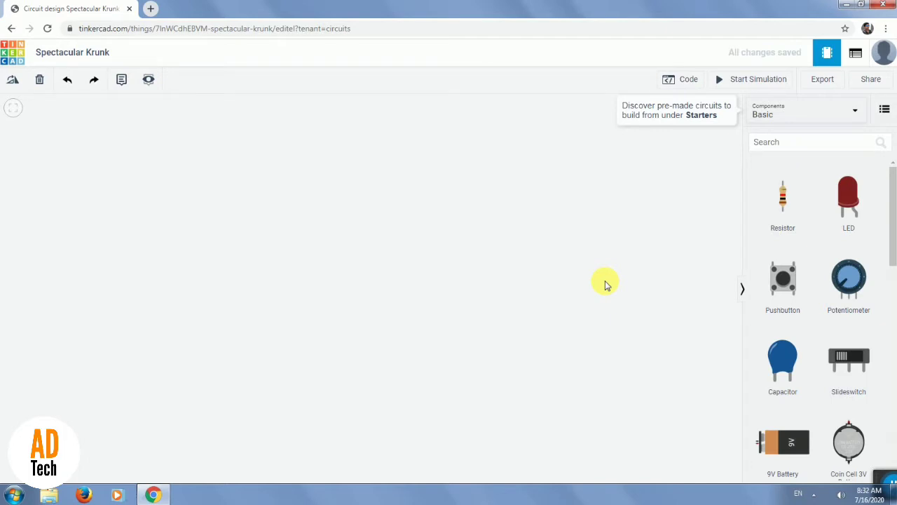
# Place an Arduino Uno R3 in the workspace and a small breadboard beside it.
pyautogui.moveTo(891, 240); pyautogui.dragTo(891, 286)
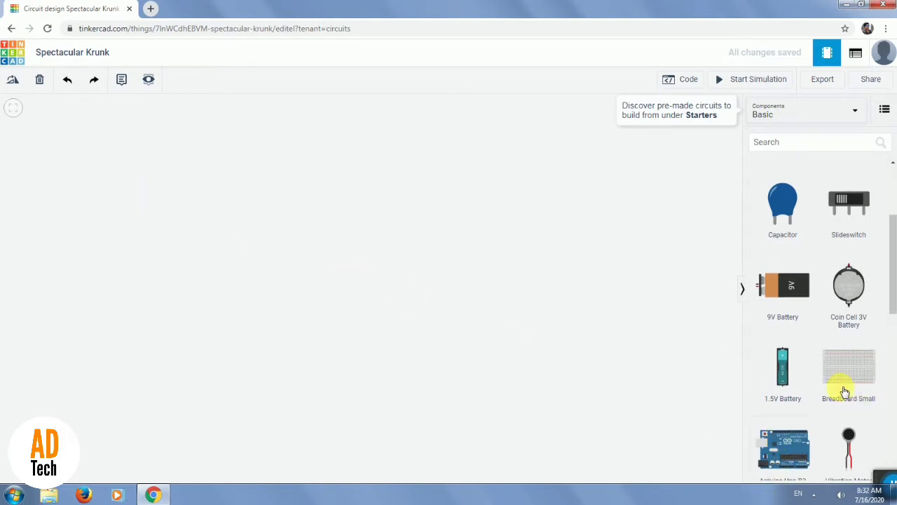
pyautogui.click(789, 433)
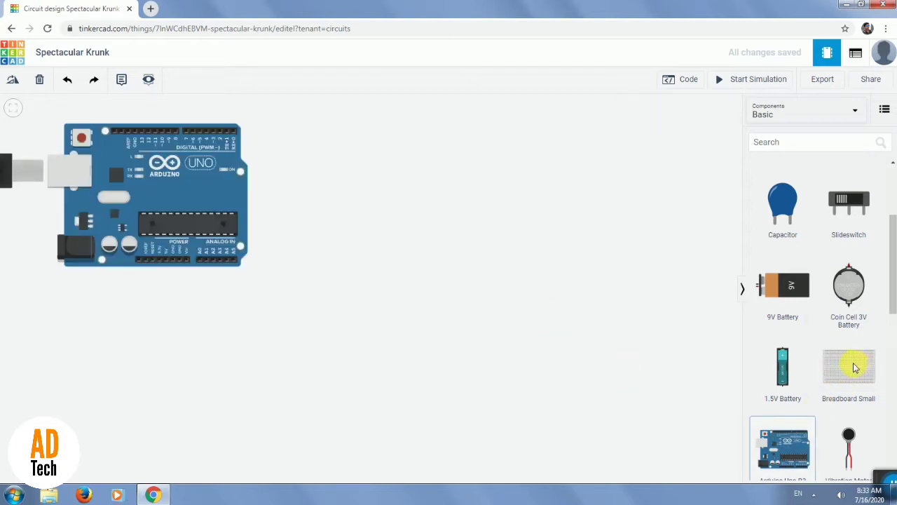
pyautogui.click(521, 282)
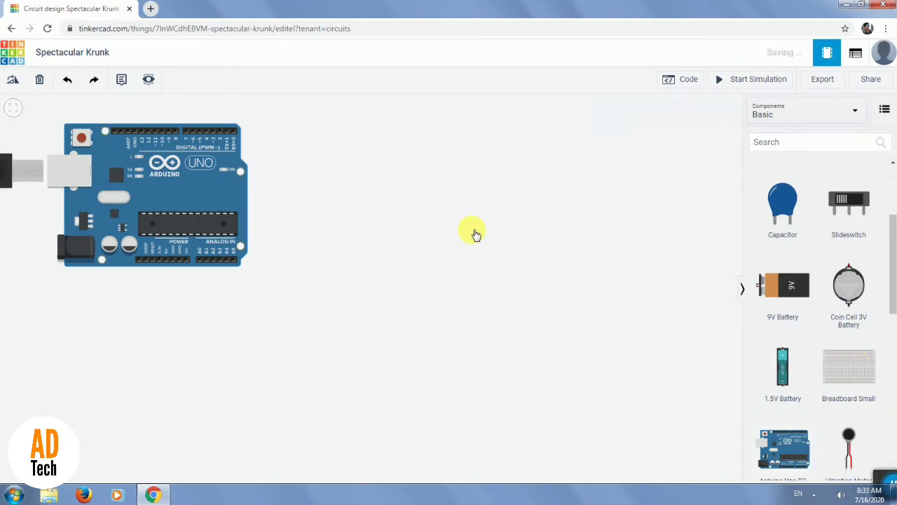
pyautogui.click(859, 372)
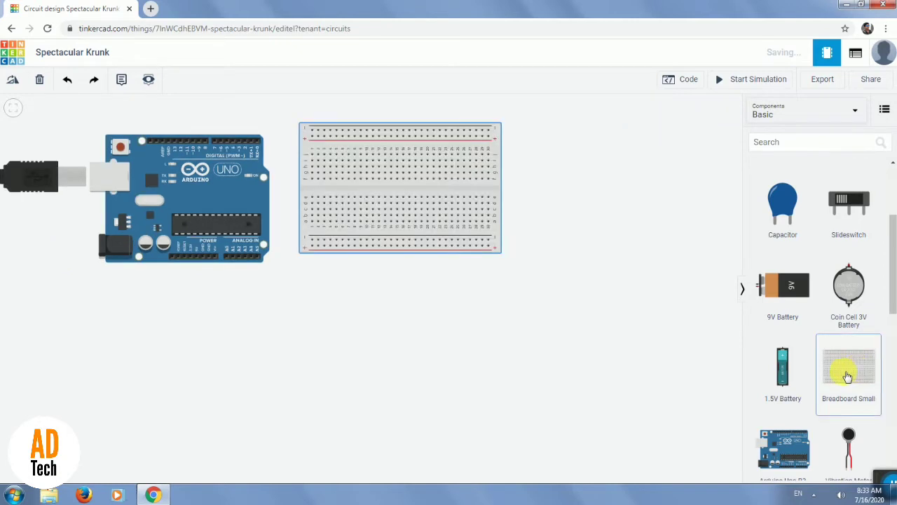
# Search the components for "LCD" and place an LCD 16 x 2 directly below the breadboard.
pyautogui.click(808, 146)
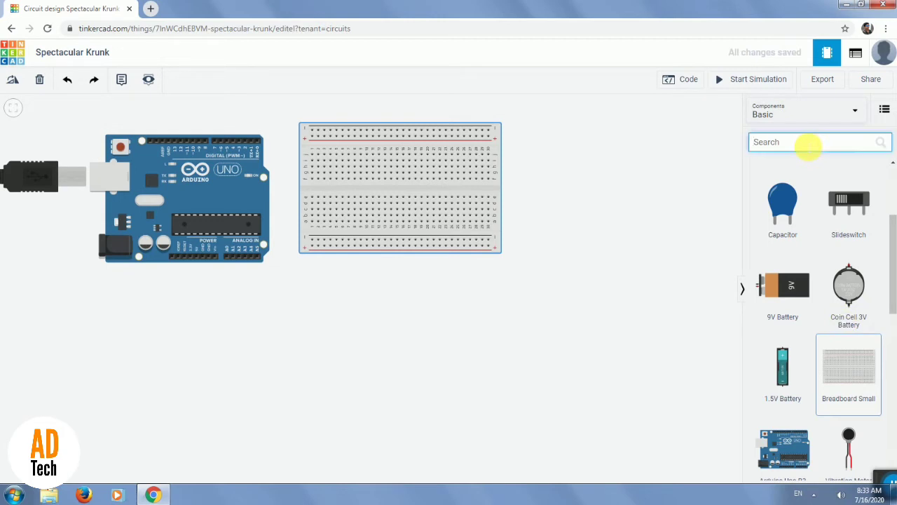
pyautogui.write('LCD')
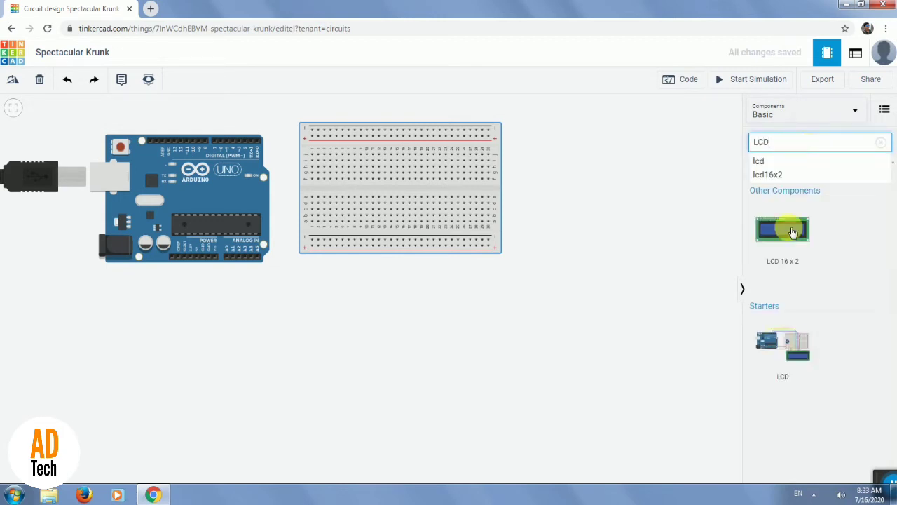
pyautogui.click(792, 231)
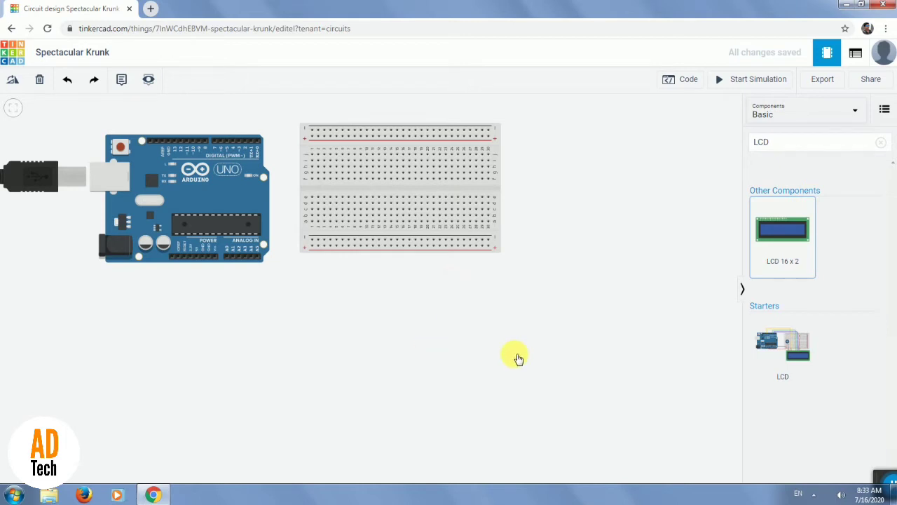
pyautogui.click(581, 326)
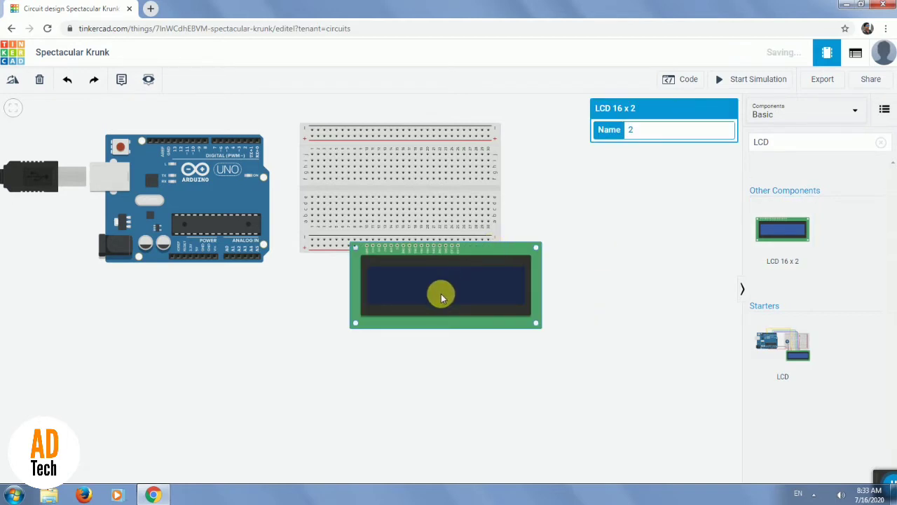
pyautogui.moveTo(436, 295); pyautogui.dragTo(442, 264)
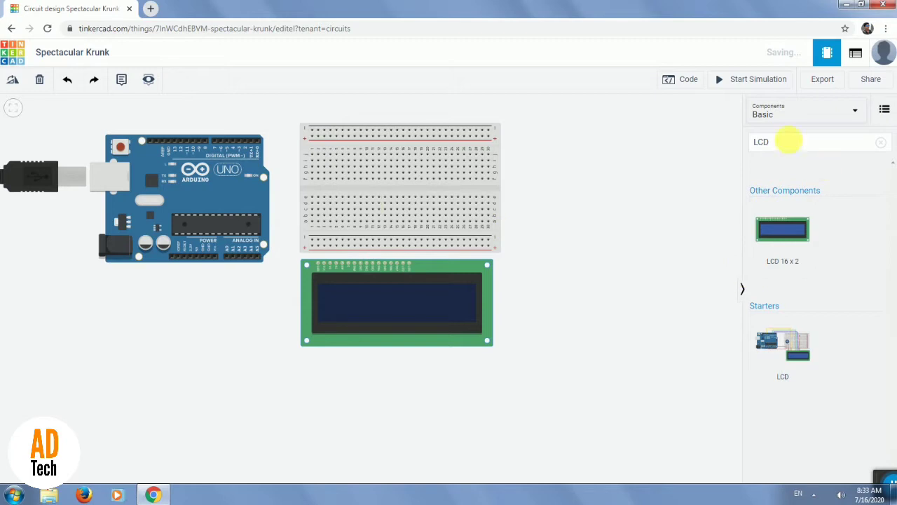
# Search the components for "ULTRA" and place the four-pin HC-SR04 Ultrasonic Distance Sensor beside the breadboard.
pyautogui.click(793, 144)
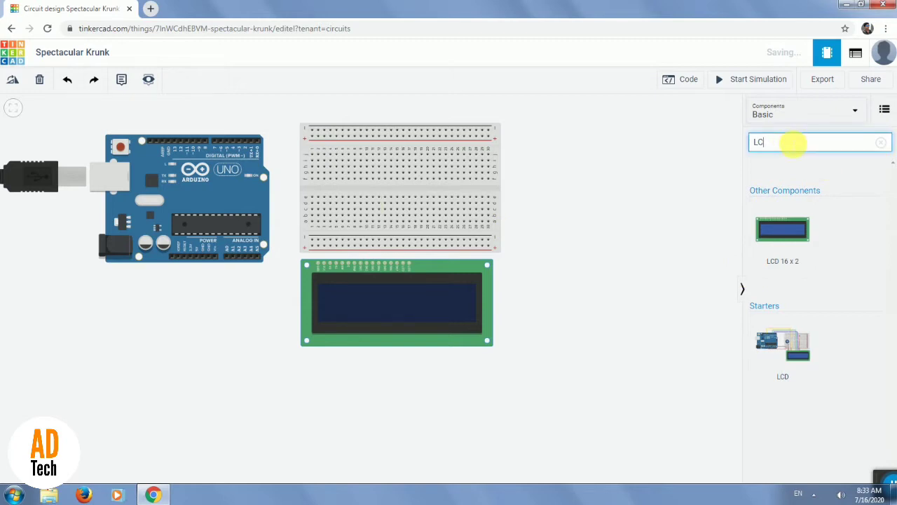
pyautogui.press('BackSpace')
pyautogui.press('BackSpace')
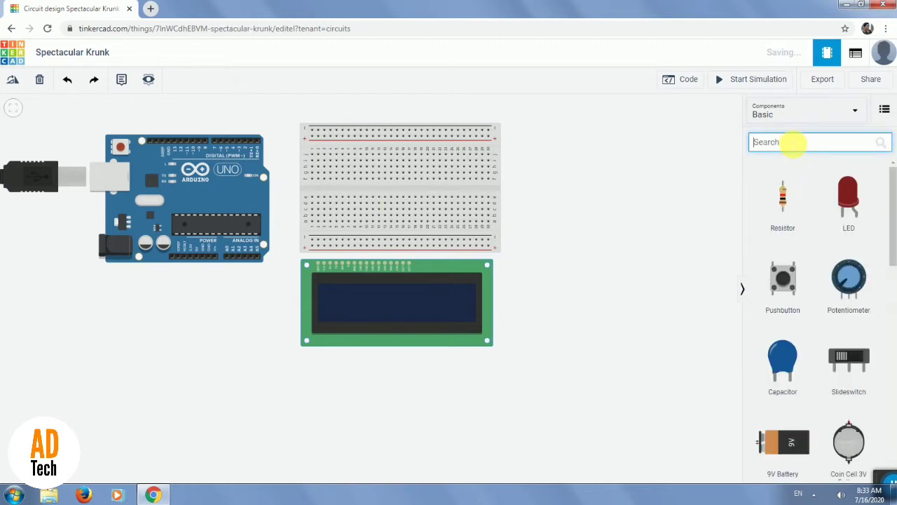
pyautogui.write('ULTRA')
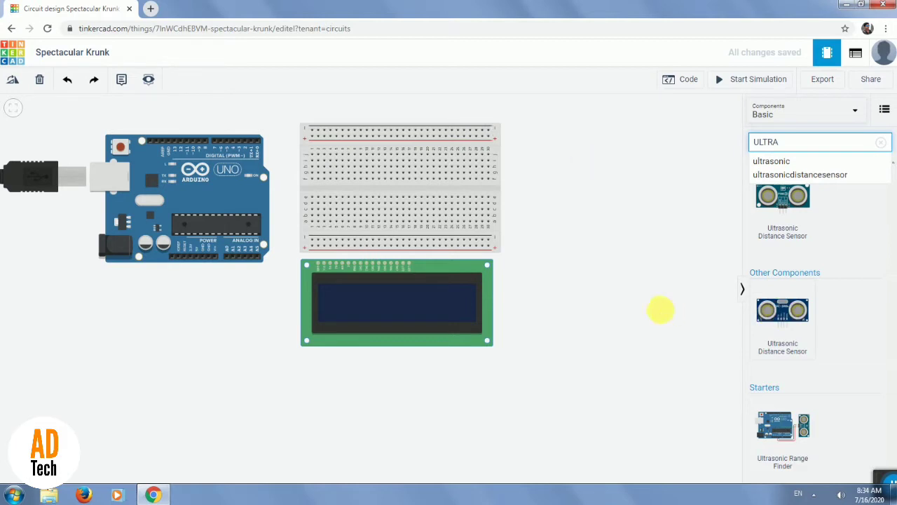
pyautogui.click(759, 340)
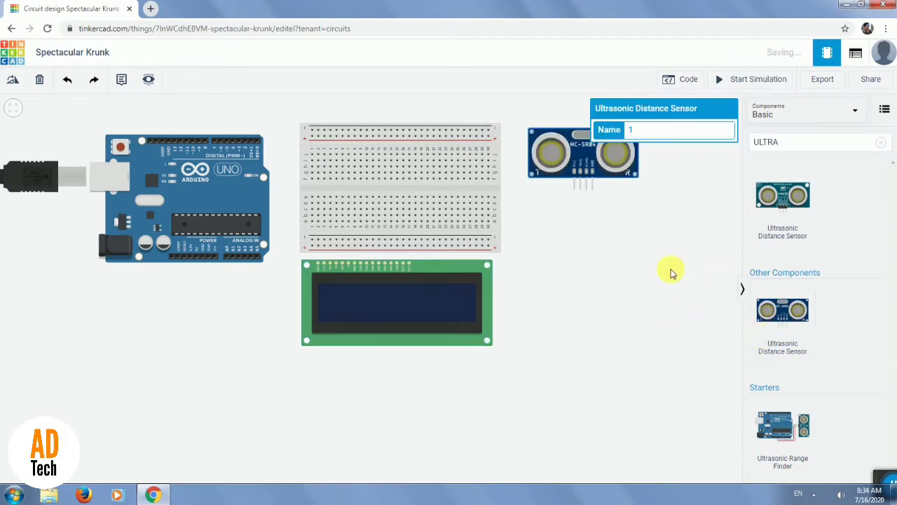
# Arrange the parts with the ultrasonic sensor above the breadboard and the Arduino lower beside it.
pyautogui.click(20, 109)
pyautogui.moveTo(636, 195); pyautogui.dragTo(421, 104)
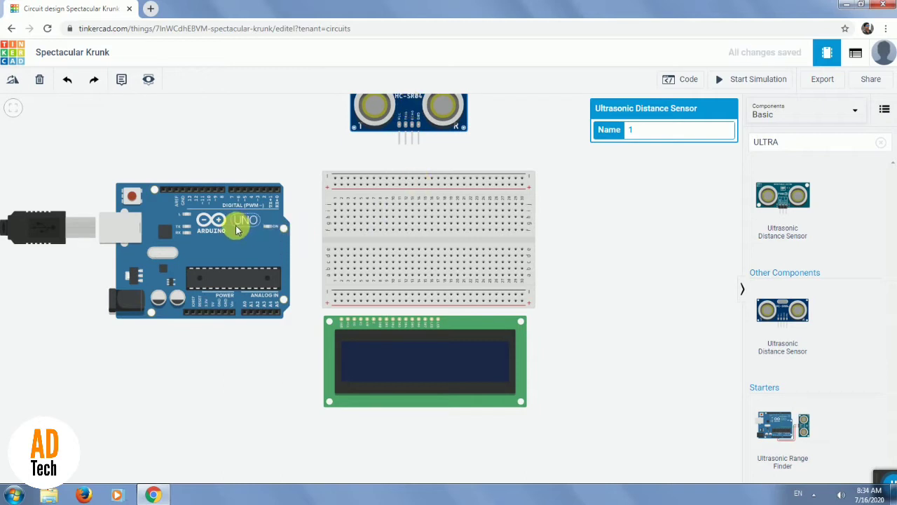
pyautogui.moveTo(237, 225); pyautogui.dragTo(229, 272)
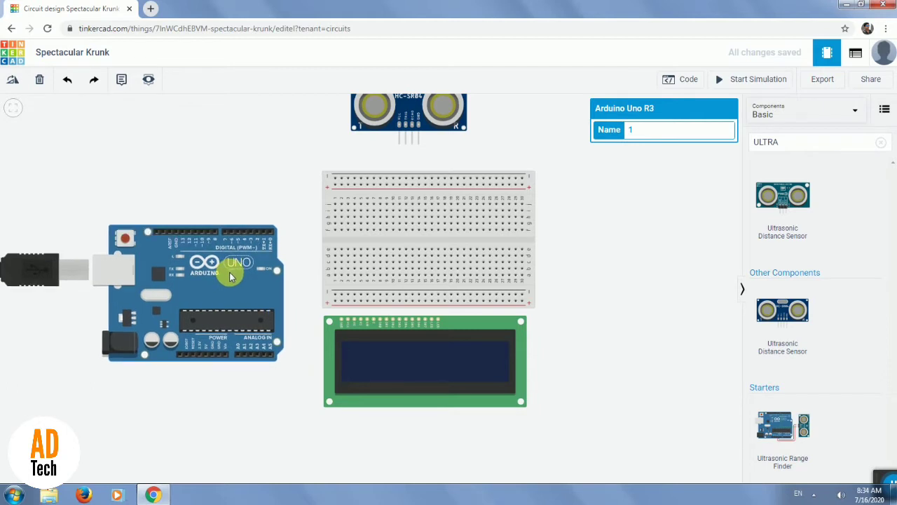
pyautogui.moveTo(452, 120); pyautogui.dragTo(516, 127)
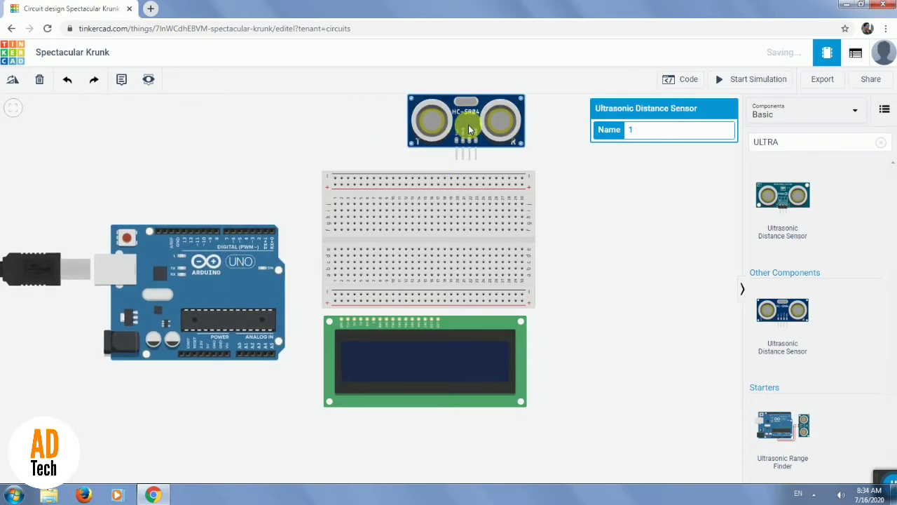
# Connect the breadboard's two positive rails with a red wire at the far end and dismiss the Windows color scheme message.
pyautogui.click(522, 301)
pyautogui.click(522, 186)
pyautogui.click(652, 130)
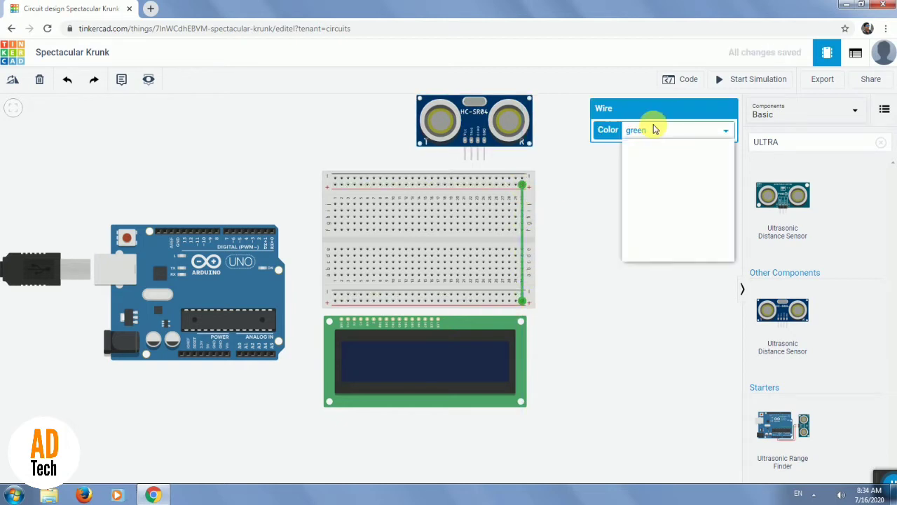
pyautogui.click(644, 156)
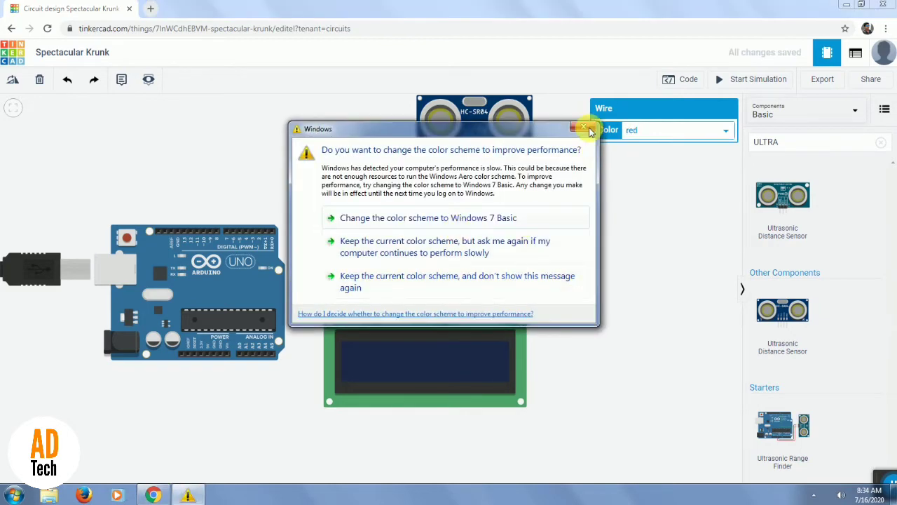
pyautogui.click(514, 281)
# Connect the breadboard's two negative rails with a black wire next to the red one.
pyautogui.click(518, 298)
pyautogui.click(515, 178)
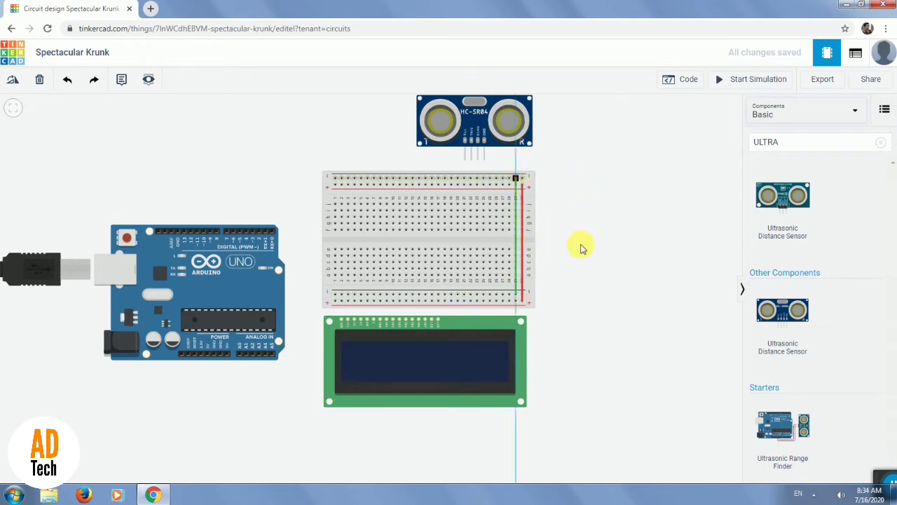
pyautogui.click(656, 132)
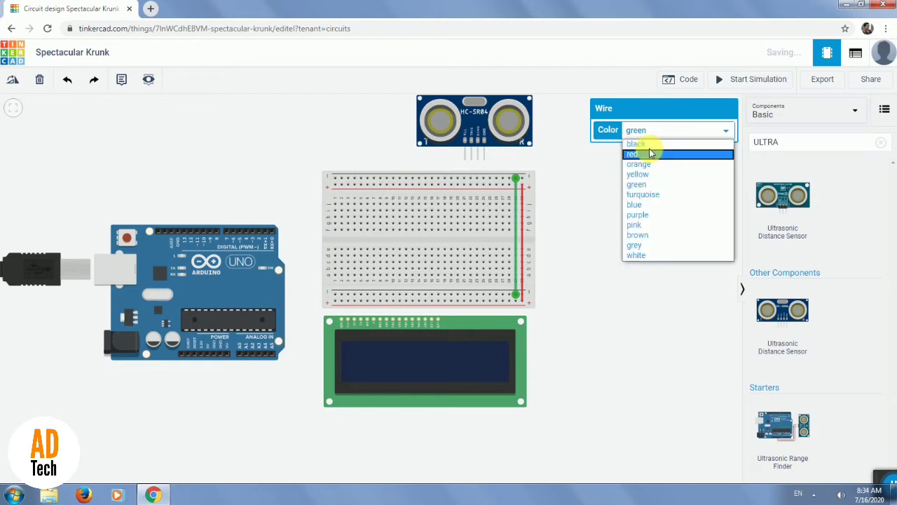
pyautogui.click(642, 144)
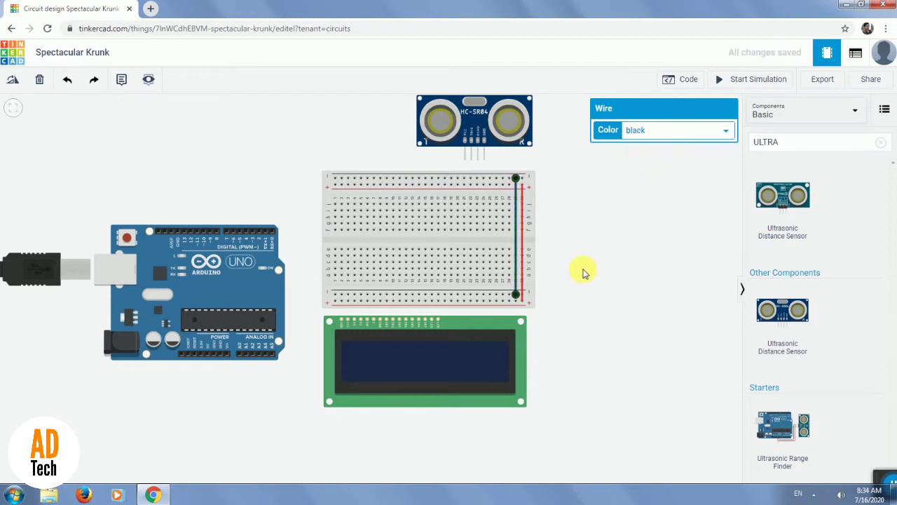
pyautogui.click(489, 302)
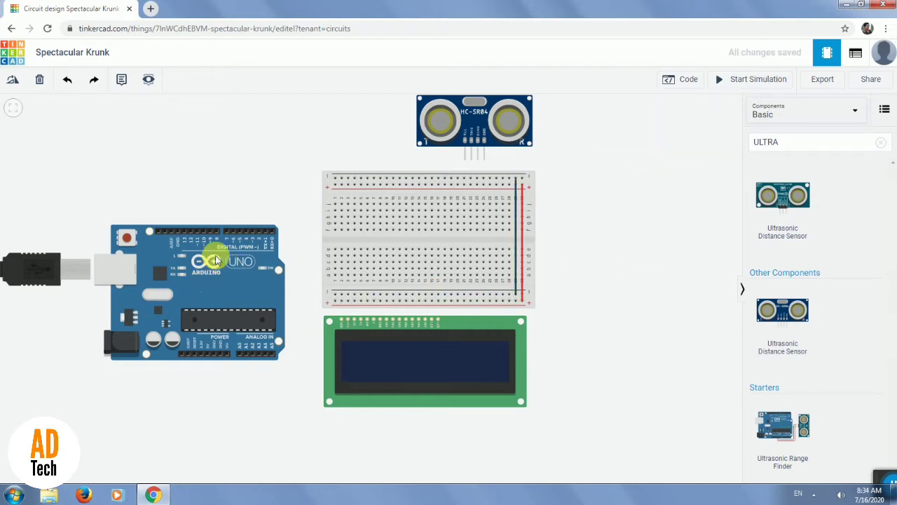
# Move the Arduino slightly up beside the breadboard and switch its code editor to Text, discarding the blocks.
pyautogui.moveTo(209, 282)
pyautogui.mouseDown()
pyautogui.moveTo(222, 255)
pyautogui.moveTo(212, 252)
pyautogui.moveTo(212, 259)
pyautogui.mouseUp()
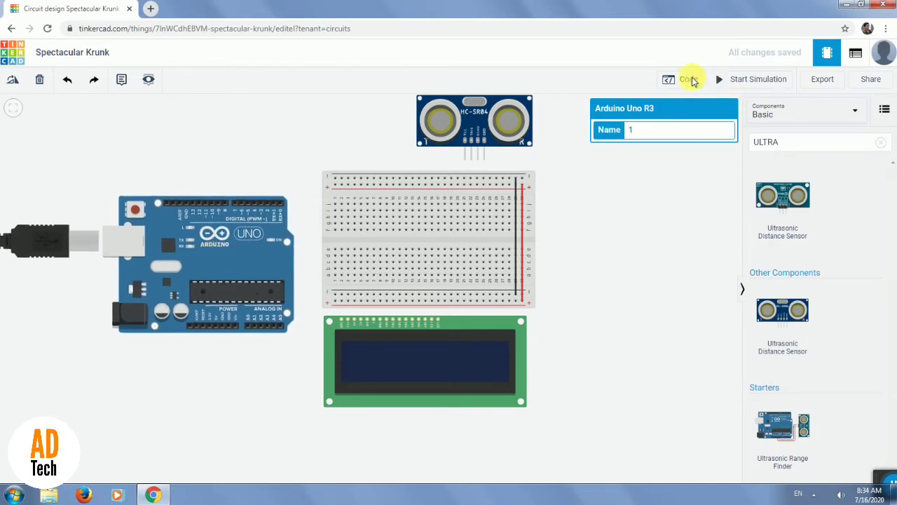
pyautogui.click(689, 79)
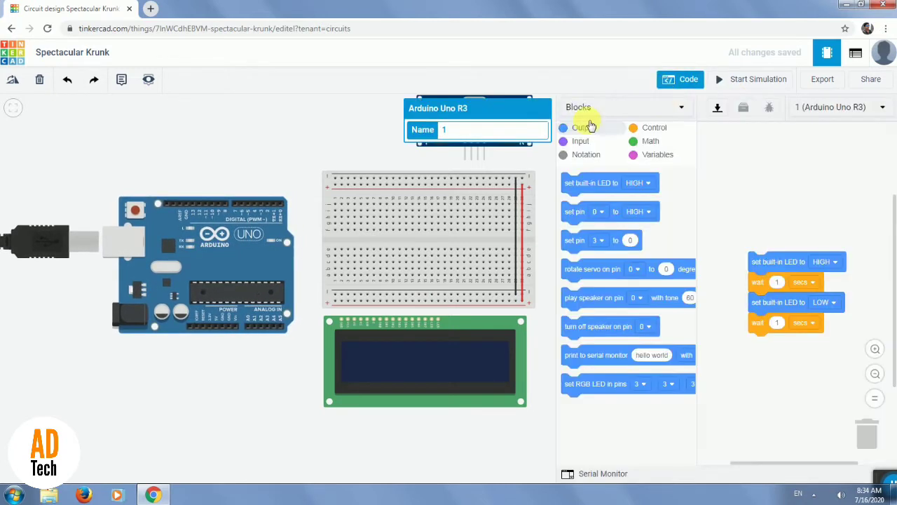
pyautogui.click(596, 115)
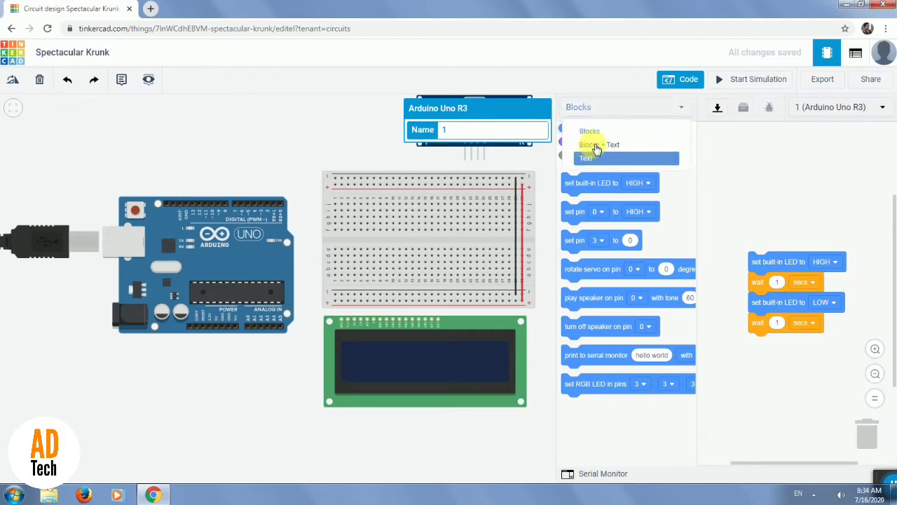
pyautogui.click(589, 158)
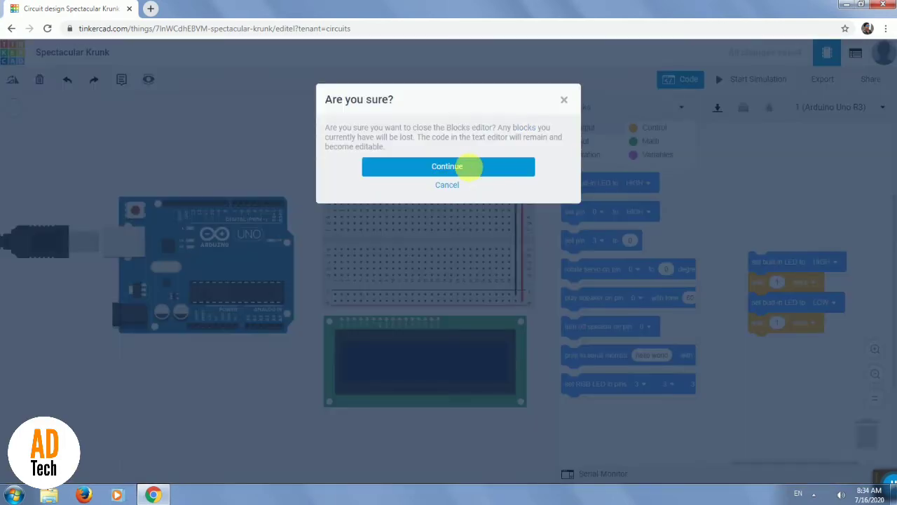
pyautogui.click(469, 166)
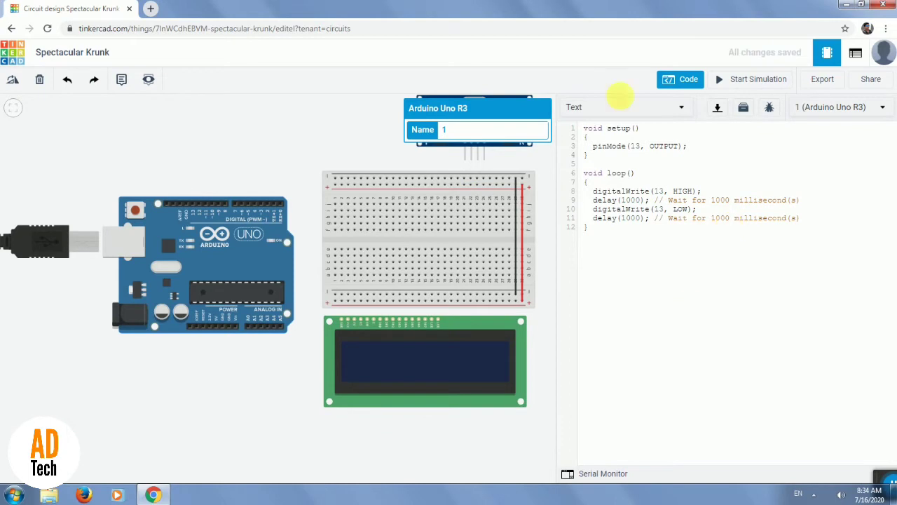
# Replace the default code with the copied ultrasonic LCD distance sketch and change the tutorial number in its comment to 4.
pyautogui.moveTo(619, 85); pyautogui.dragTo(619, 87)
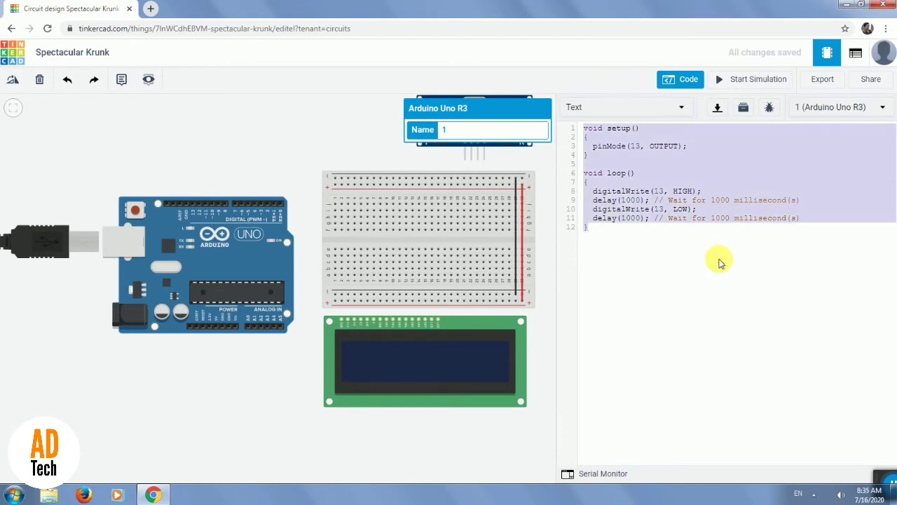
pyautogui.hotkey('ctrl', 'v')
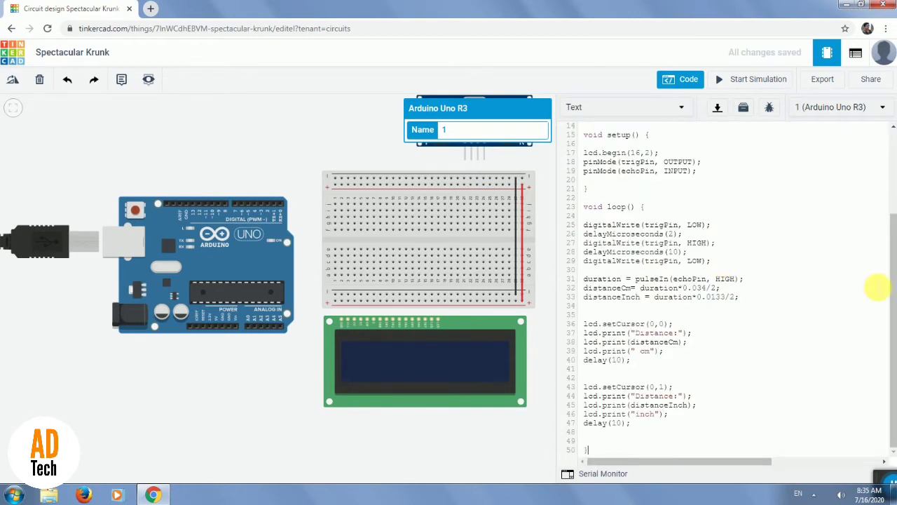
pyautogui.click(761, 277)
pyautogui.scroll(3, 764, 200)
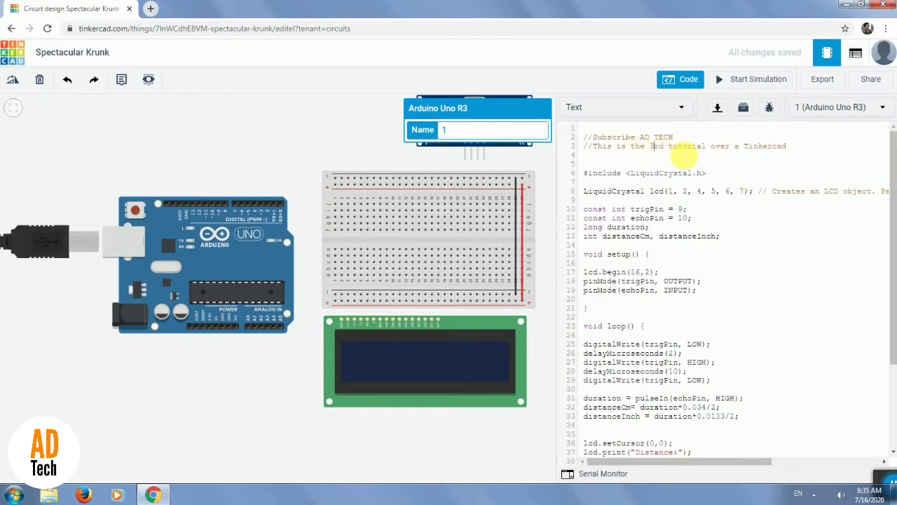
pyautogui.press('BackSpace')
pyautogui.write('4')
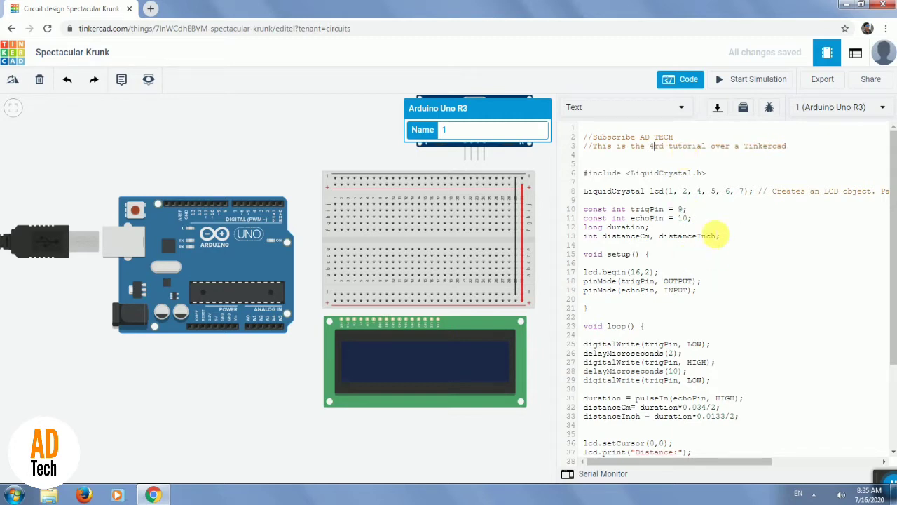
# Examine the LiquidCrystal line's pin numbers and parameter comment against the LCD's pins.
pyautogui.moveTo(684, 460); pyautogui.dragTo(751, 458)
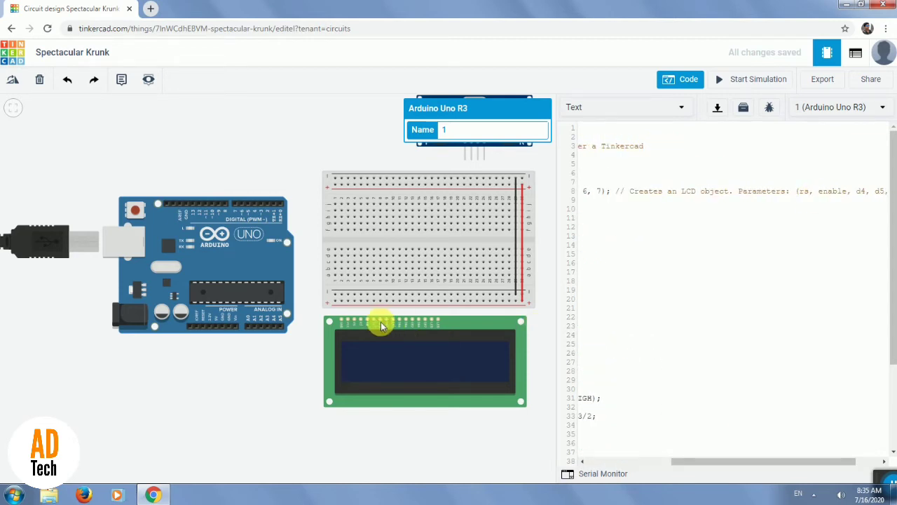
pyautogui.moveTo(678, 463)
pyautogui.mouseDown()
pyautogui.moveTo(667, 473)
pyautogui.moveTo(729, 468)
pyautogui.moveTo(680, 474)
pyautogui.mouseUp()
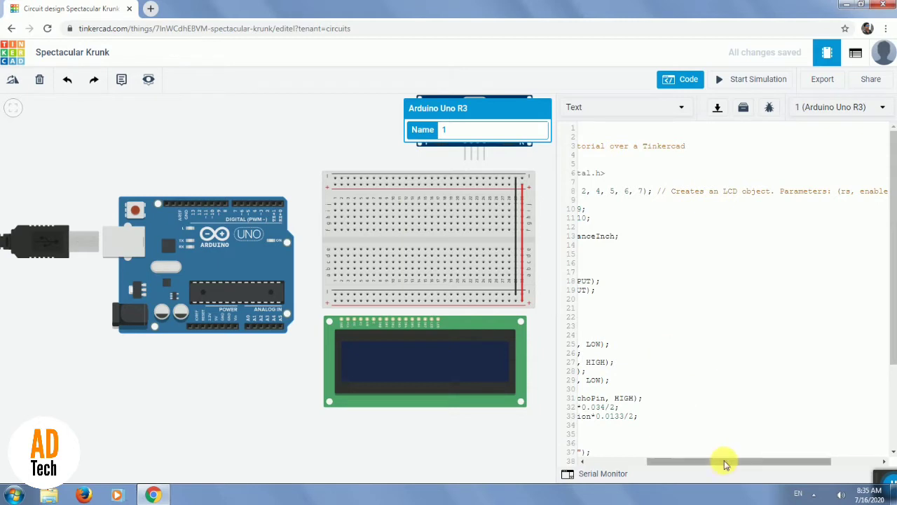
pyautogui.moveTo(717, 464); pyautogui.dragTo(685, 462)
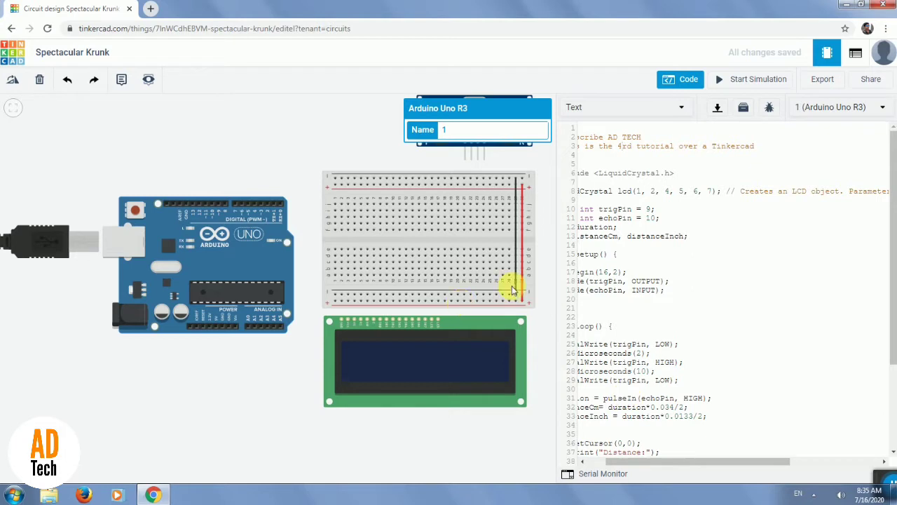
pyautogui.scroll(1, 391, 293)
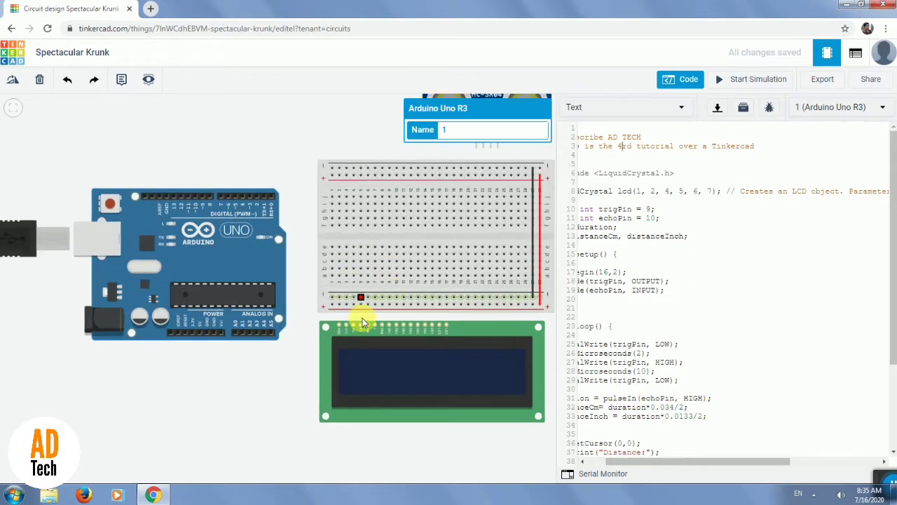
# Connect the LCD's GND pin to the breadboard's lower negative rail with a black wire.
pyautogui.scroll(1, 360, 310)
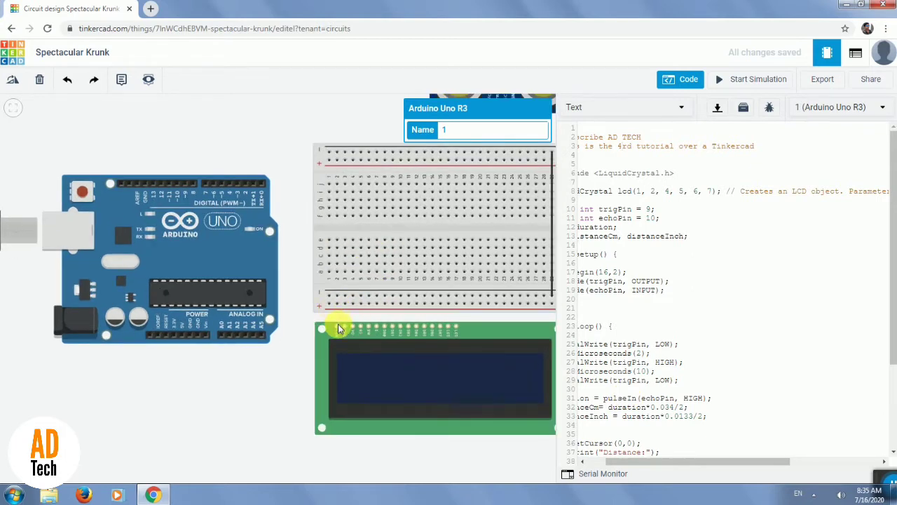
pyautogui.click(337, 327)
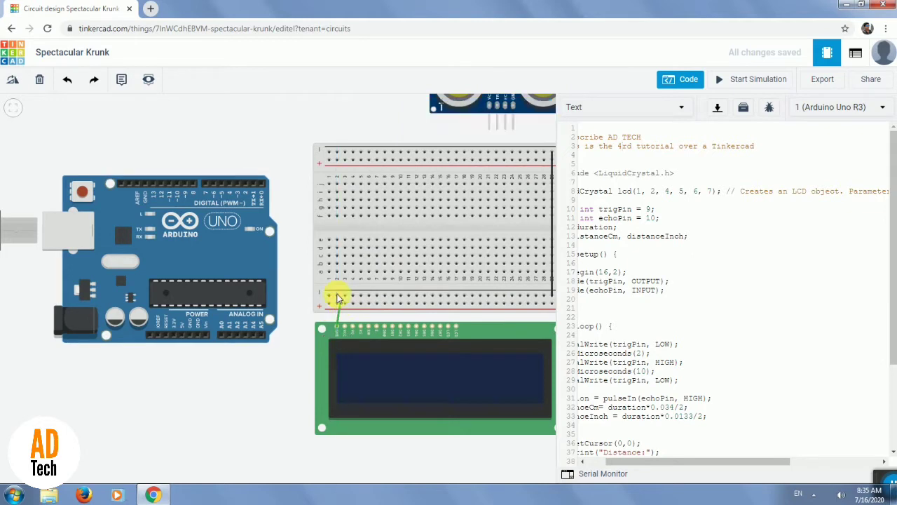
pyautogui.click(337, 296)
pyautogui.click(485, 134)
pyautogui.click(451, 147)
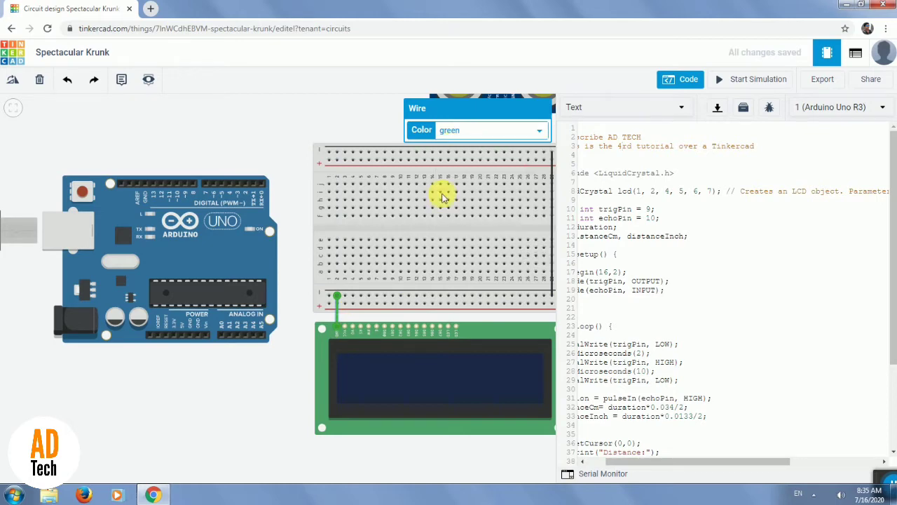
# Connect the LCD's power pin to the breadboard's lower positive rail with a red wire.
pyautogui.click(345, 327)
pyautogui.click(345, 306)
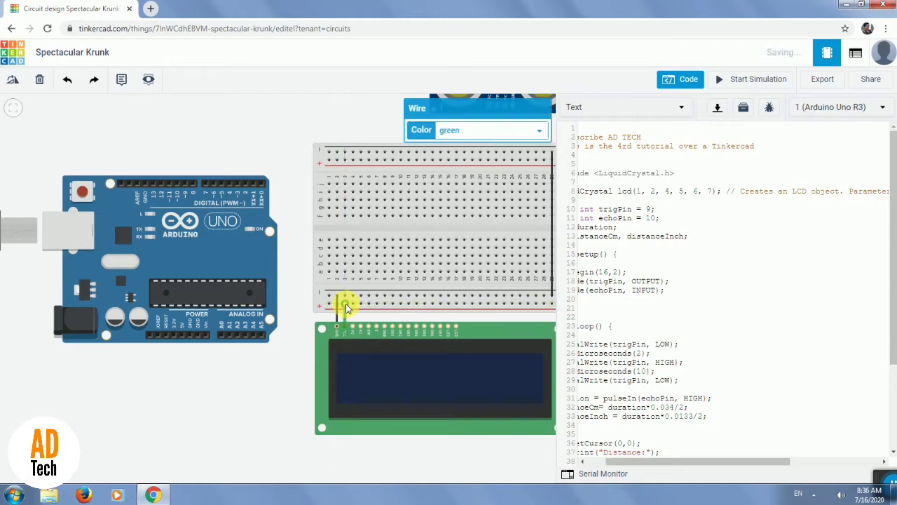
pyautogui.click(473, 130)
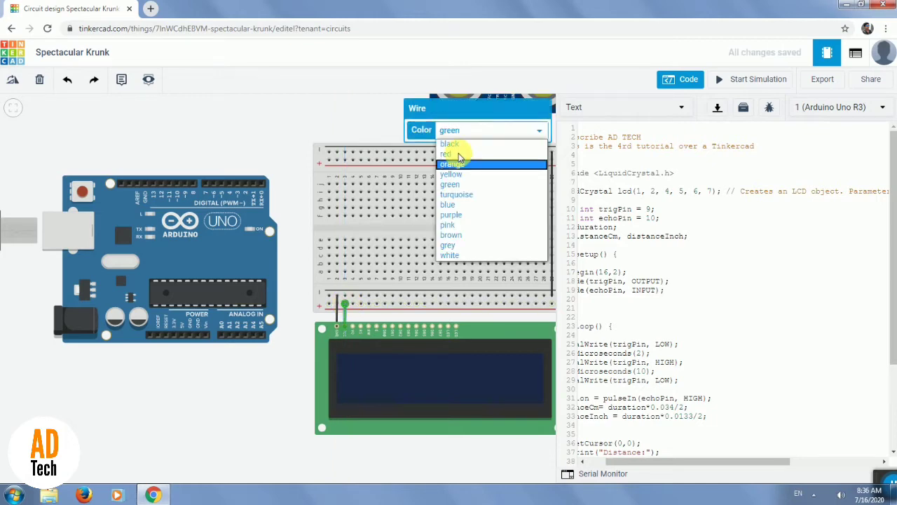
pyautogui.click(455, 154)
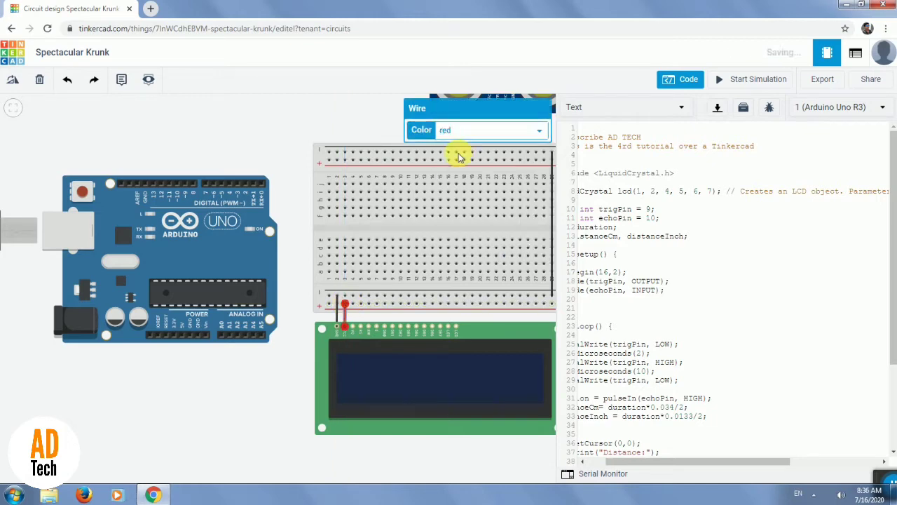
pyautogui.click(301, 325)
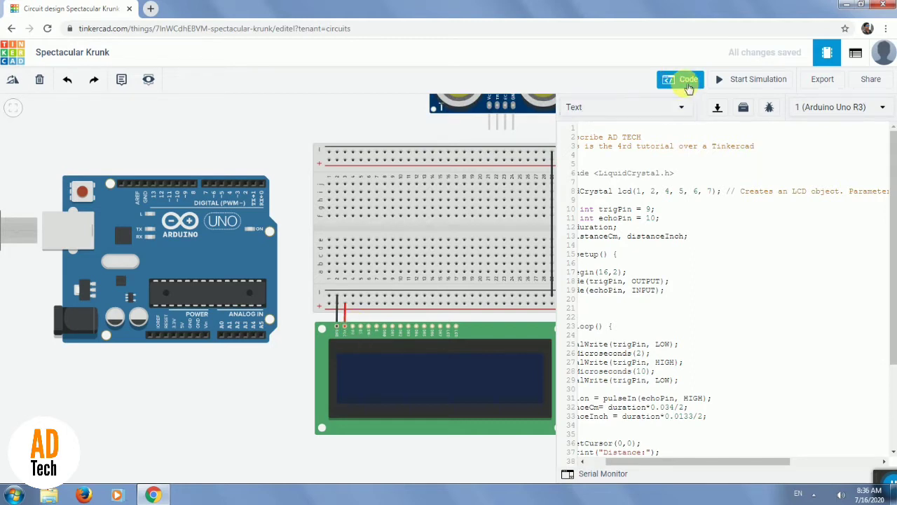
# Close the code editor and place a potentiometer on the breadboard with its terminals in columns 2 to 4.
pyautogui.moveTo(559, 193); pyautogui.dragTo(833, 150)
pyautogui.click(858, 145)
pyautogui.click(880, 143)
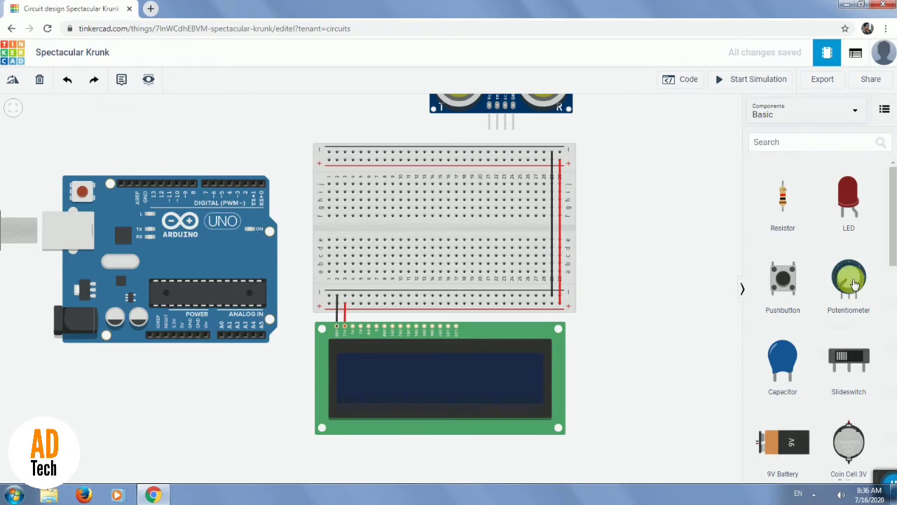
pyautogui.moveTo(343, 257); pyautogui.dragTo(344, 256)
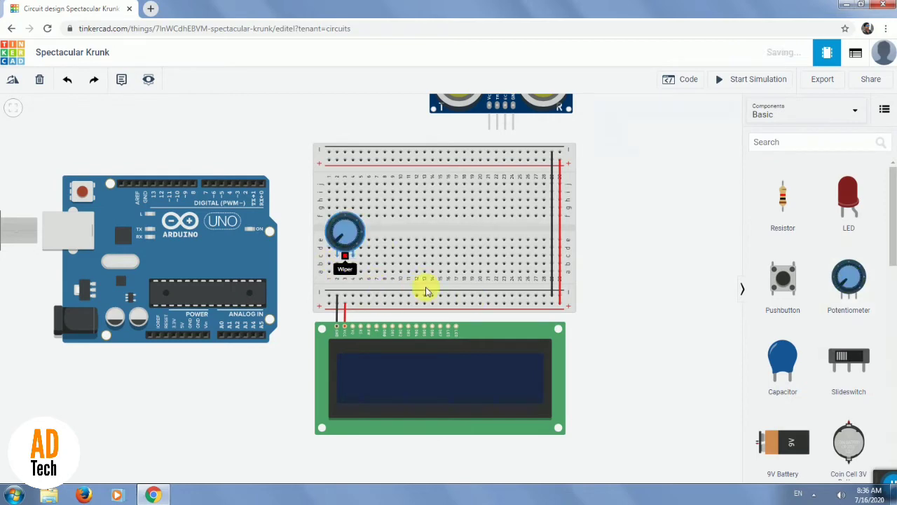
# Connect the potentiometer's wiper to the LCD's third pin, the contrast pin, with a pink wire.
pyautogui.click(345, 257)
pyautogui.click(353, 324)
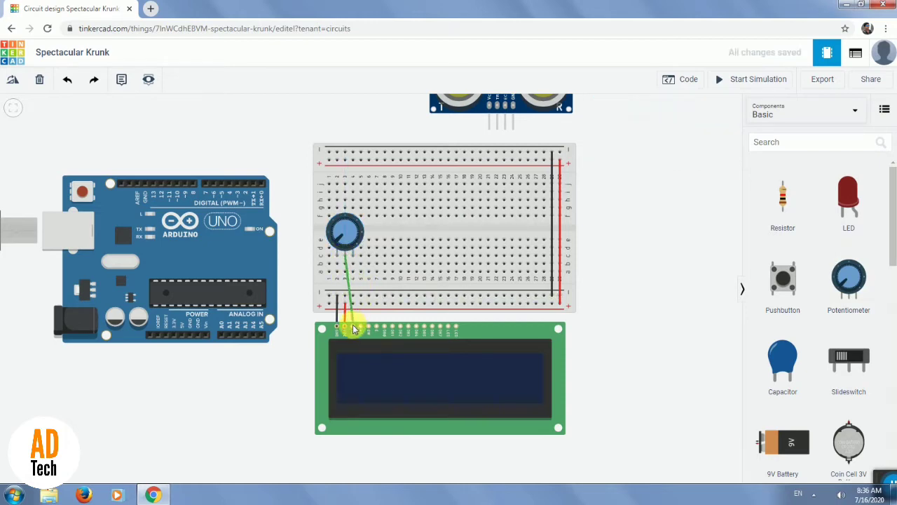
pyautogui.click(353, 325)
pyautogui.click(348, 263)
pyautogui.click(706, 138)
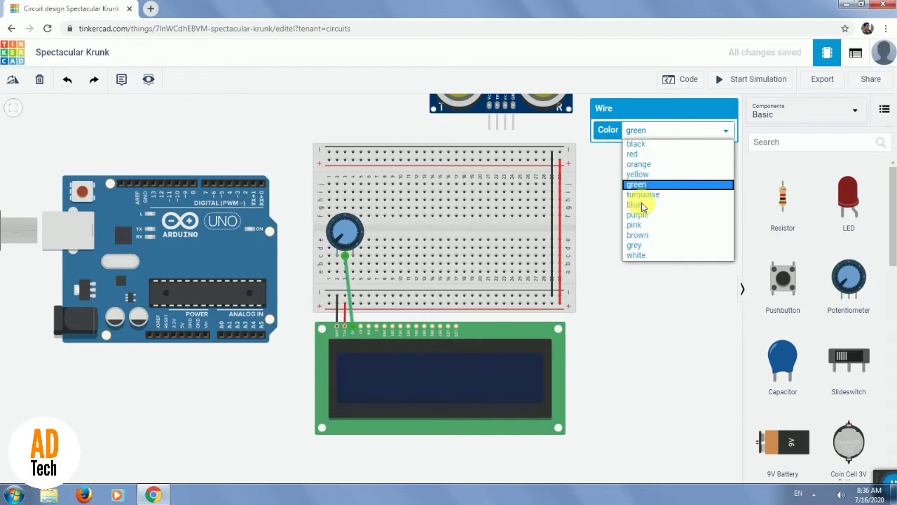
pyautogui.click(638, 225)
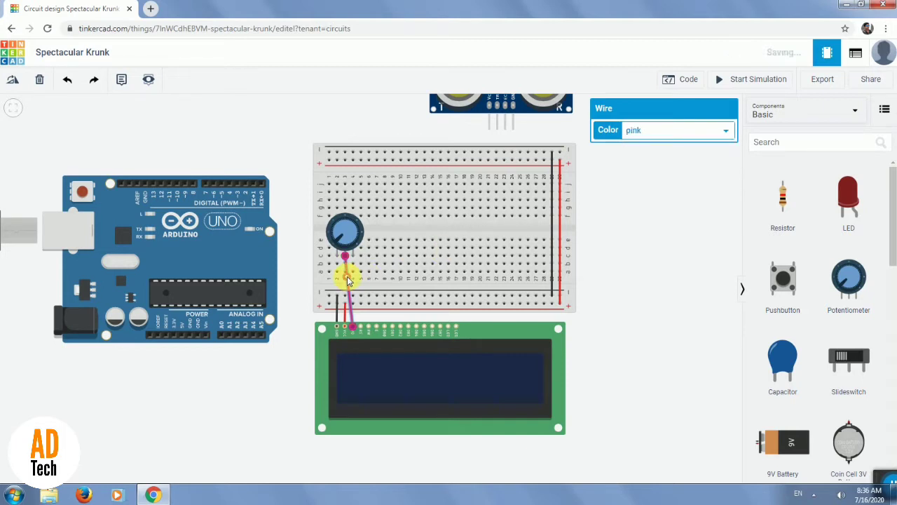
# Add bends to the pink wire below the potentiometer so it runs straight down column 4 to the LCD.
pyautogui.doubleClick(346, 275)
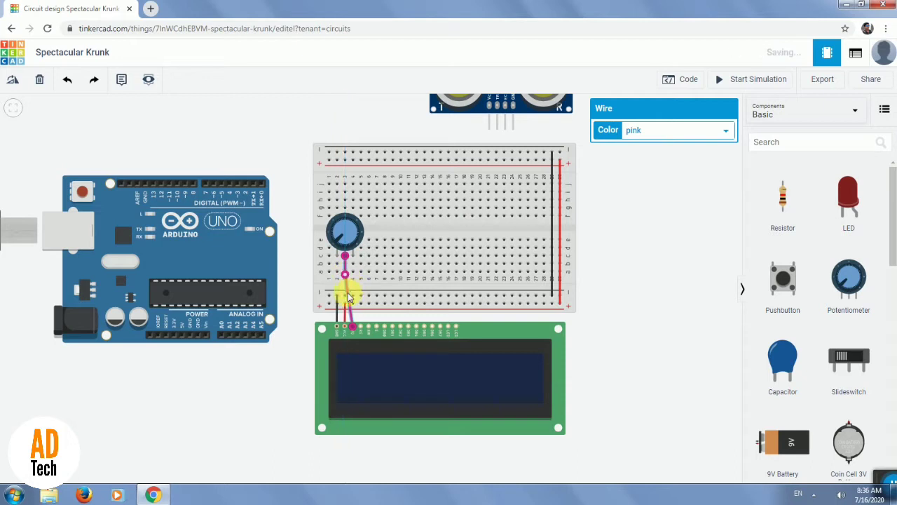
pyautogui.doubleClick(346, 294)
pyautogui.moveTo(364, 281)
pyautogui.mouseDown()
pyautogui.moveTo(353, 280)
pyautogui.moveTo(355, 269)
pyautogui.mouseUp()
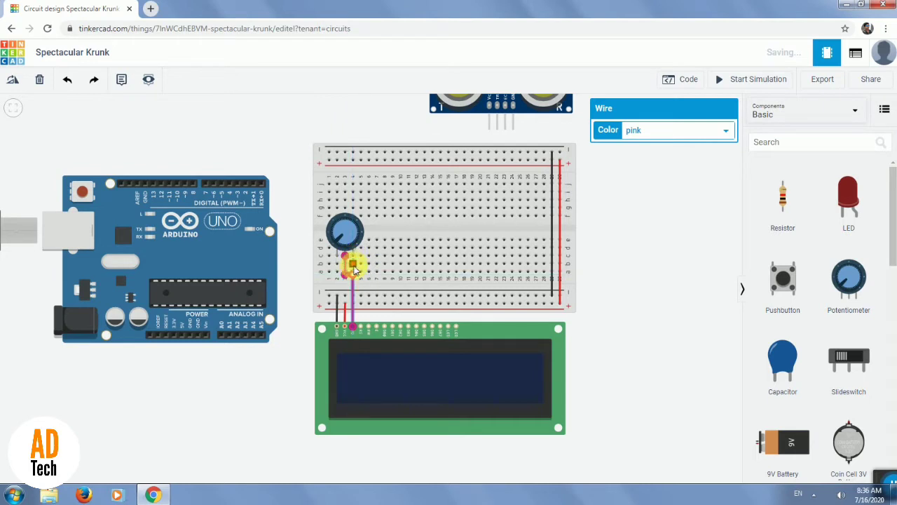
# Connect the potentiometer's column 4 terminal to the lower negative rail with a black wire bent through column 5.
pyautogui.click(355, 269)
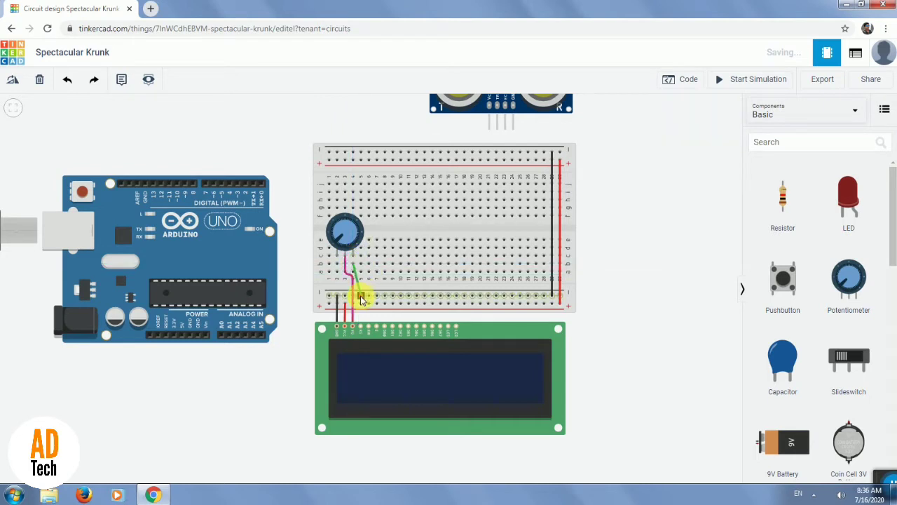
pyautogui.click(362, 297)
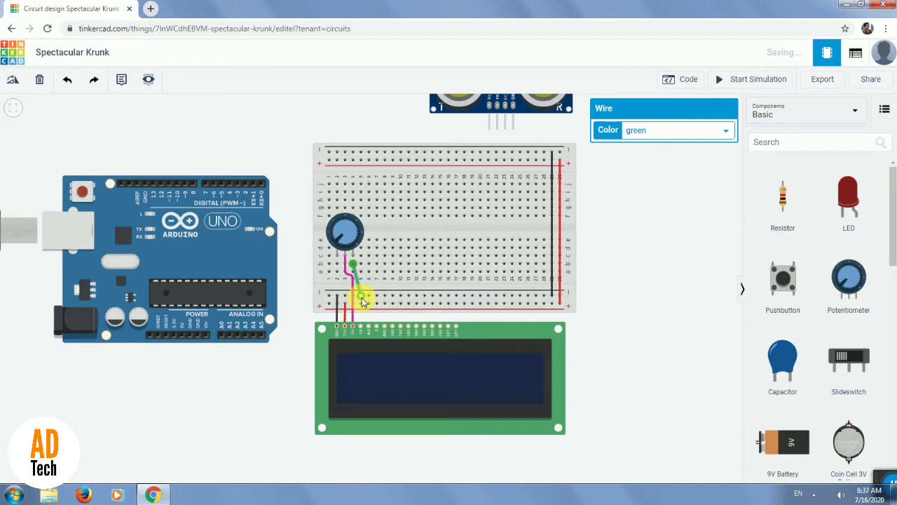
pyautogui.click(691, 130)
pyautogui.click(638, 144)
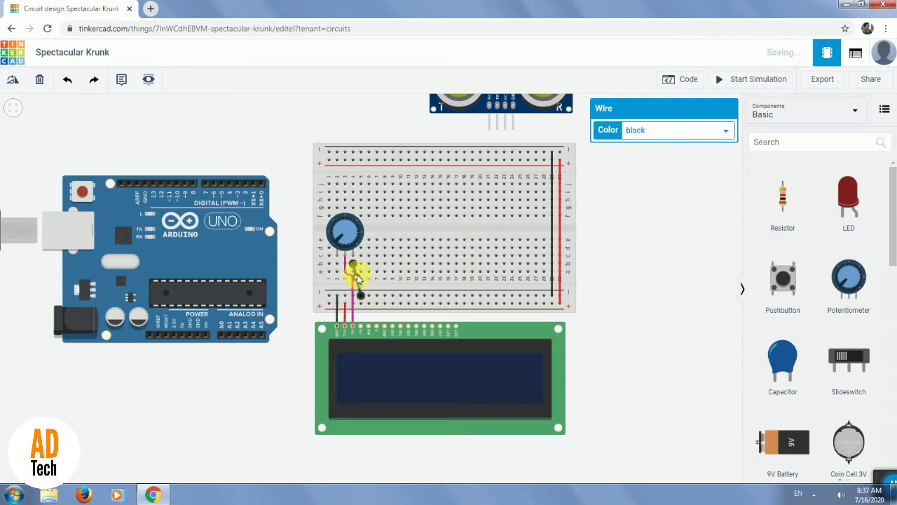
pyautogui.moveTo(363, 274); pyautogui.dragTo(359, 265)
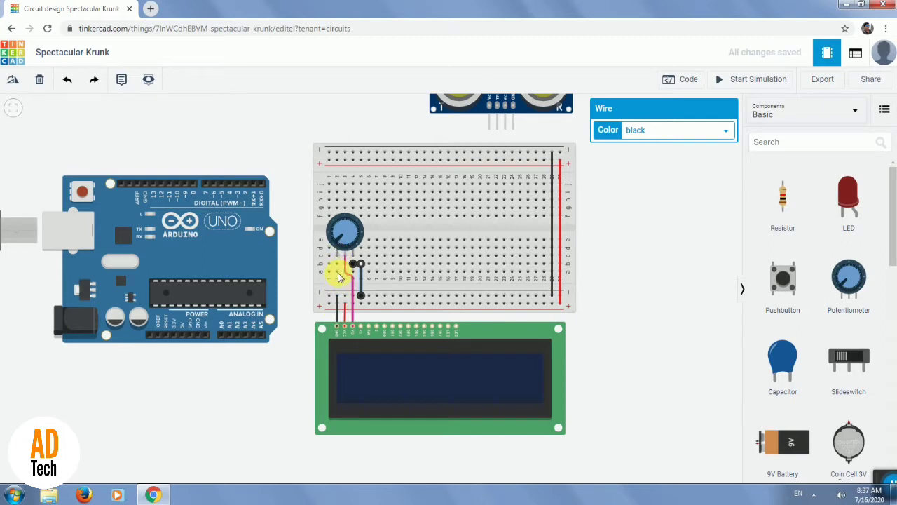
# Connect hole a2 under the potentiometer's first terminal to the lower negative rail with a red wire.
pyautogui.click(338, 275)
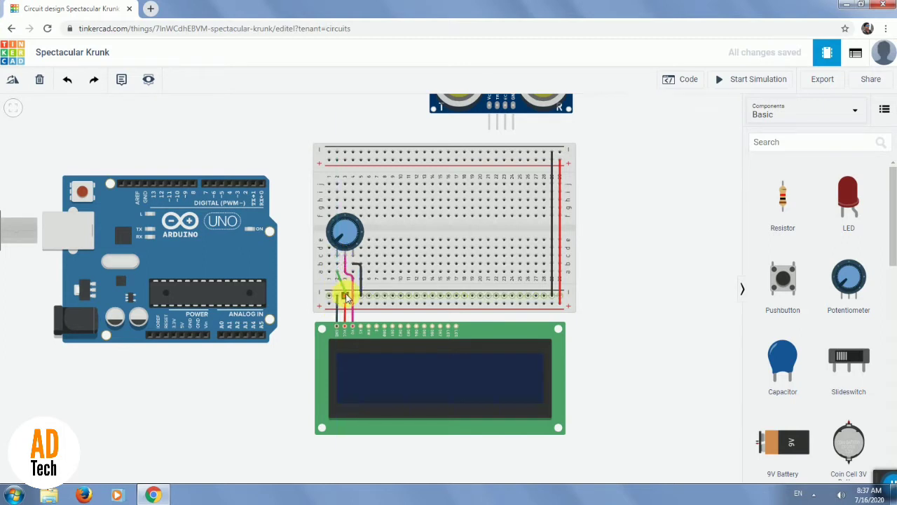
pyautogui.click(345, 295)
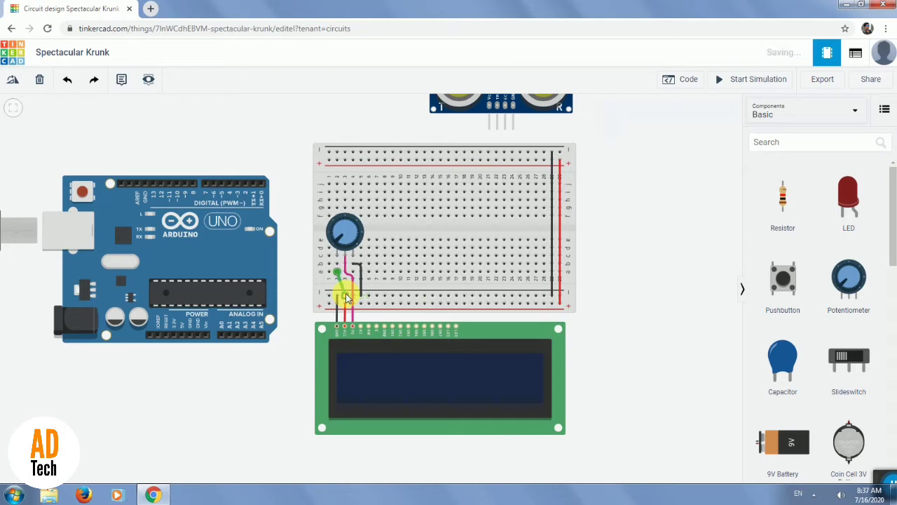
pyautogui.click(664, 130)
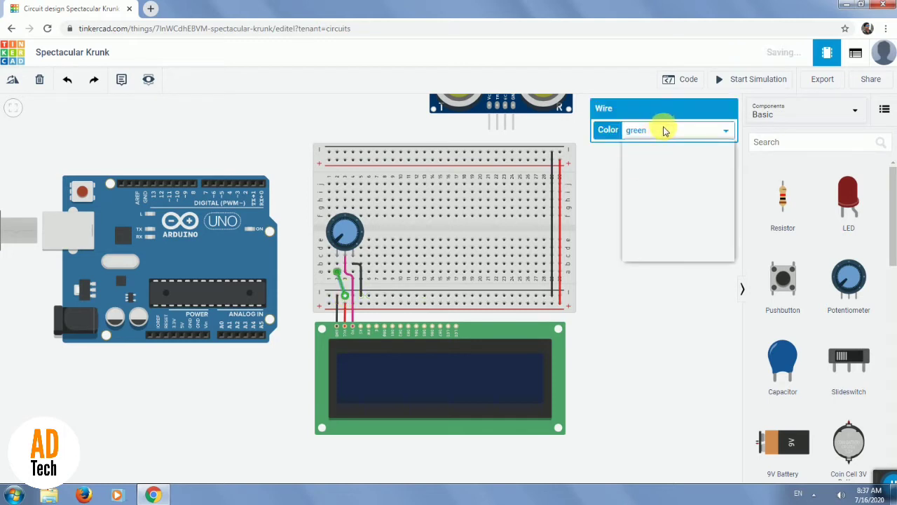
pyautogui.click(636, 156)
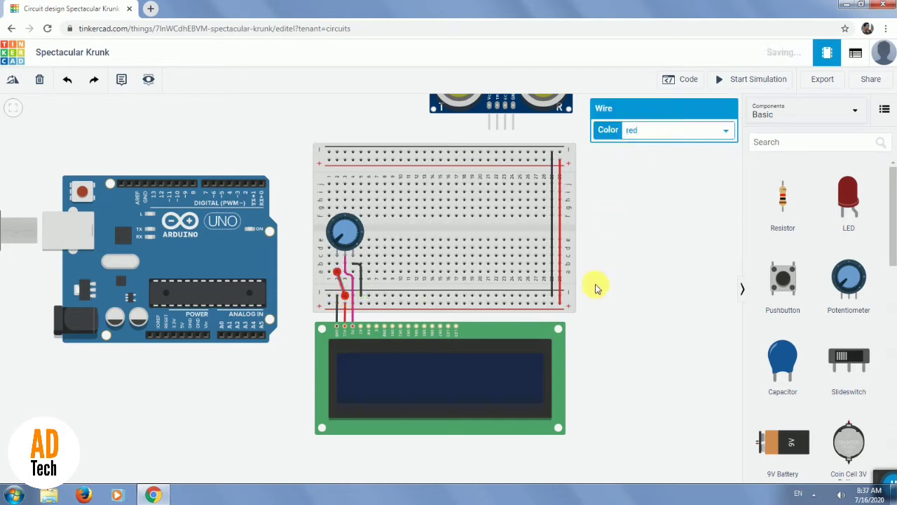
pyautogui.click(454, 302)
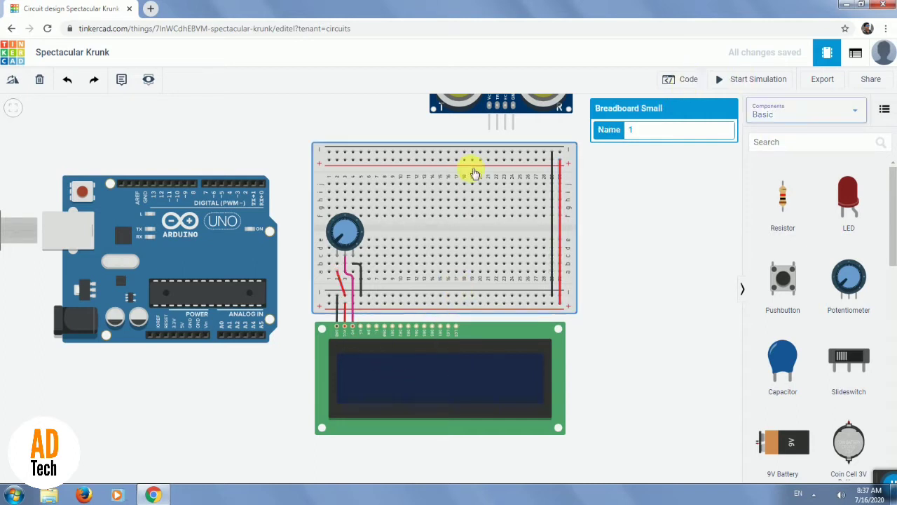
# Wire the LCD's RS pin to breadboard hole b6.
pyautogui.click(361, 328)
pyautogui.click(368, 295)
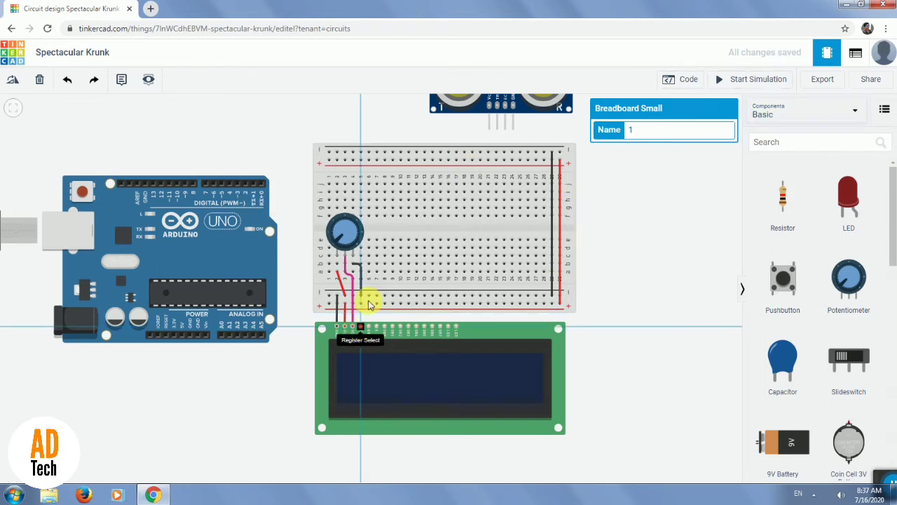
pyautogui.click(369, 241)
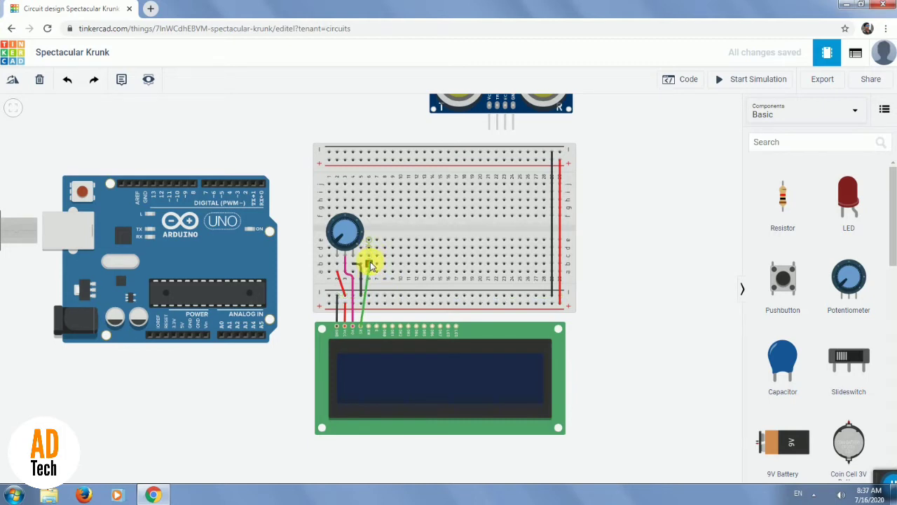
pyautogui.click(371, 265)
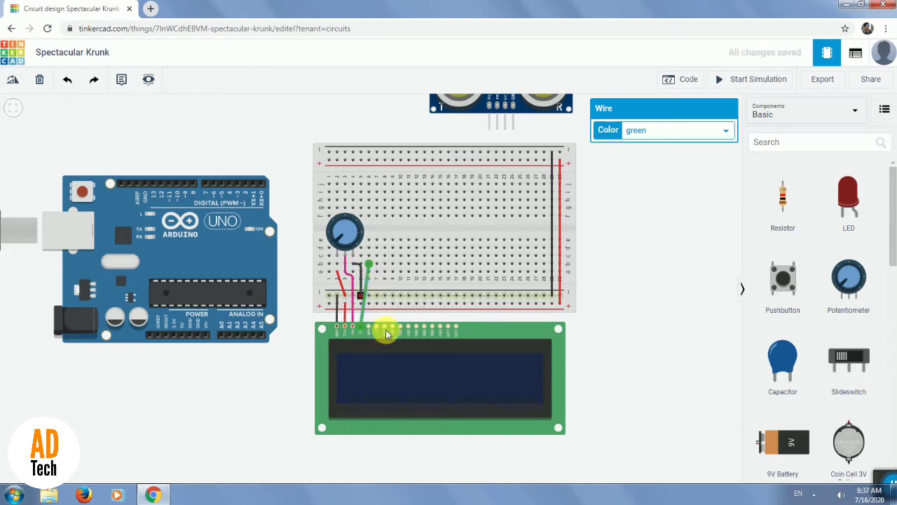
# Shift the LCD slightly to the right so its RS pin lines up with breadboard column 6.
pyautogui.click(495, 324)
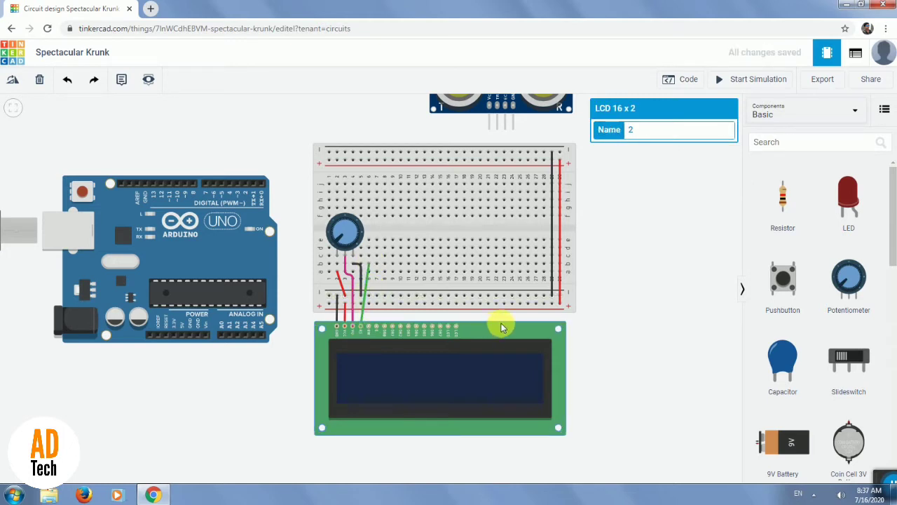
pyautogui.moveTo(499, 323); pyautogui.dragTo(502, 327)
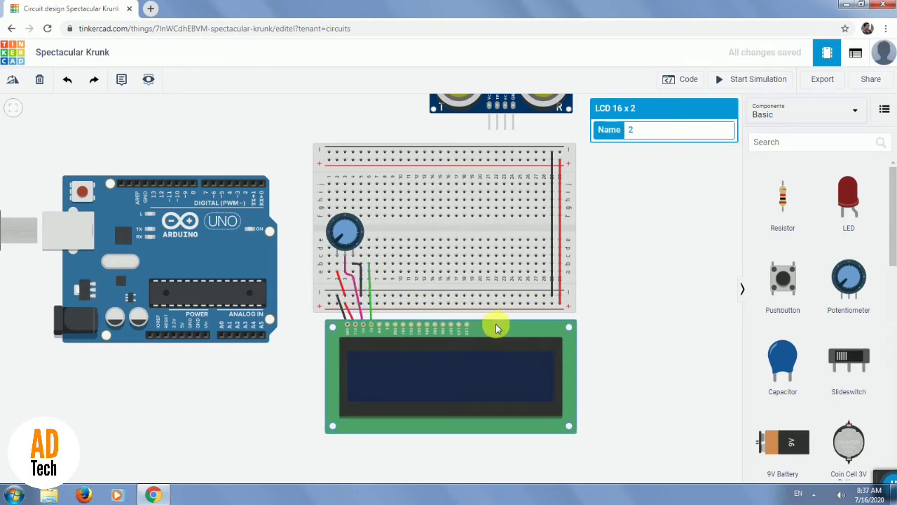
pyautogui.hotkey('ctrl', 'z')
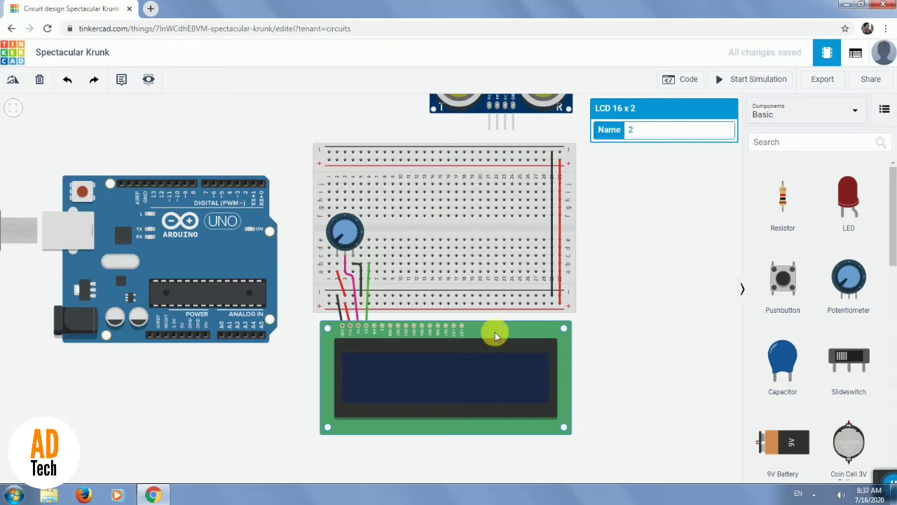
pyautogui.moveTo(496, 325); pyautogui.dragTo(501, 326)
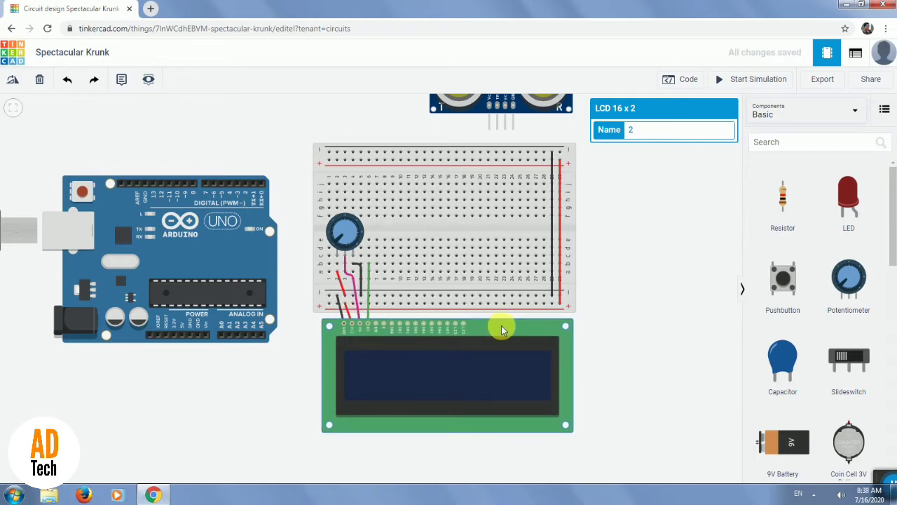
# Change the color of the wire on the LCD's RS pin to orange.
pyautogui.click(367, 280)
pyautogui.click(696, 135)
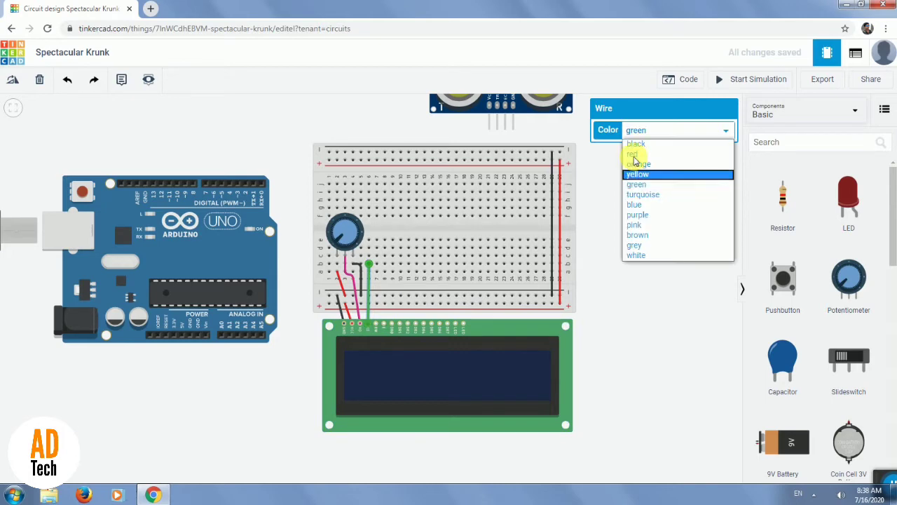
pyautogui.click(645, 164)
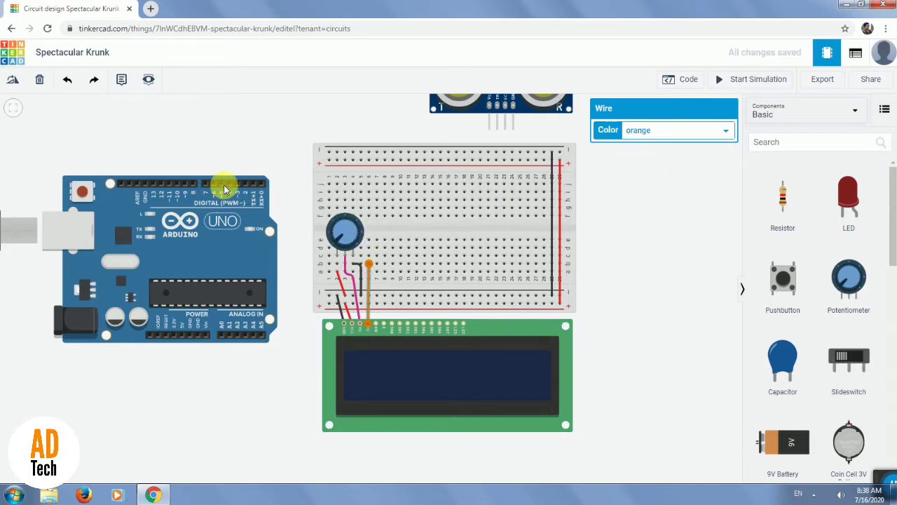
# Connect Arduino pin 1 to breadboard hole e6 with an orange wire bent at the top of column 6, around the potentiometer.
pyautogui.click(255, 186)
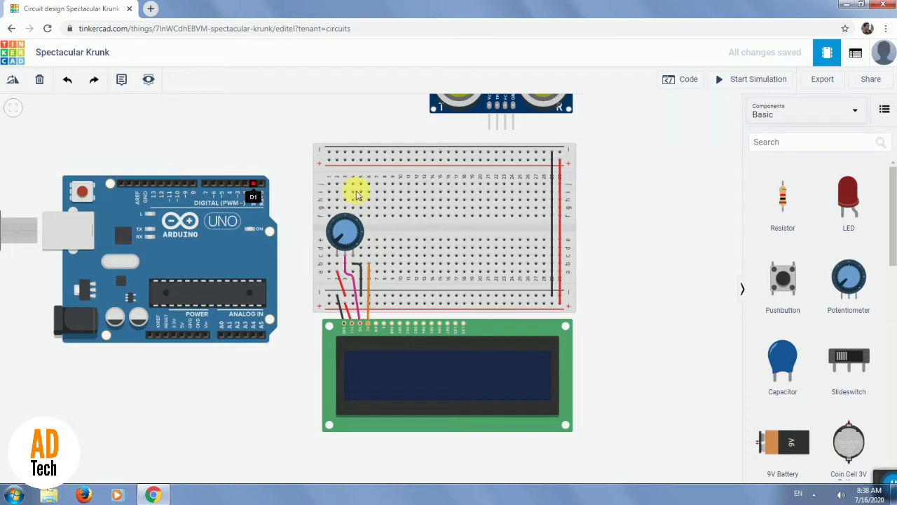
pyautogui.click(369, 241)
pyautogui.click(656, 131)
pyautogui.click(648, 167)
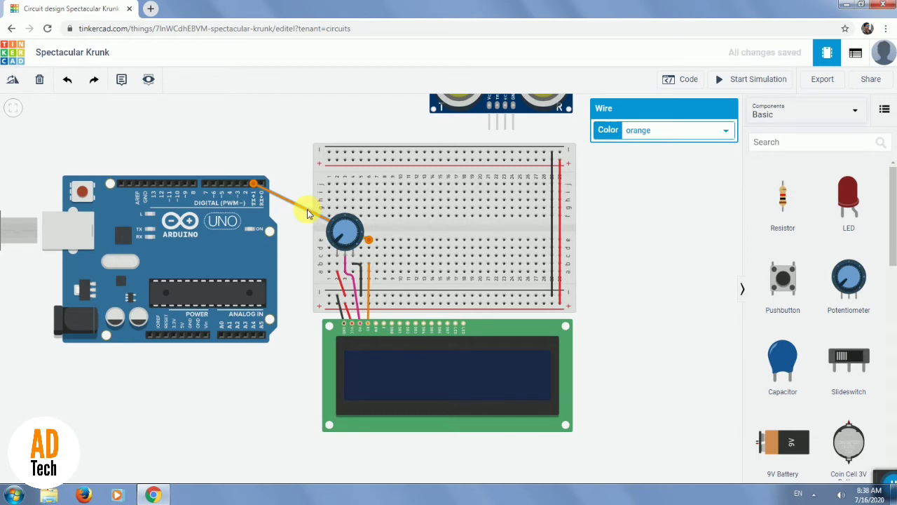
pyautogui.moveTo(309, 214); pyautogui.dragTo(369, 181)
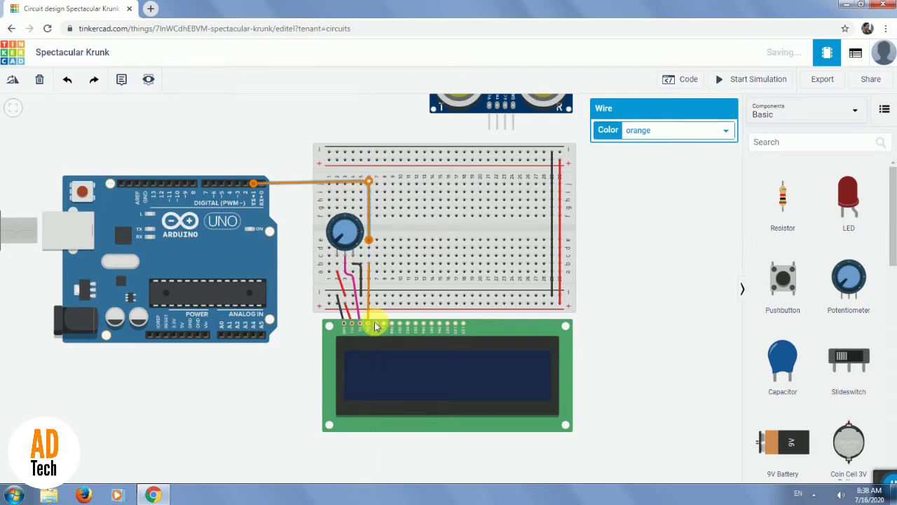
# Wire the LCD's RW pin to the lower negative rail of the breadboard in line with column 7.
pyautogui.click(377, 324)
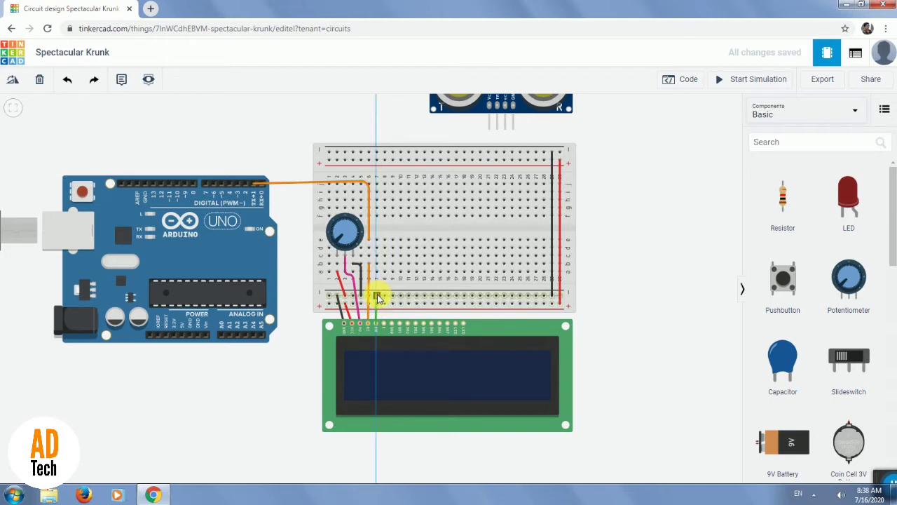
pyautogui.click(377, 298)
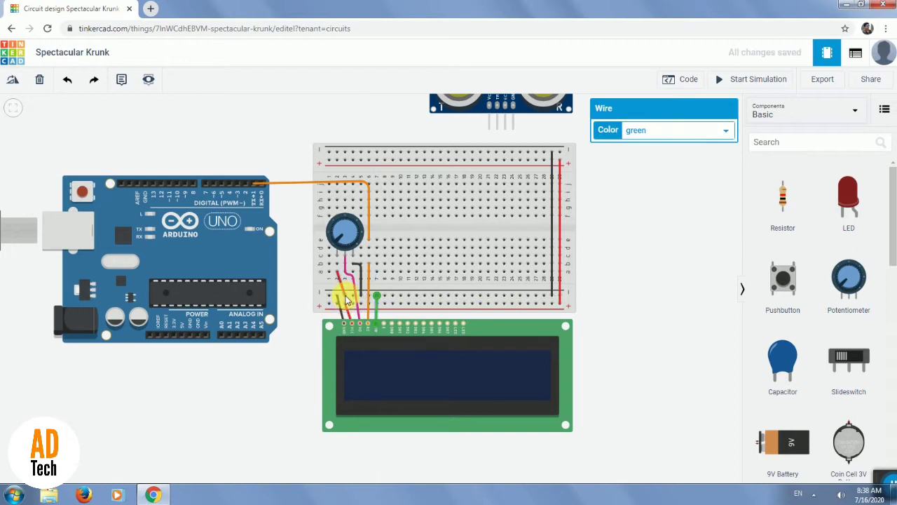
# Move the rail end of the red potentiometer wire one hole further along the breadboard's lower positive rail, away from the LCD's power wire.
pyautogui.click(345, 298)
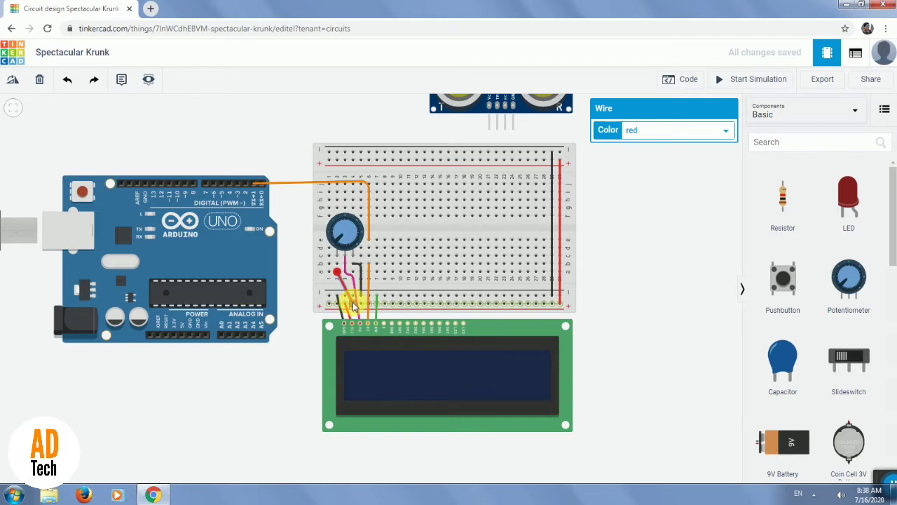
pyautogui.click(441, 304)
pyautogui.click(428, 319)
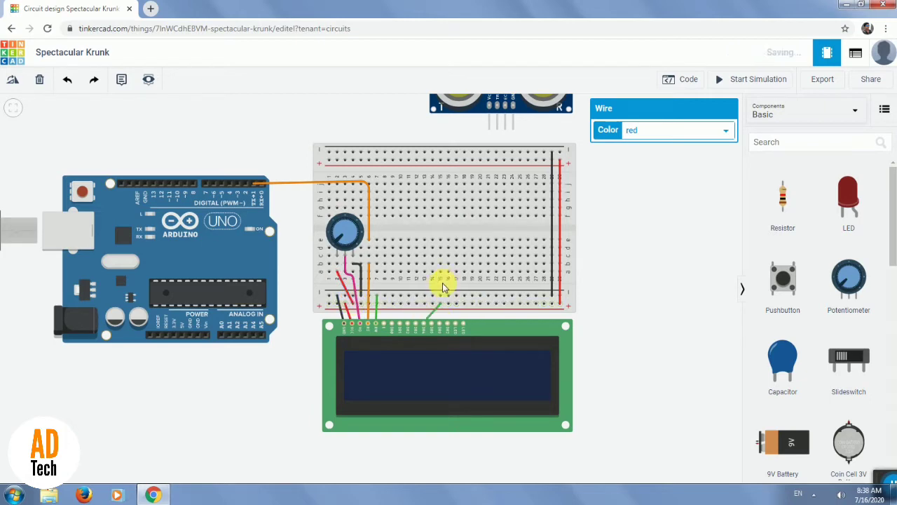
pyautogui.press('Escape')
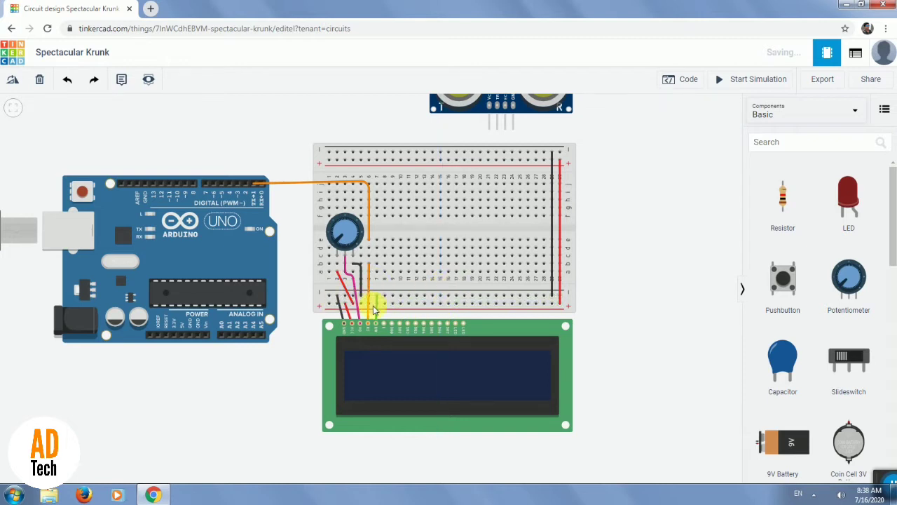
# Change the color of the wire on the LCD's RW pin to black.
pyautogui.click(377, 307)
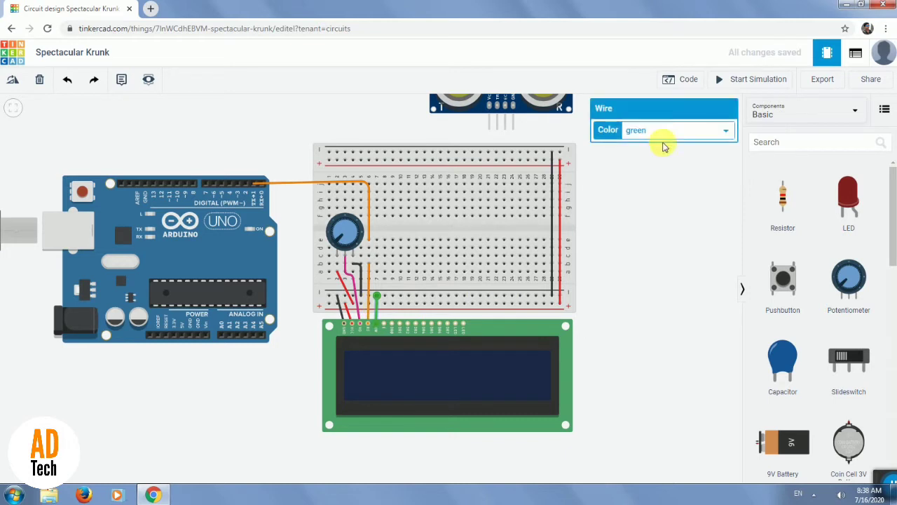
pyautogui.click(674, 132)
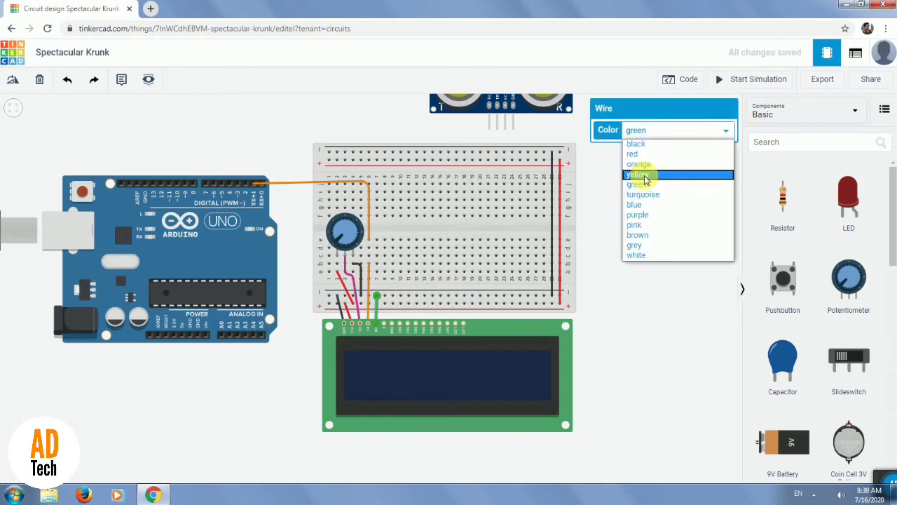
pyautogui.click(645, 179)
pyautogui.click(698, 137)
pyautogui.click(647, 142)
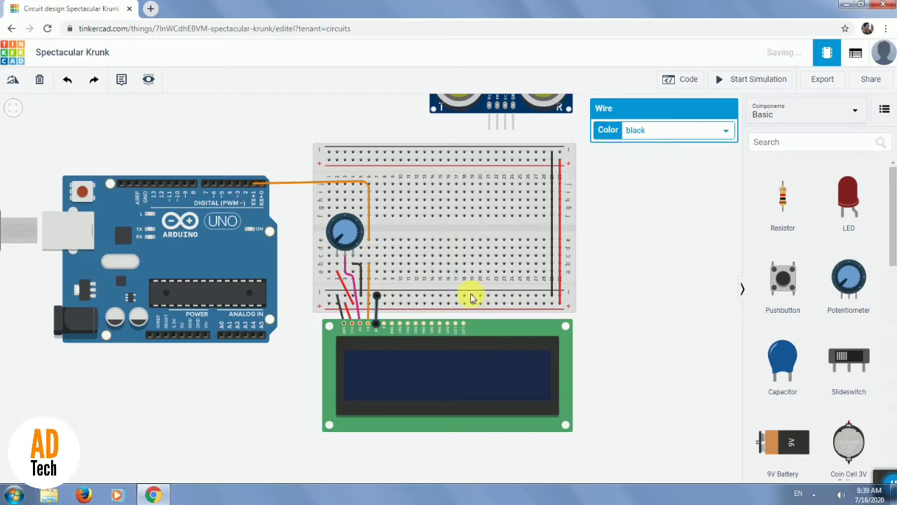
# Wire the LCD's E pin to breadboard hole b8 and color the wire yellow.
pyautogui.click(383, 324)
pyautogui.click(387, 198)
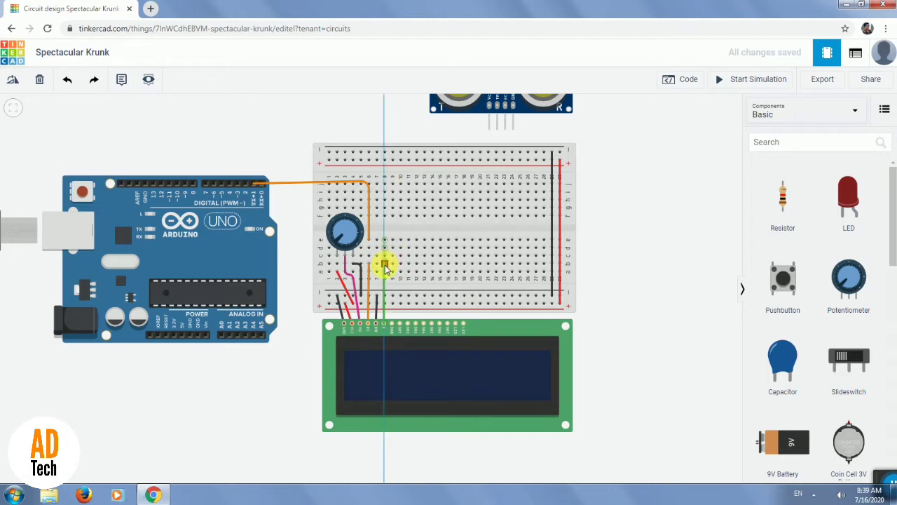
pyautogui.click(384, 265)
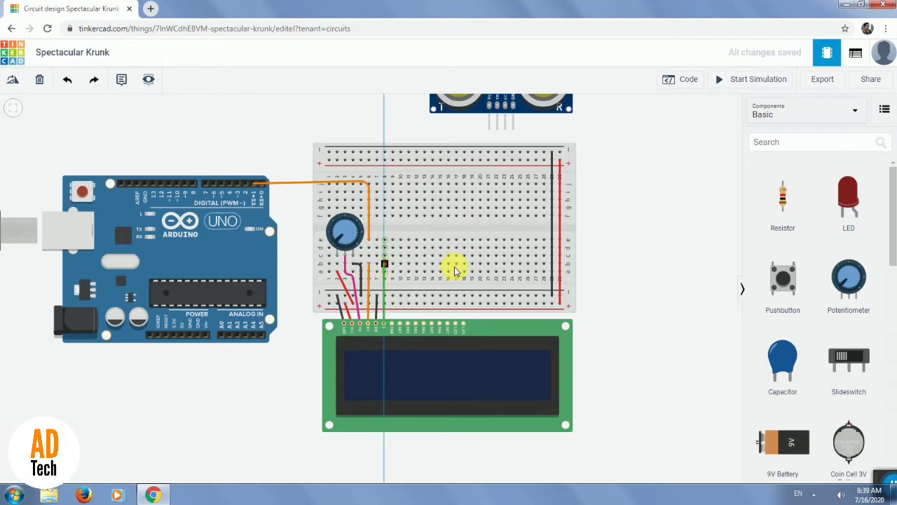
pyautogui.click(678, 132)
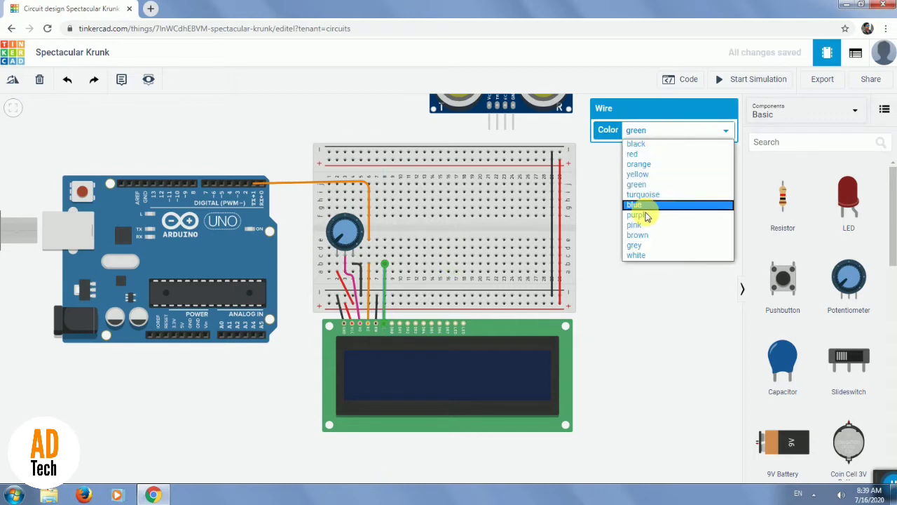
pyautogui.click(647, 181)
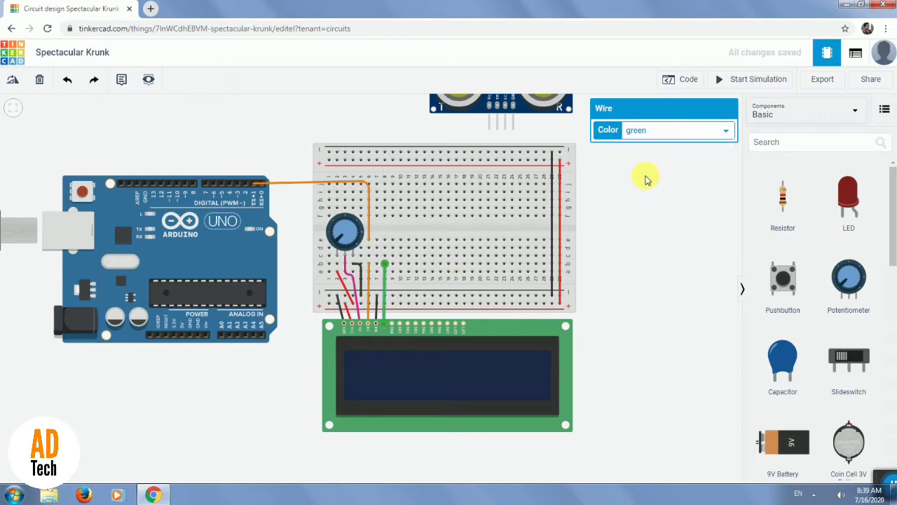
# Connect breadboard hole e8 to Arduino pin 2, bending the wire above pin 2 and above column 8 to clear the potentiometer.
pyautogui.click(385, 239)
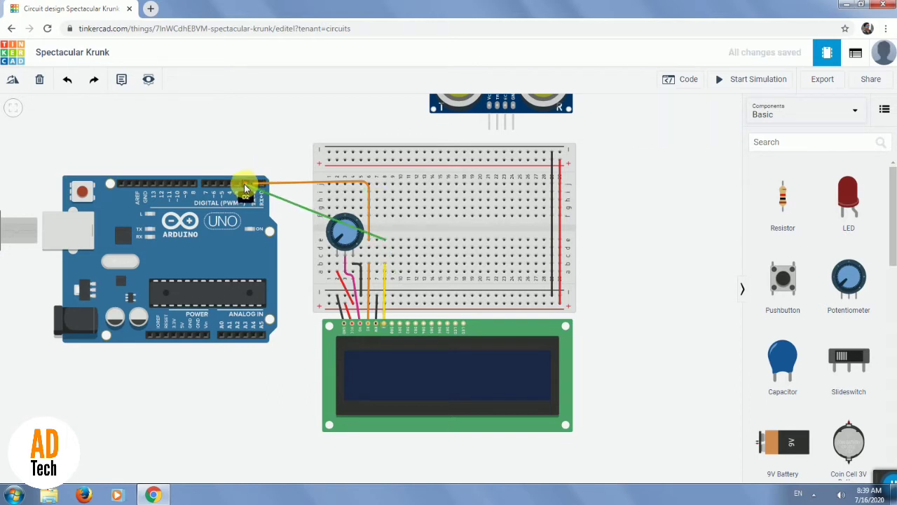
pyautogui.click(245, 186)
pyautogui.doubleClick(270, 195)
pyautogui.moveTo(270, 195); pyautogui.dragTo(246, 173)
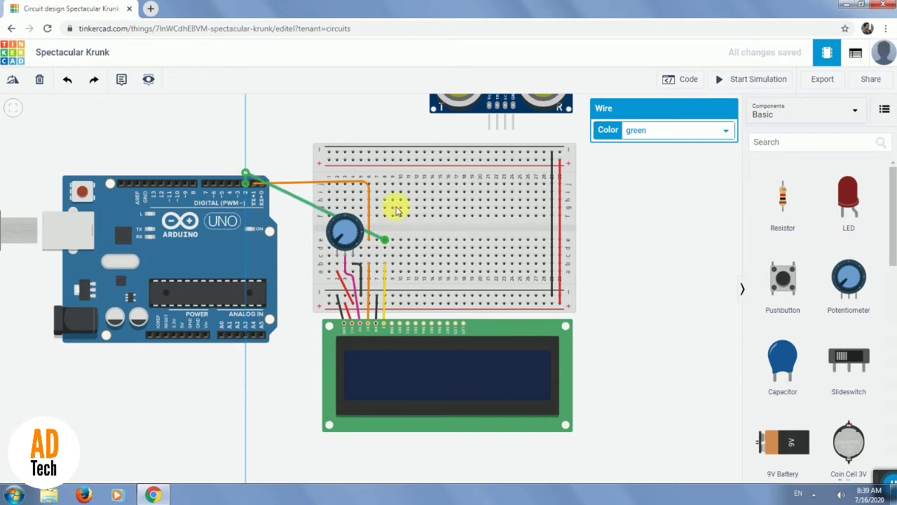
pyautogui.click(309, 204)
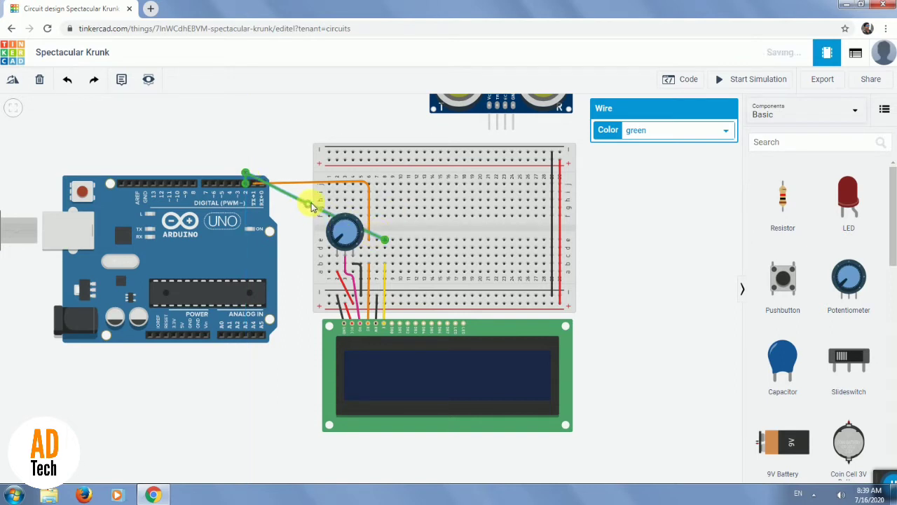
pyautogui.moveTo(386, 188); pyautogui.dragTo(384, 177)
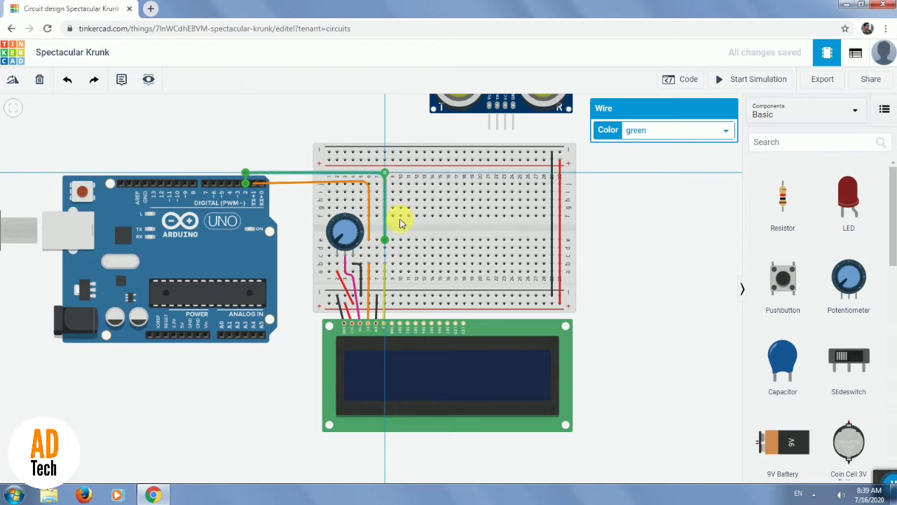
# Change the color of the wire between Arduino pin 2 and breadboard hole e8 to yellow.
pyautogui.click(389, 184)
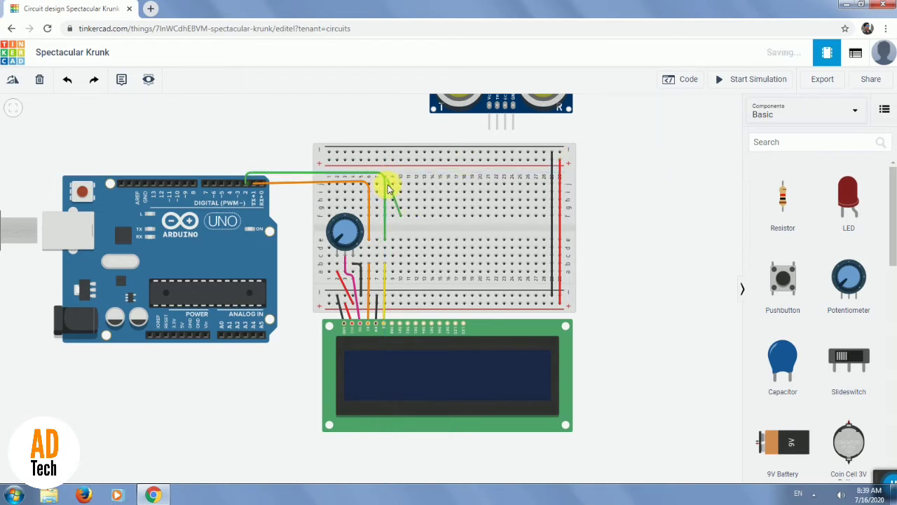
pyautogui.click(385, 185)
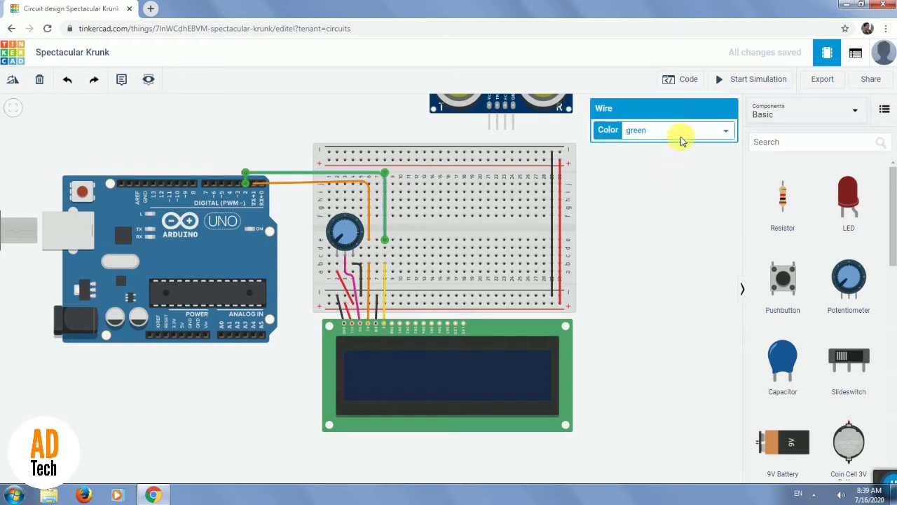
pyautogui.click(680, 136)
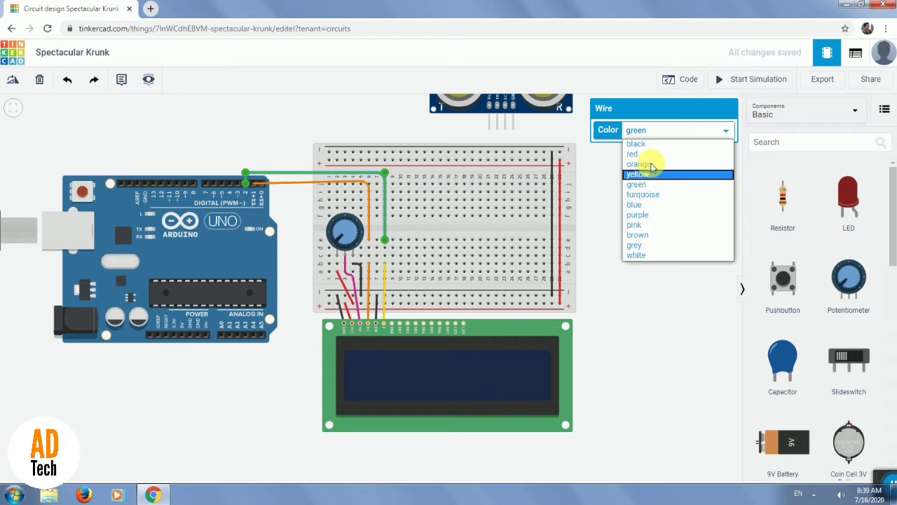
pyautogui.click(647, 174)
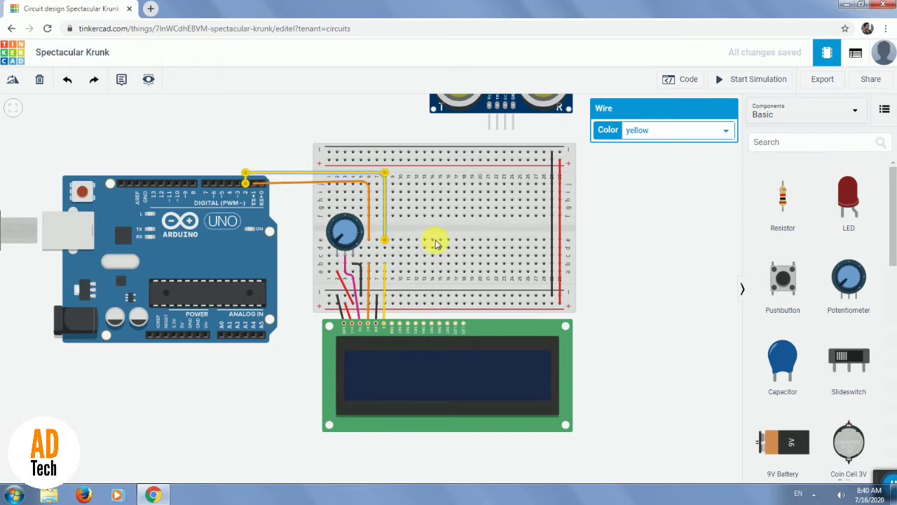
# Wire the LCD's DB4 pin to breadboard hole a13 in green and its DB5 pin to hole a14 in blue.
pyautogui.click(424, 323)
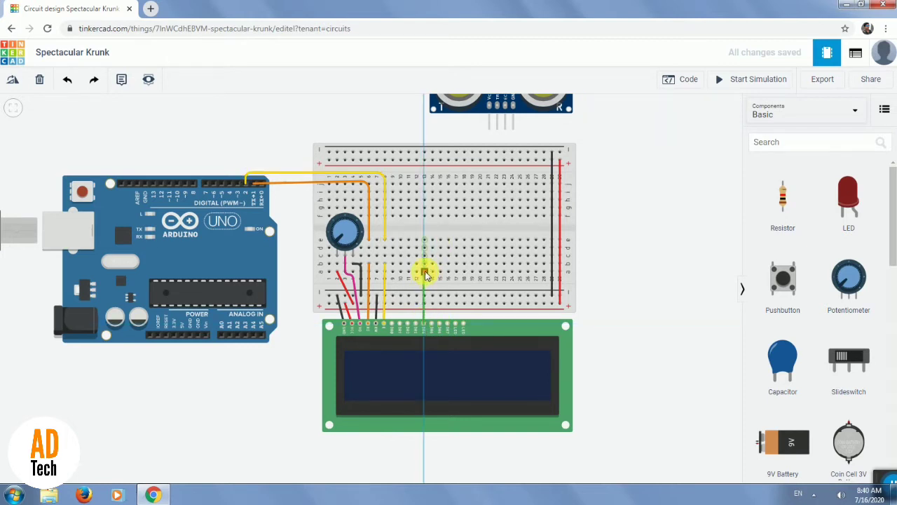
pyautogui.click(425, 273)
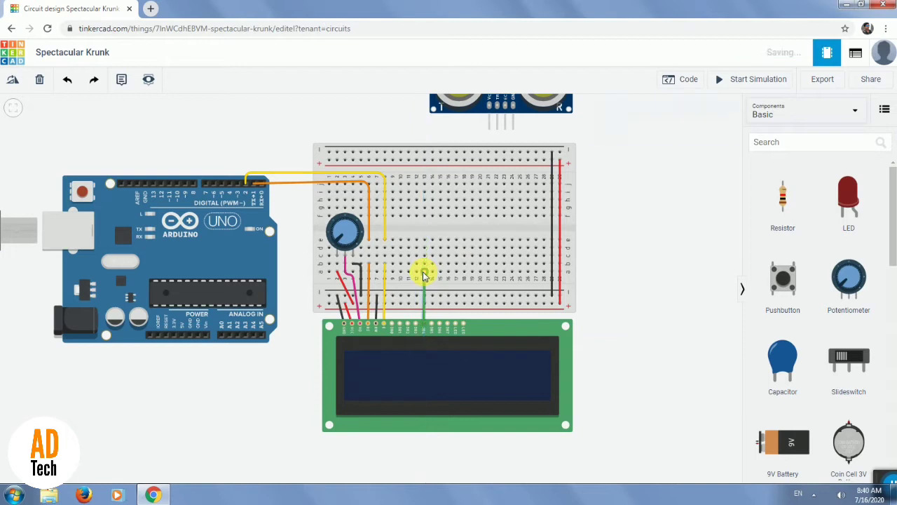
pyautogui.click(432, 323)
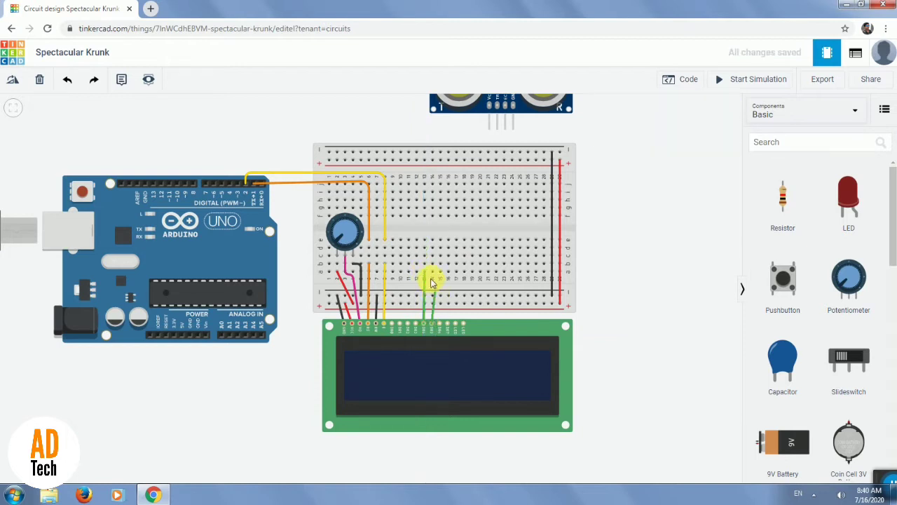
pyautogui.click(433, 273)
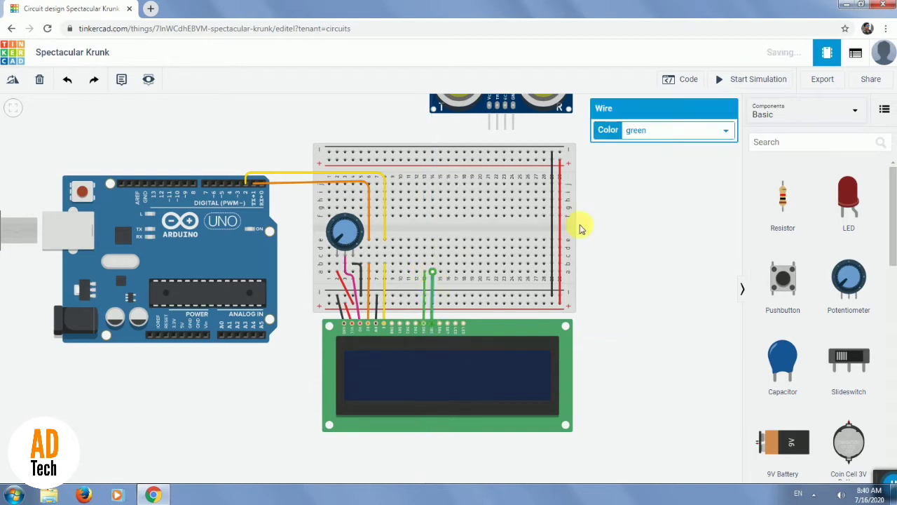
pyautogui.click(655, 131)
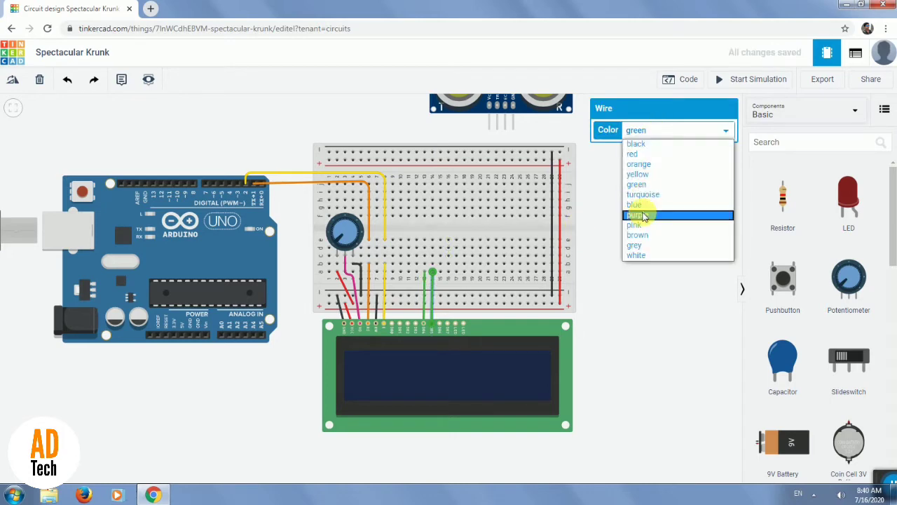
pyautogui.click(640, 204)
# Wire the LCD's DB6 pin to breadboard hole a15 and color the wire brown.
pyautogui.click(440, 323)
pyautogui.click(441, 273)
pyautogui.click(666, 130)
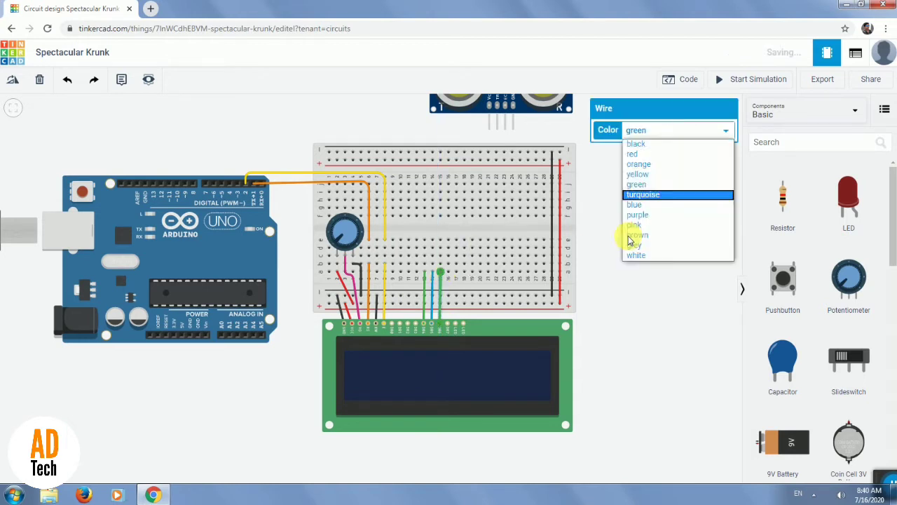
pyautogui.click(644, 237)
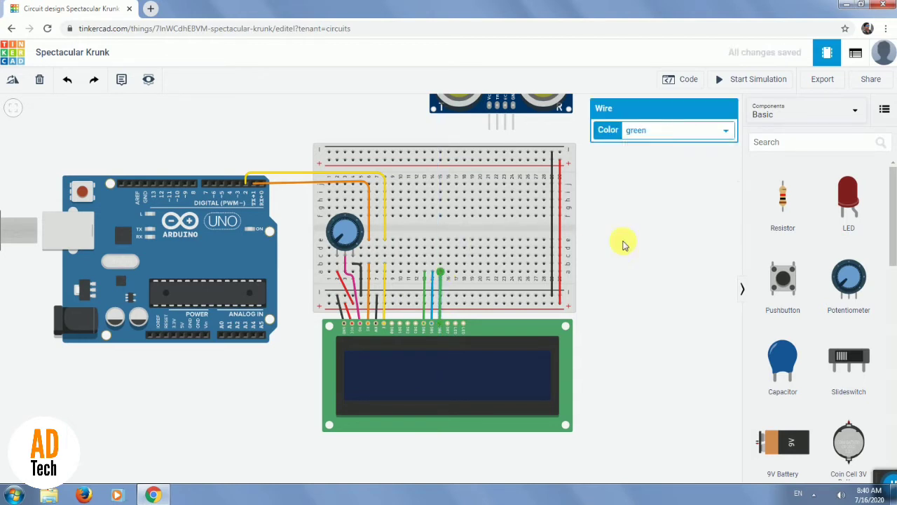
# Wire the LCD's DB7 pin to breadboard hole a16 and color the wire grey.
pyautogui.click(448, 326)
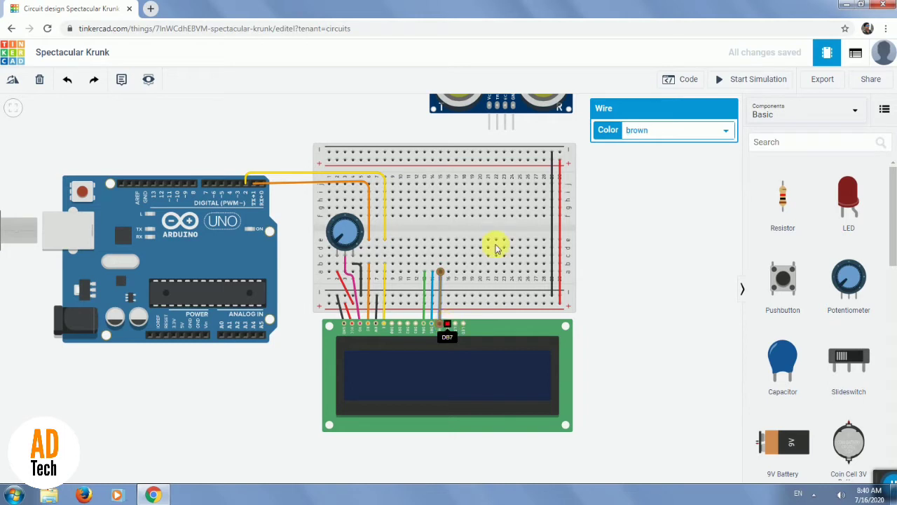
pyautogui.click(449, 273)
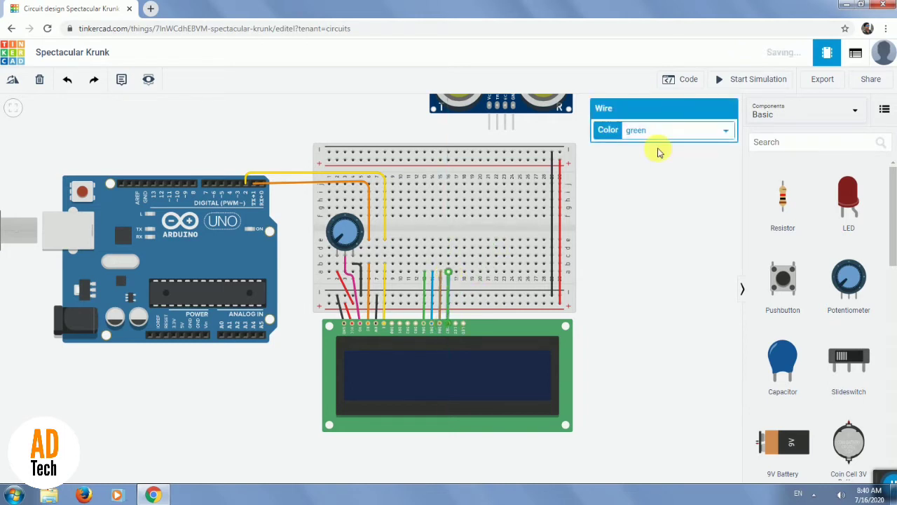
pyautogui.click(675, 132)
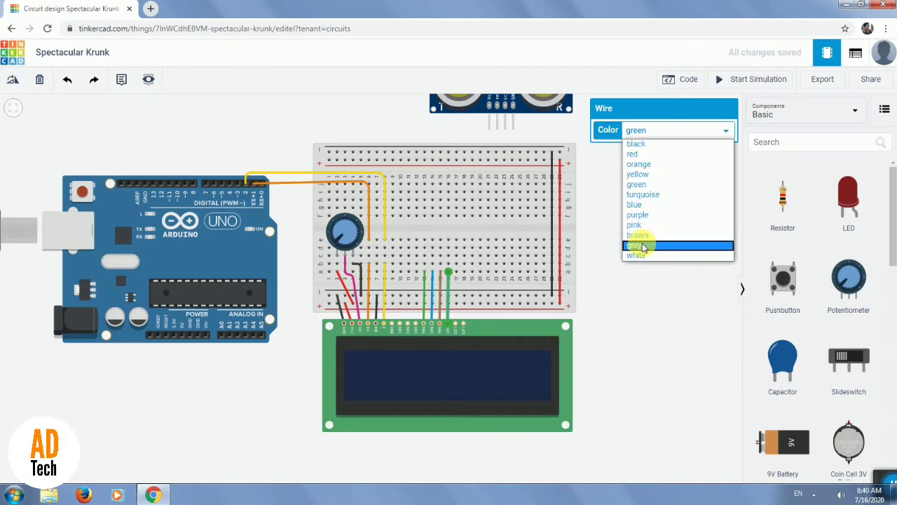
pyautogui.click(644, 245)
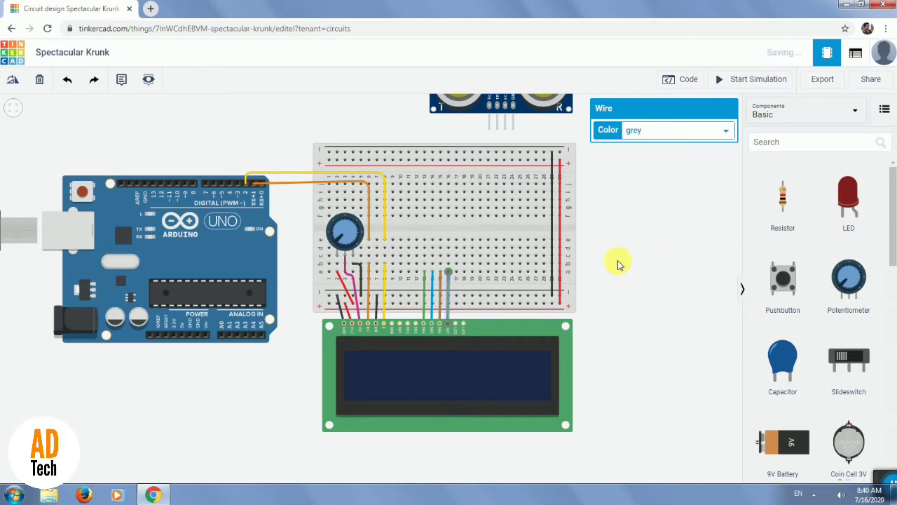
pyautogui.click(424, 242)
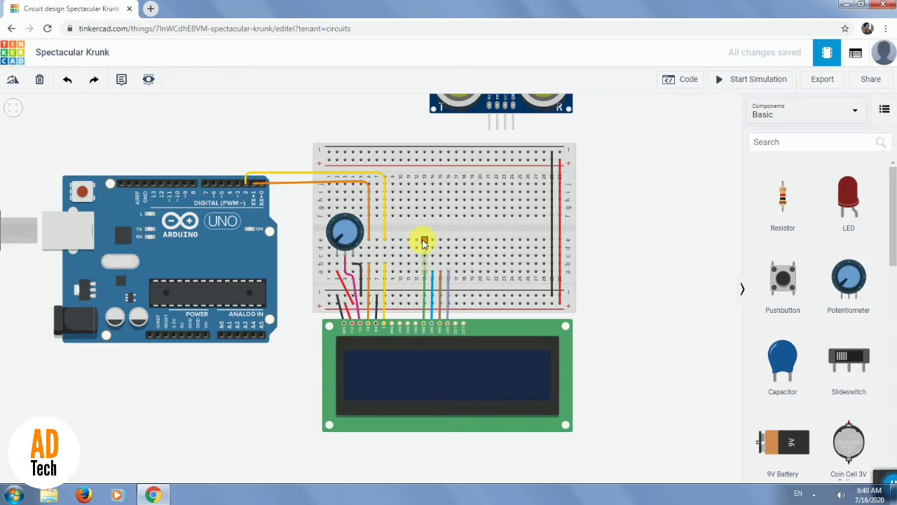
pyautogui.click(424, 242)
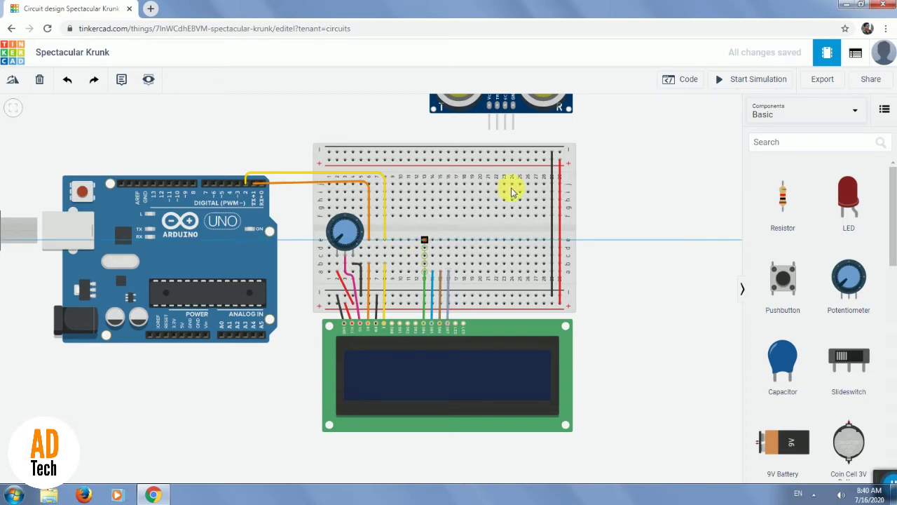
pyautogui.click(231, 185)
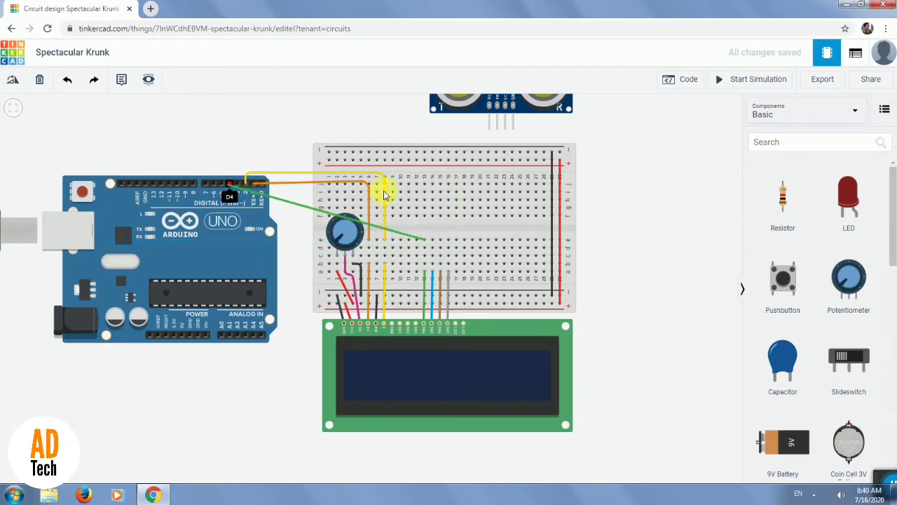
pyautogui.press('Escape')
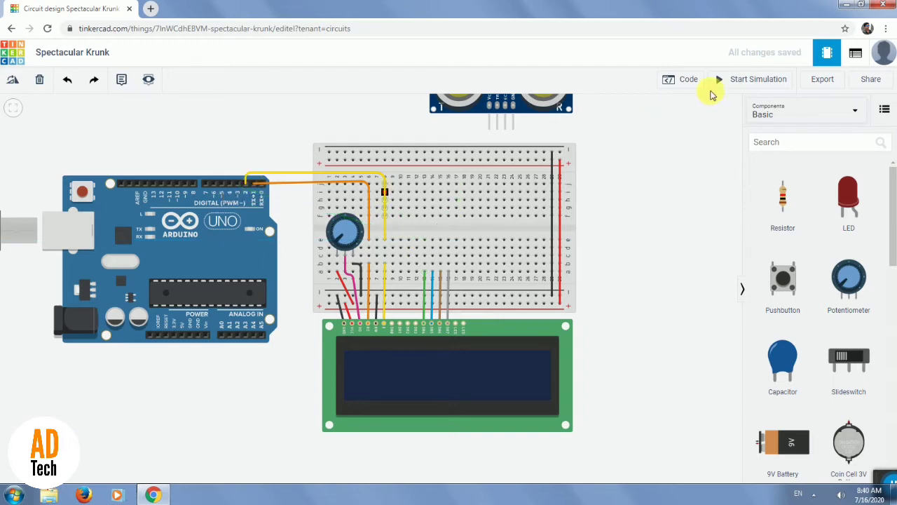
# Open the Arduino's code to check which pins the LCD object uses.
pyautogui.click(688, 84)
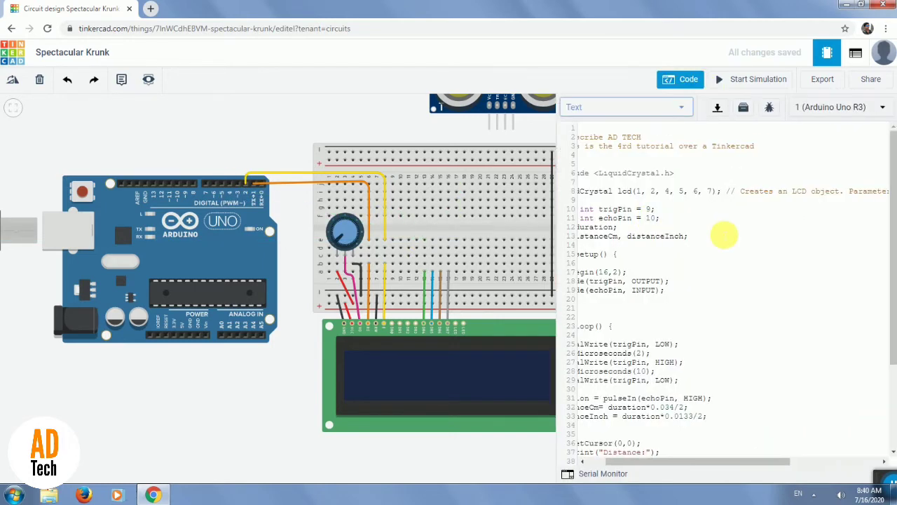
# Wire breadboard hole e13 to Arduino pin 4 in green and route it squarely above the yellow wire.
pyautogui.moveTo(714, 461); pyautogui.dragTo(646, 200)
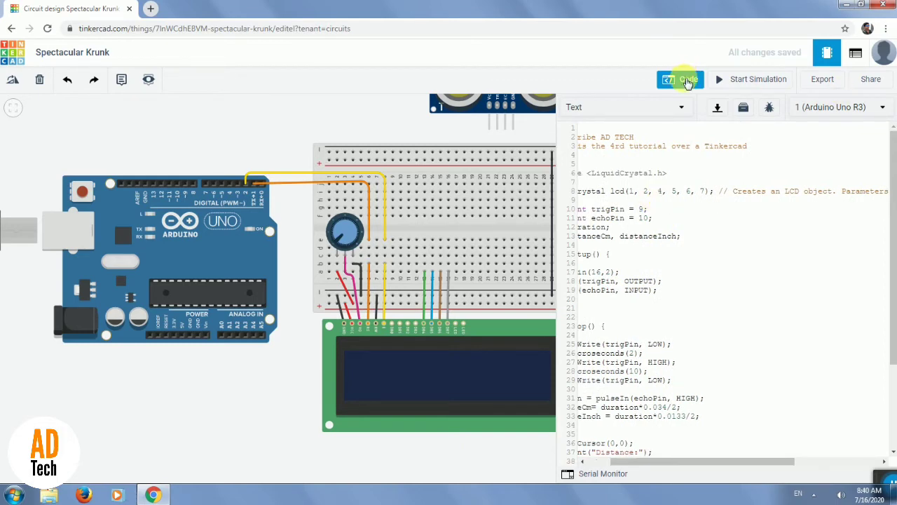
pyautogui.click(687, 80)
pyautogui.click(425, 242)
pyautogui.click(232, 188)
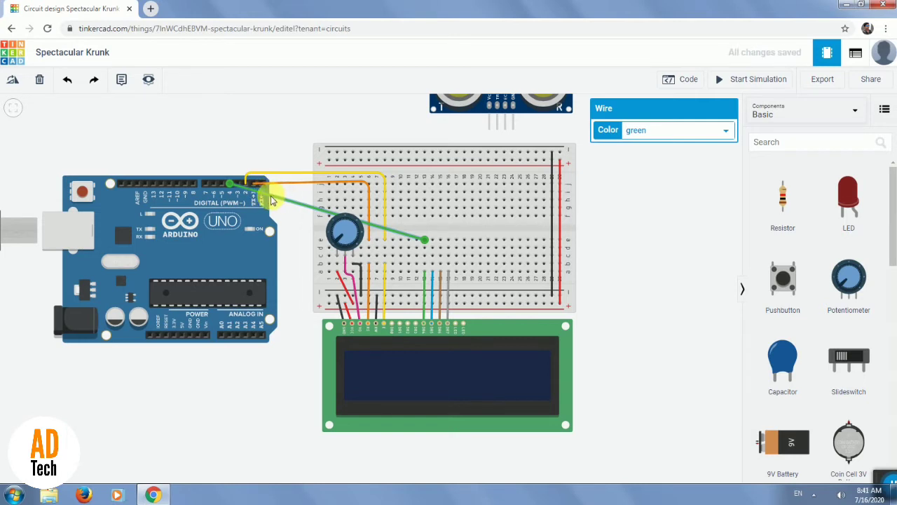
pyautogui.moveTo(271, 196); pyautogui.dragTo(232, 165)
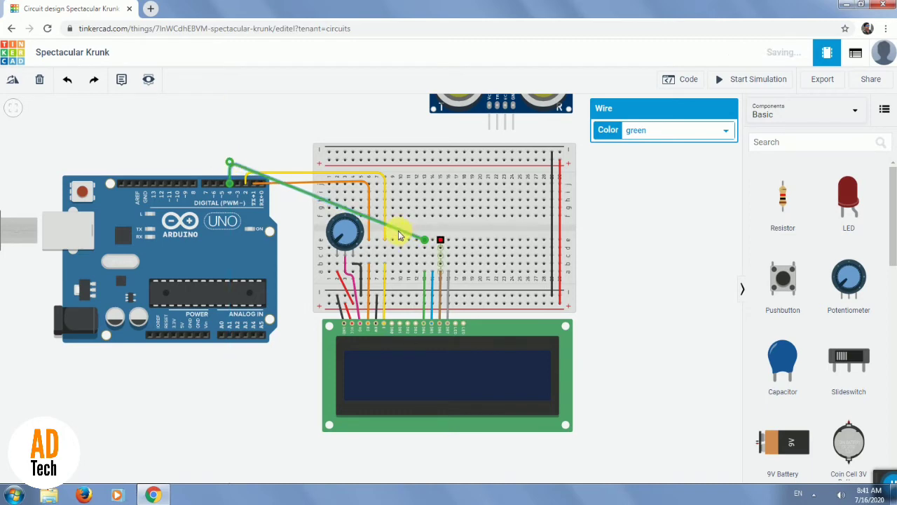
pyautogui.click(398, 232)
pyautogui.moveTo(422, 188); pyautogui.dragTo(428, 163)
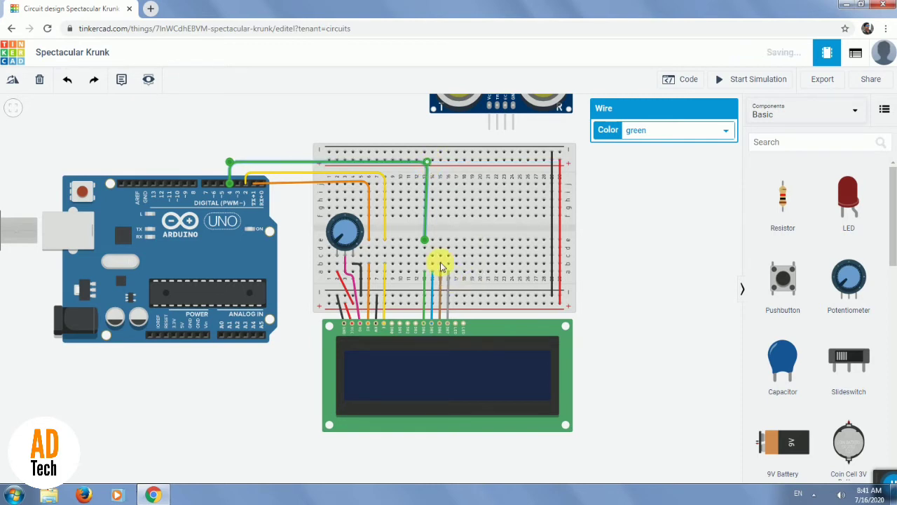
# Wire breadboard hole e14 to Arduino pin 5, color the wire blue and route it squarely above the green wire.
pyautogui.click(433, 239)
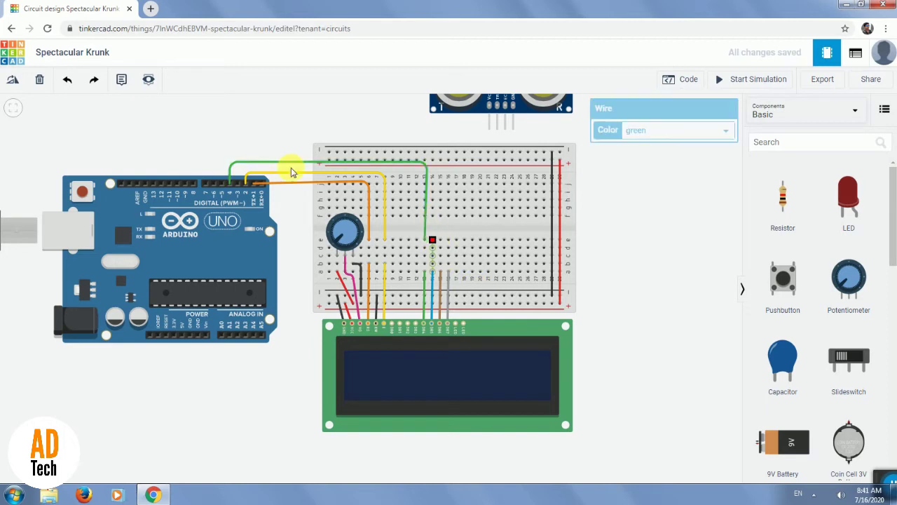
pyautogui.click(224, 188)
pyautogui.click(671, 135)
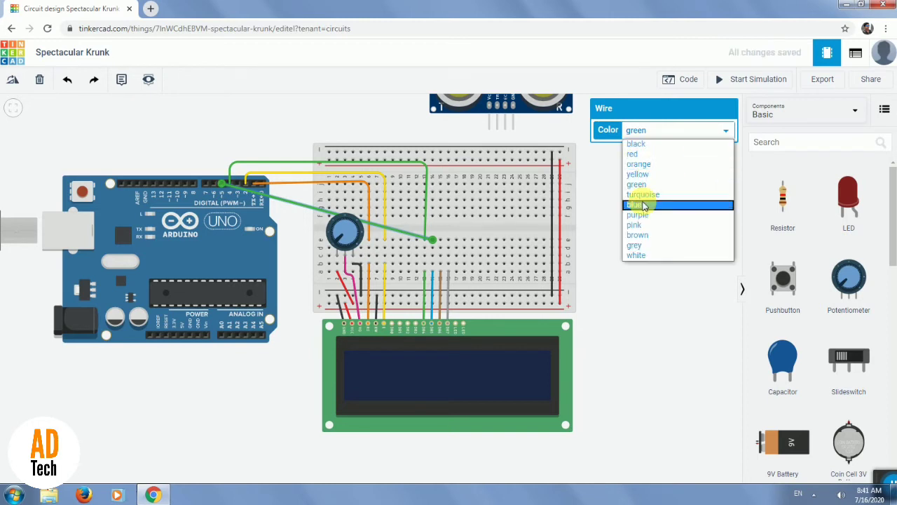
pyautogui.click(644, 205)
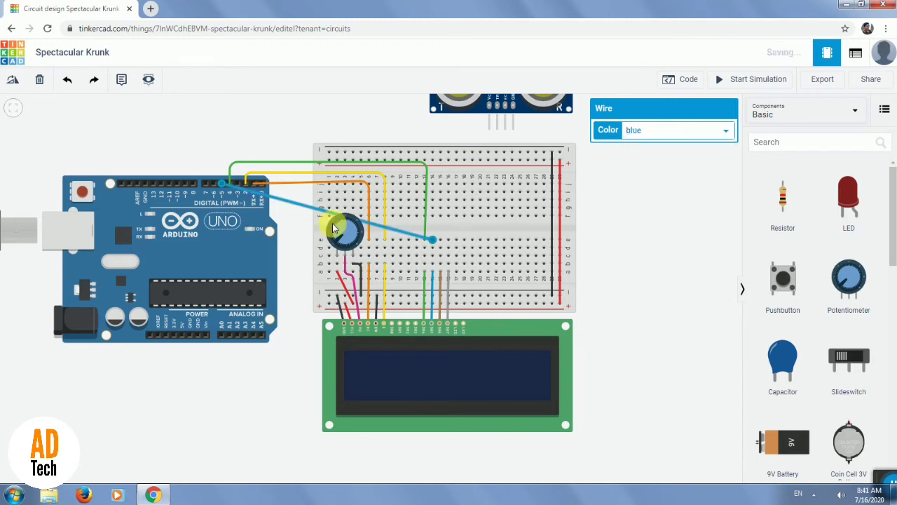
pyautogui.click(396, 234)
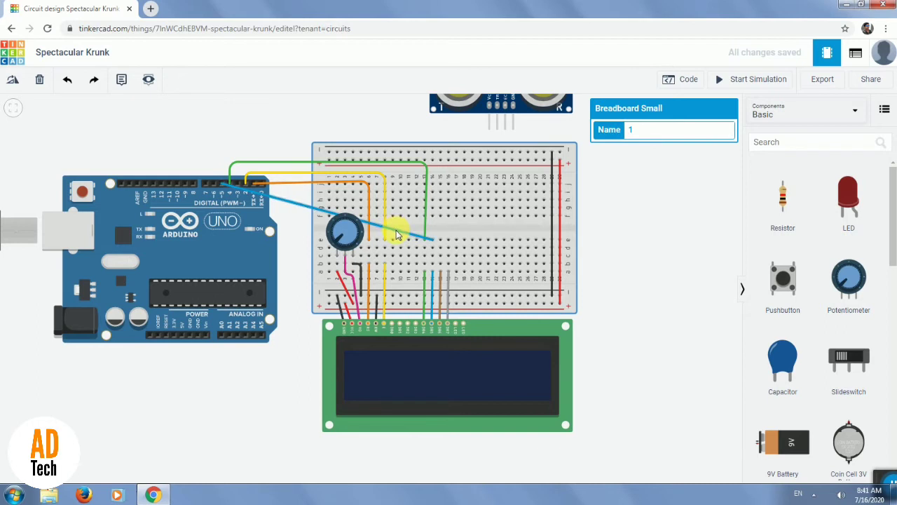
pyautogui.moveTo(396, 231); pyautogui.dragTo(432, 157)
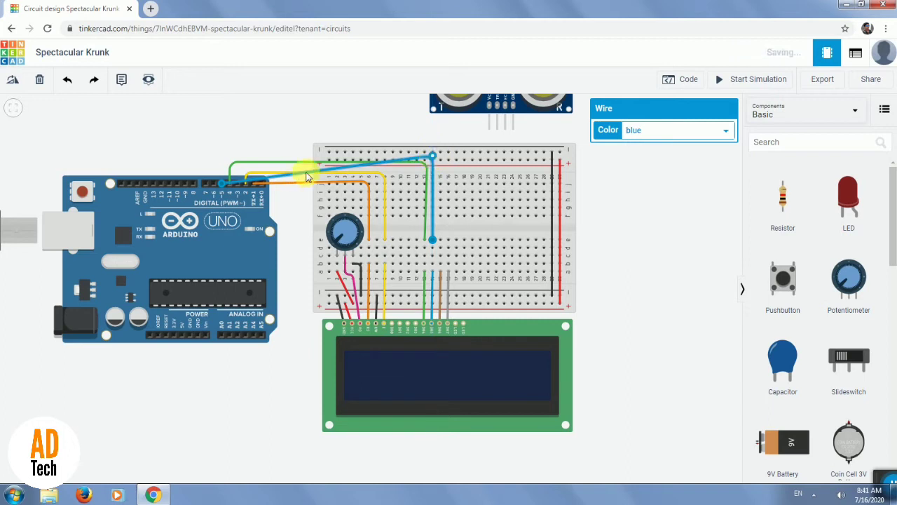
pyautogui.moveTo(306, 176); pyautogui.dragTo(224, 158)
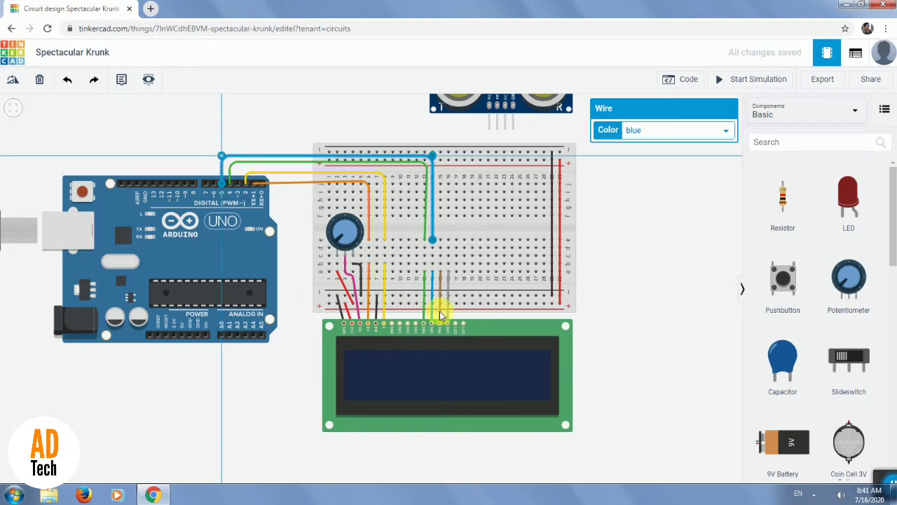
# Wire breadboard hole e15 to Arduino pin 6, color the wire brown and route it squarely above the blue wire.
pyautogui.click(437, 240)
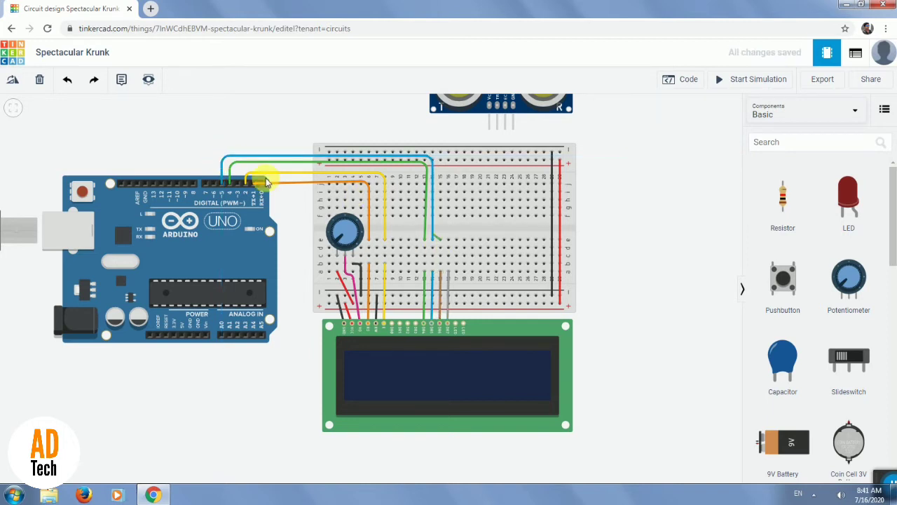
pyautogui.click(215, 185)
pyautogui.click(696, 134)
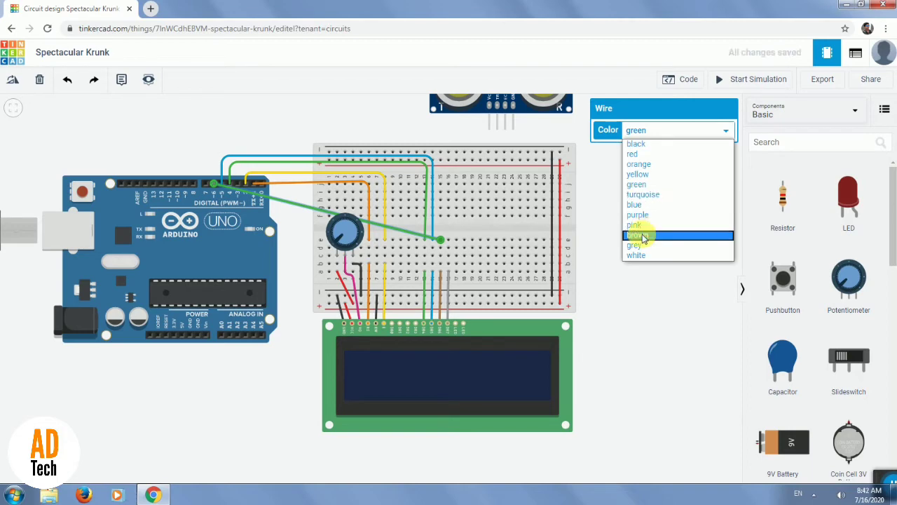
pyautogui.click(643, 235)
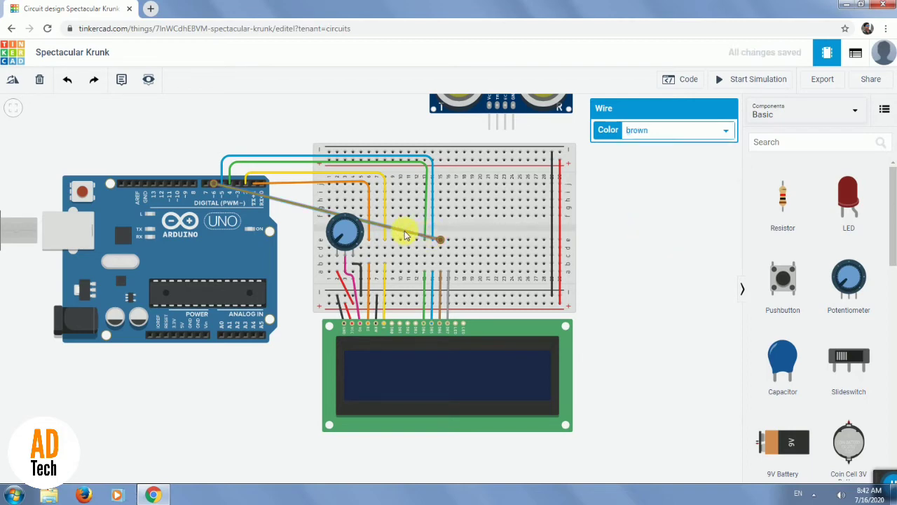
pyautogui.moveTo(402, 226); pyautogui.dragTo(440, 149)
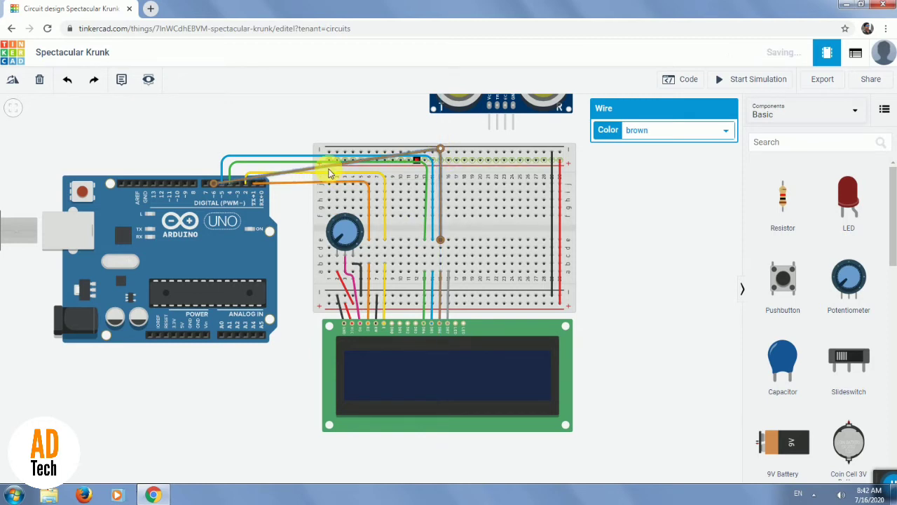
pyautogui.click(323, 168)
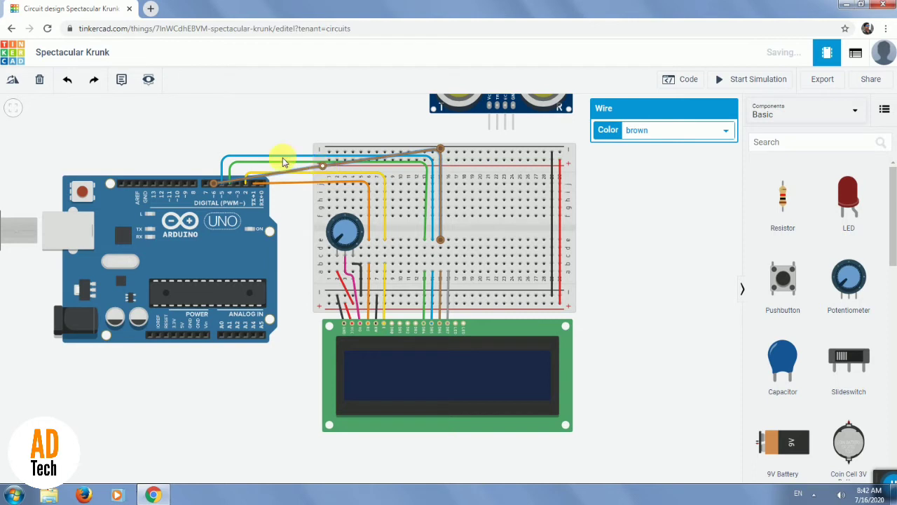
pyautogui.moveTo(220, 160); pyautogui.dragTo(214, 150)
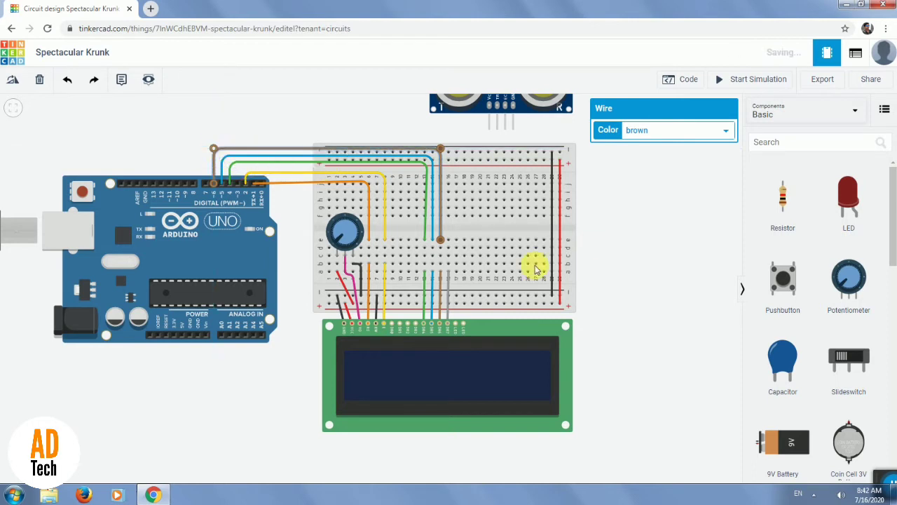
# Wire breadboard hole e16 to Arduino pin 7 and bend the wire straight up past the breadboard's upper edge.
pyautogui.click(449, 242)
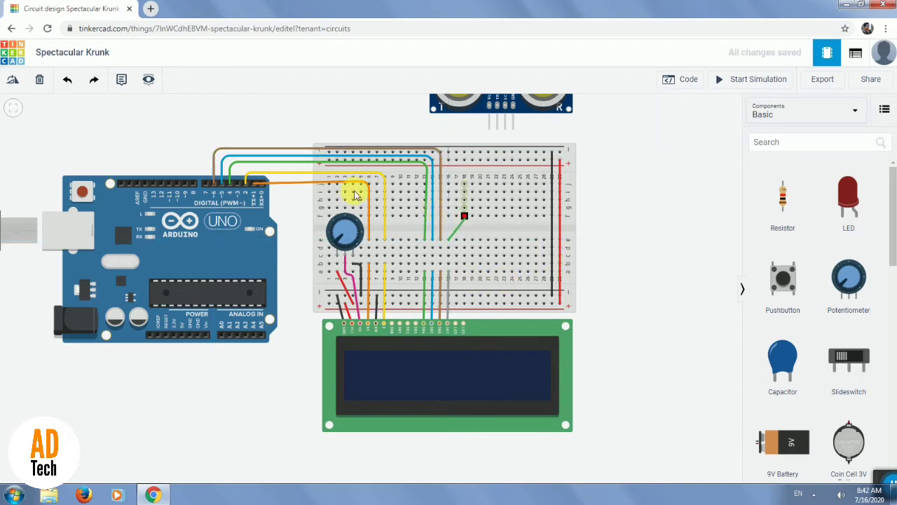
pyautogui.click(206, 184)
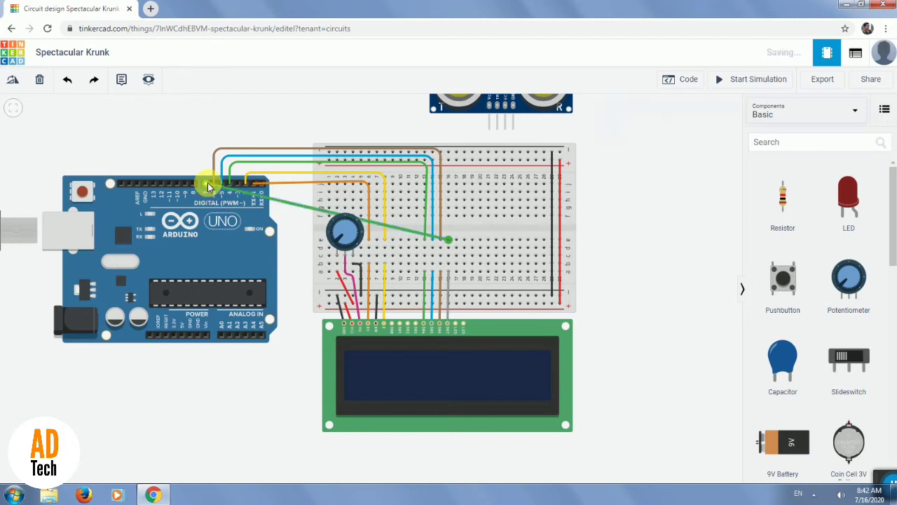
pyautogui.click(402, 229)
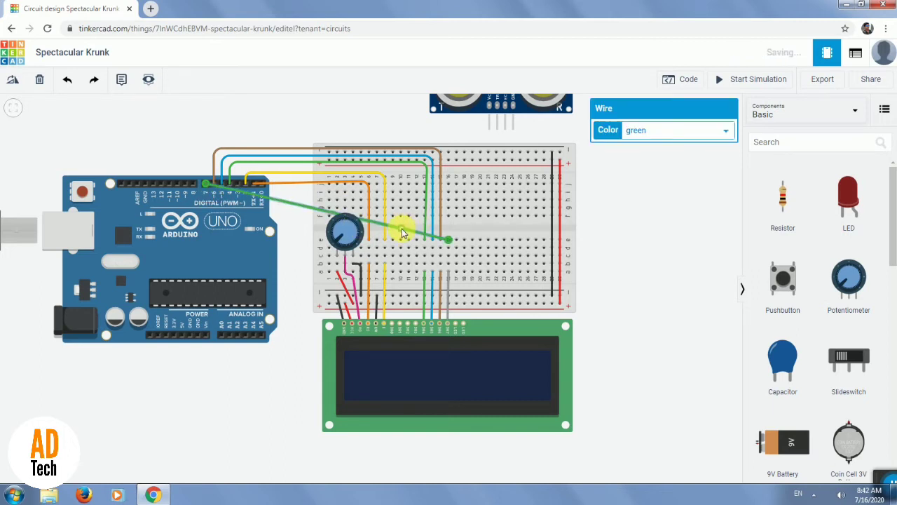
pyautogui.moveTo(430, 201); pyautogui.dragTo(450, 141)
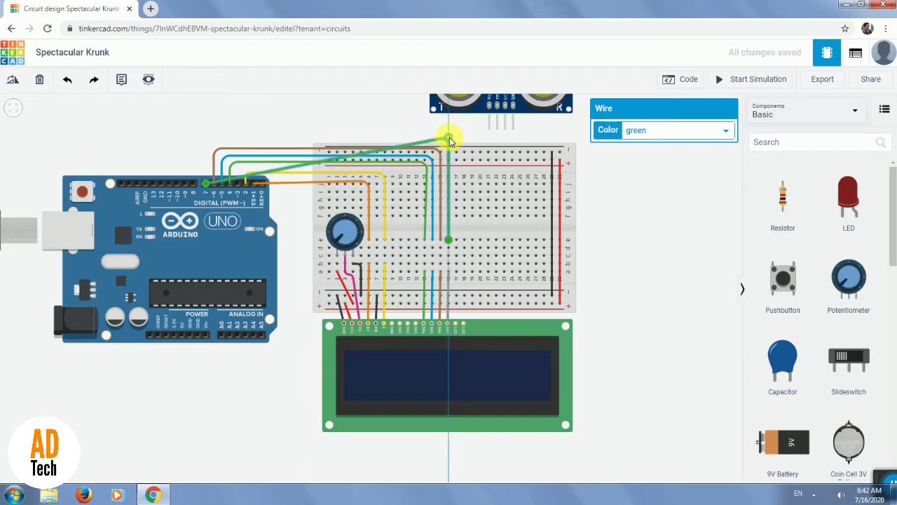
# Try to color the wire on Arduino pin 7 grey.
pyautogui.click(690, 131)
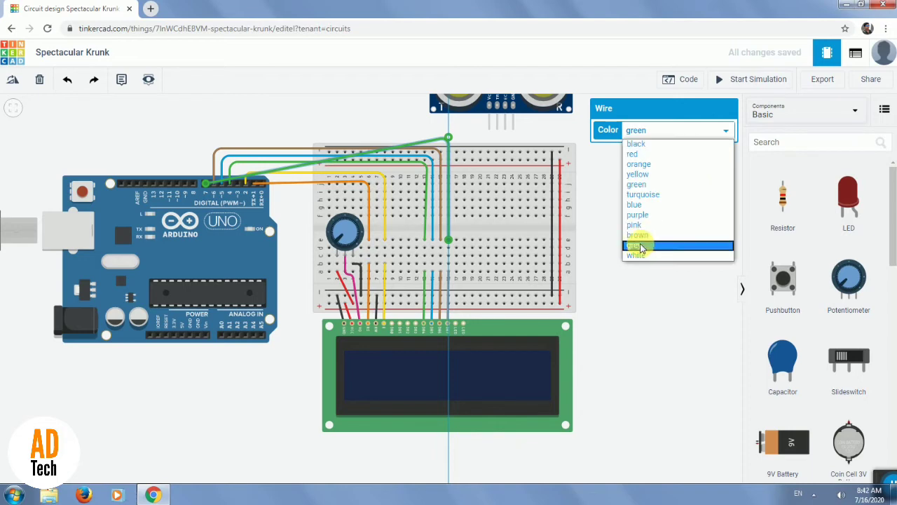
pyautogui.click(639, 245)
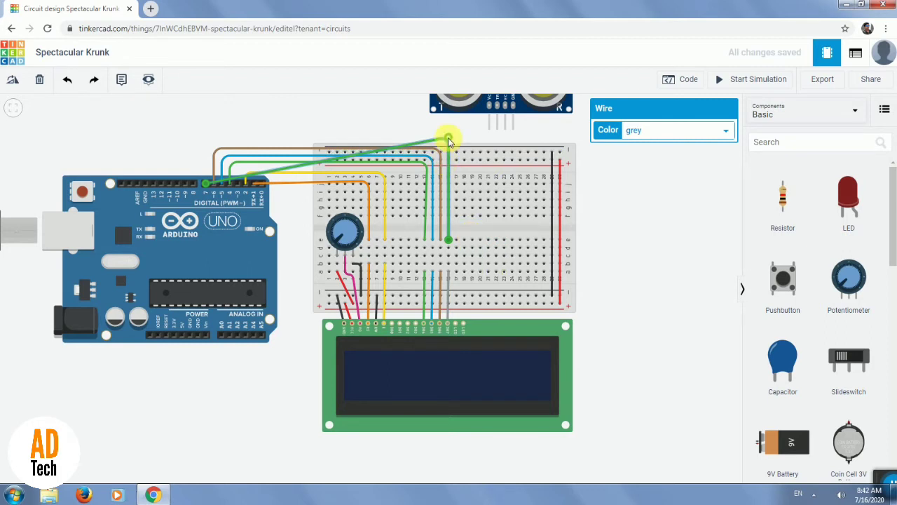
pyautogui.click(703, 135)
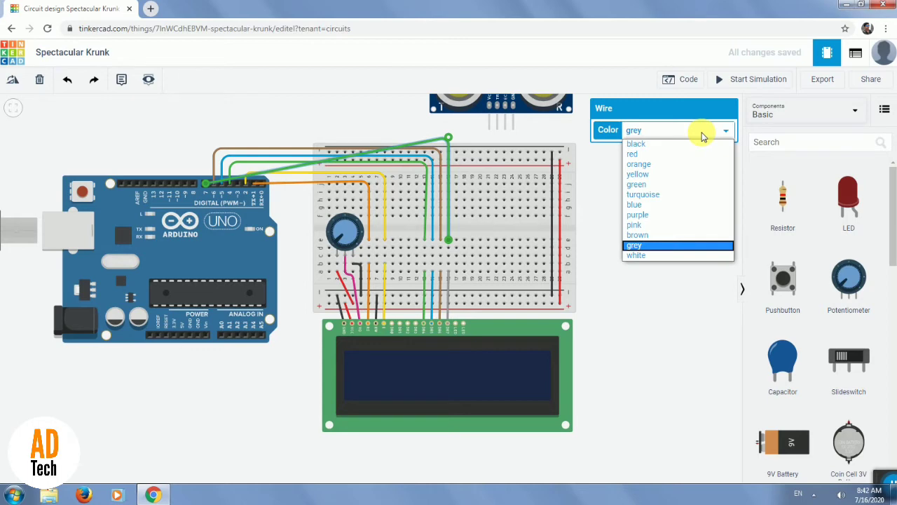
pyautogui.click(636, 247)
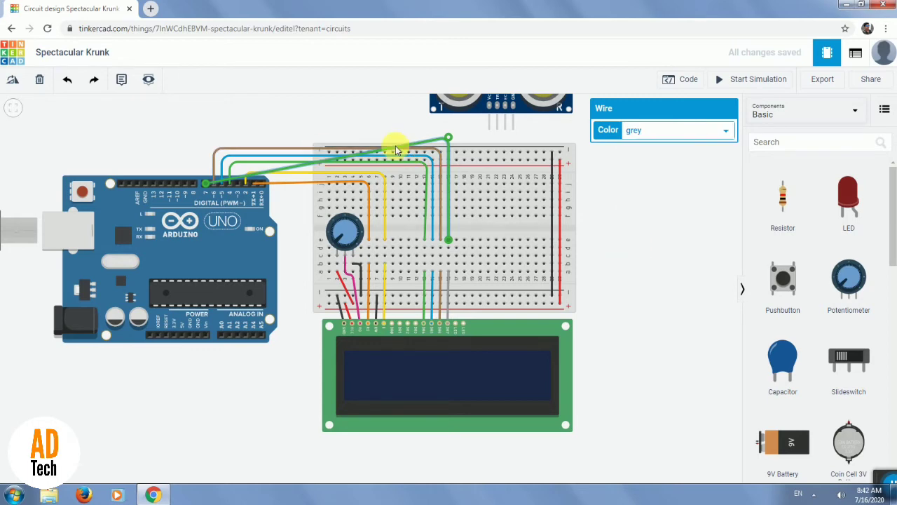
# Finish routing the pin 7 wire squarely above the brown wire and color it grey.
pyautogui.click(417, 147)
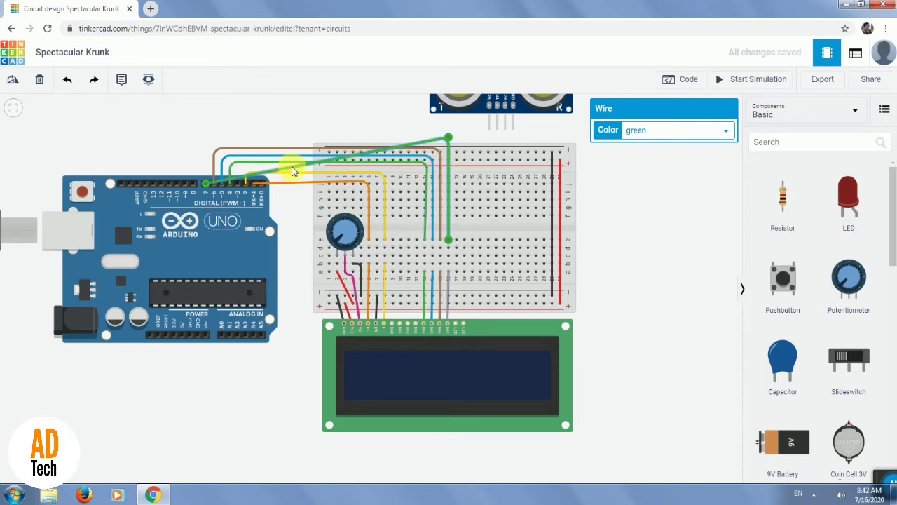
pyautogui.click(292, 167)
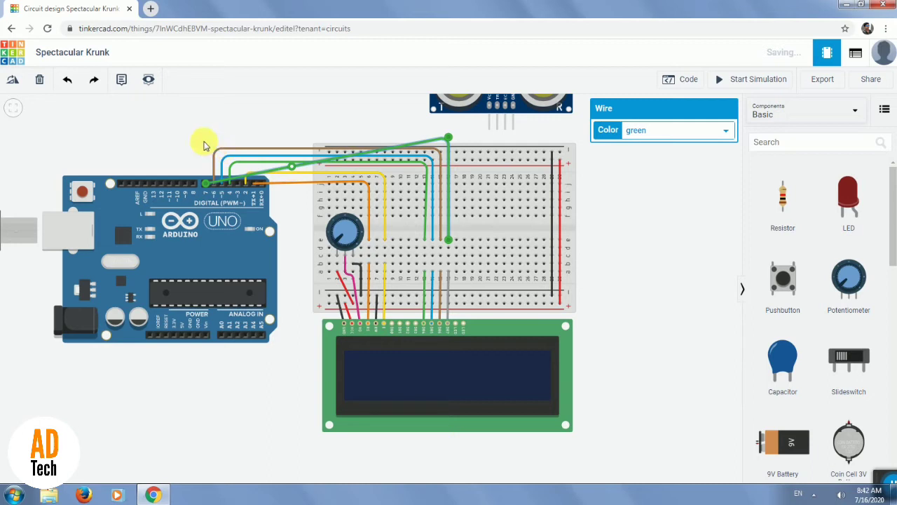
pyautogui.moveTo(199, 138); pyautogui.dragTo(208, 141)
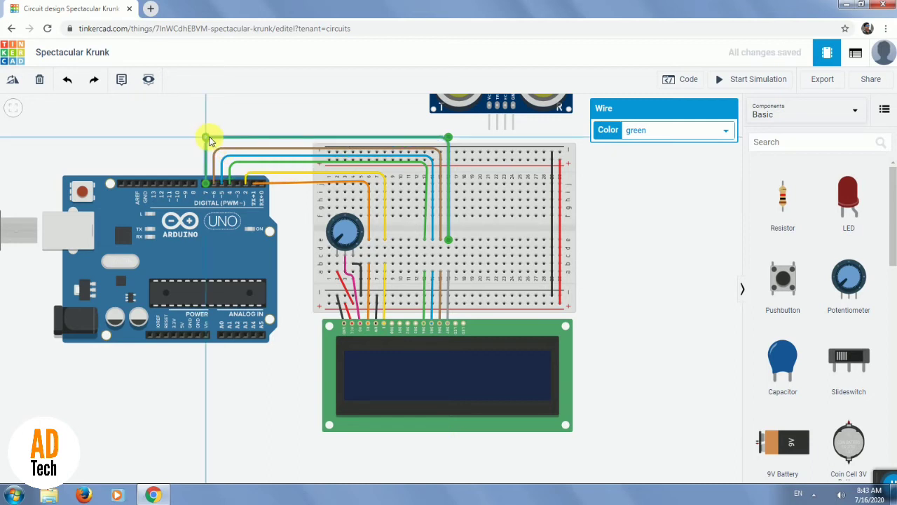
pyautogui.click(691, 133)
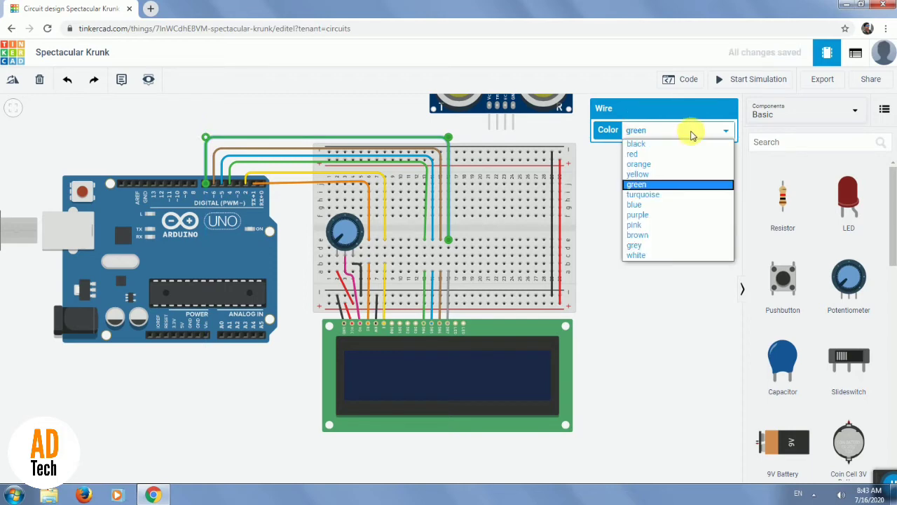
pyautogui.click(643, 245)
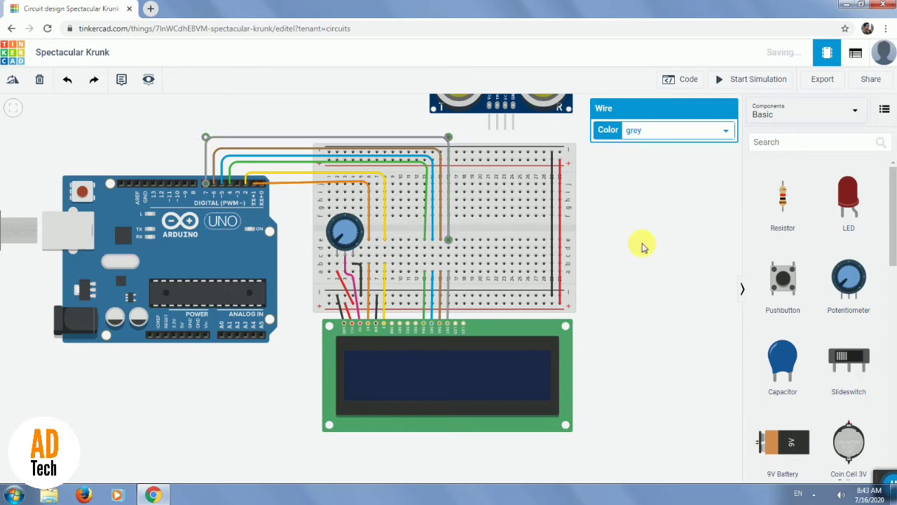
pyautogui.click(493, 218)
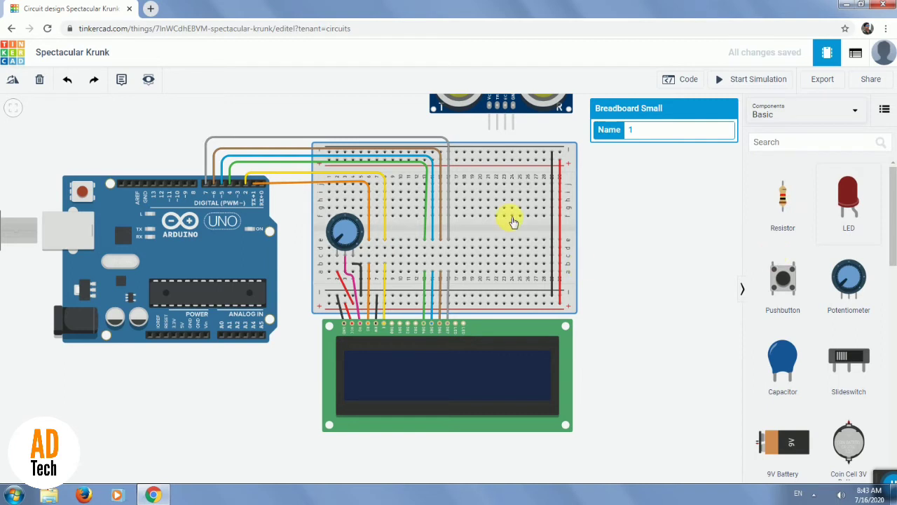
# Add a 220 Ω resistor to the breadboard and place it between the upper positive rail and column 17.
pyautogui.moveTo(783, 200); pyautogui.dragTo(537, 202)
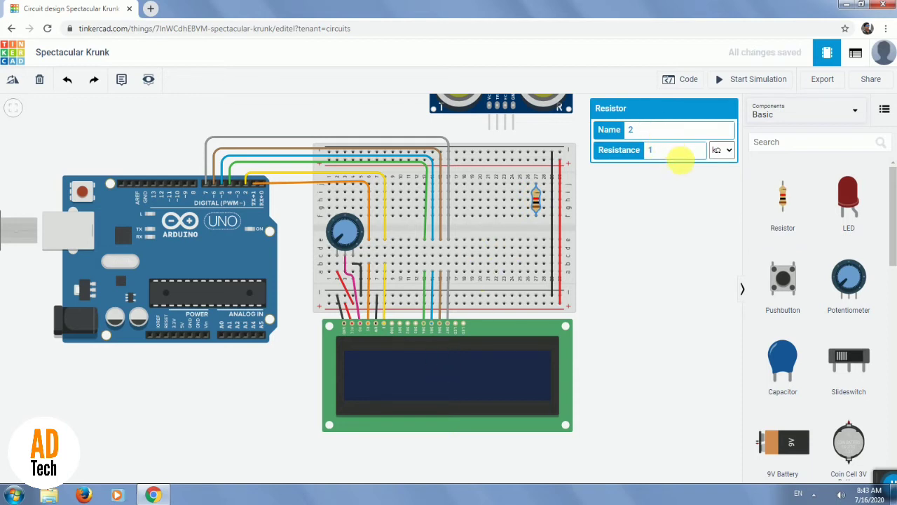
pyautogui.write('220')
pyautogui.click(722, 150)
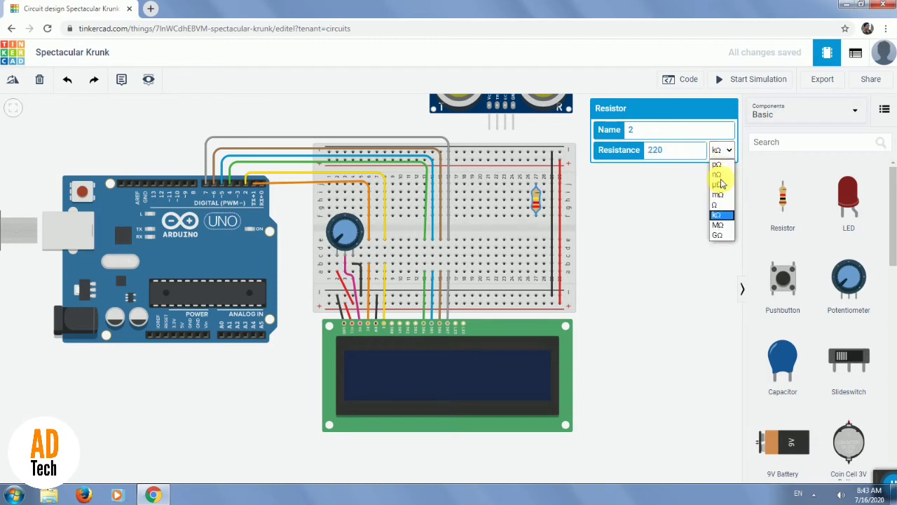
pyautogui.click(718, 205)
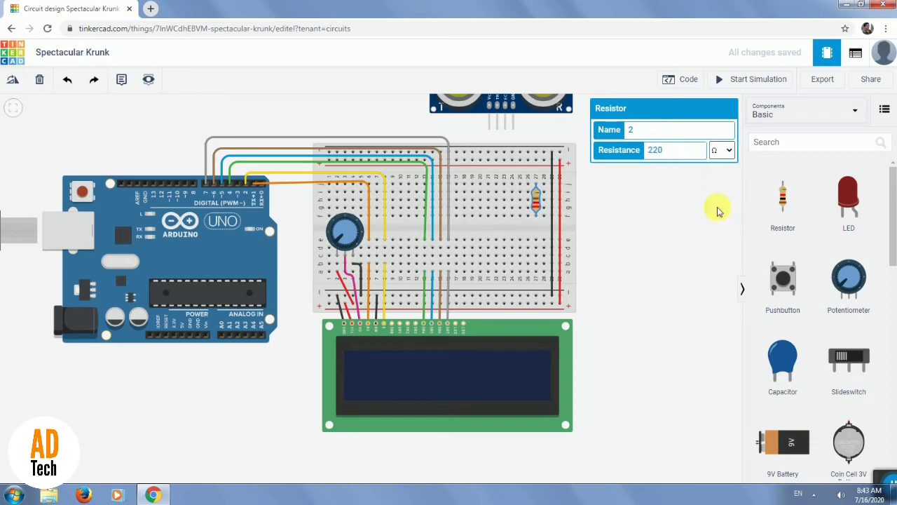
pyautogui.moveTo(535, 205); pyautogui.dragTo(456, 185)
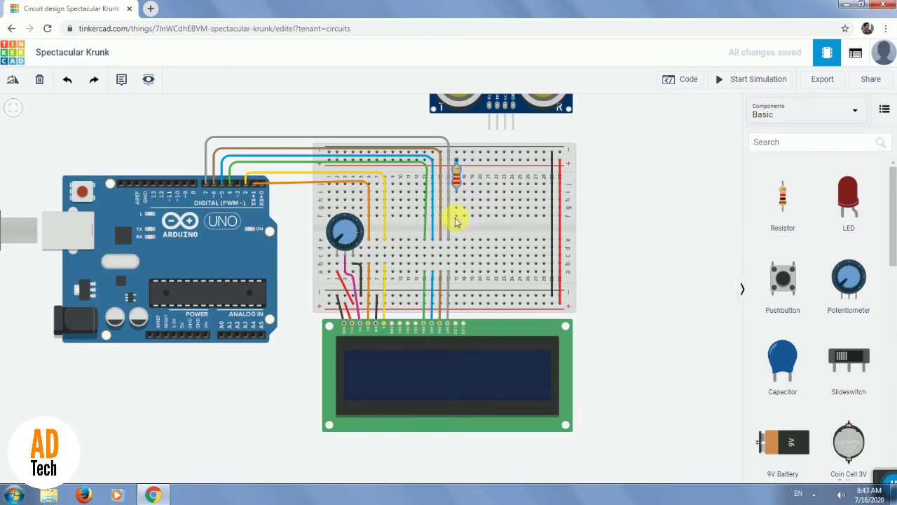
pyautogui.click(457, 216)
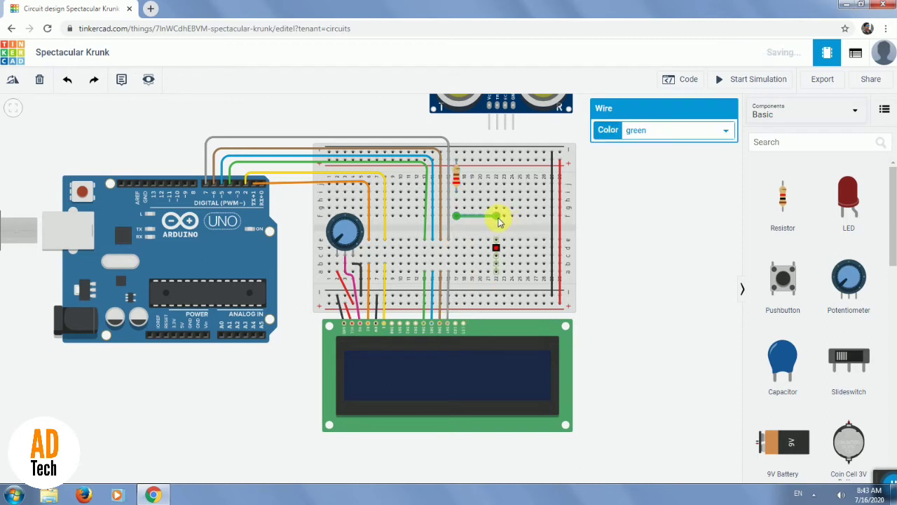
pyautogui.press('Escape')
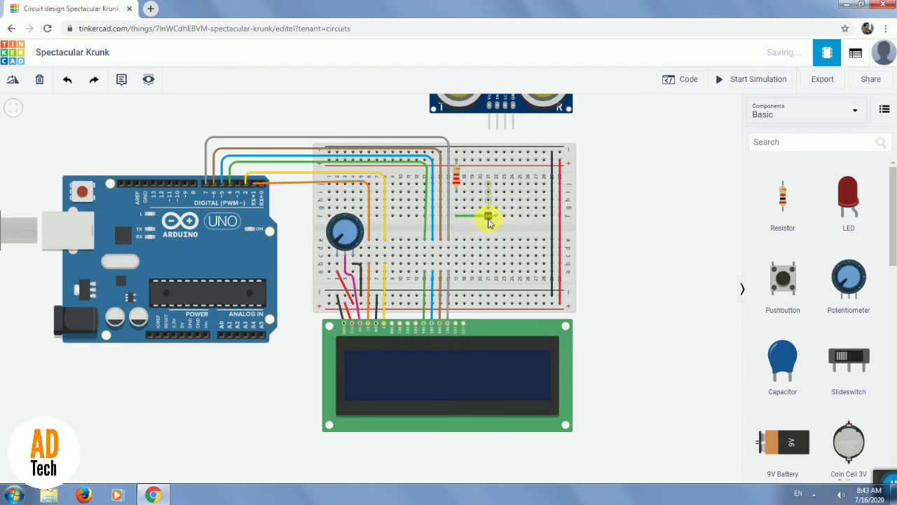
pyautogui.hotkey('ctrl', 'z')
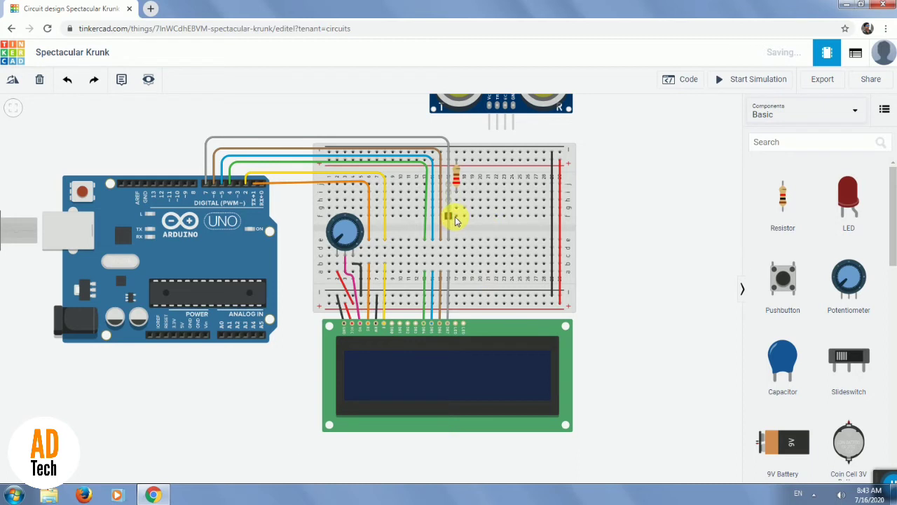
# Bridge the breadboard's center gap in column 17 with a wire from f17 to e17 and color it white.
pyautogui.click(456, 217)
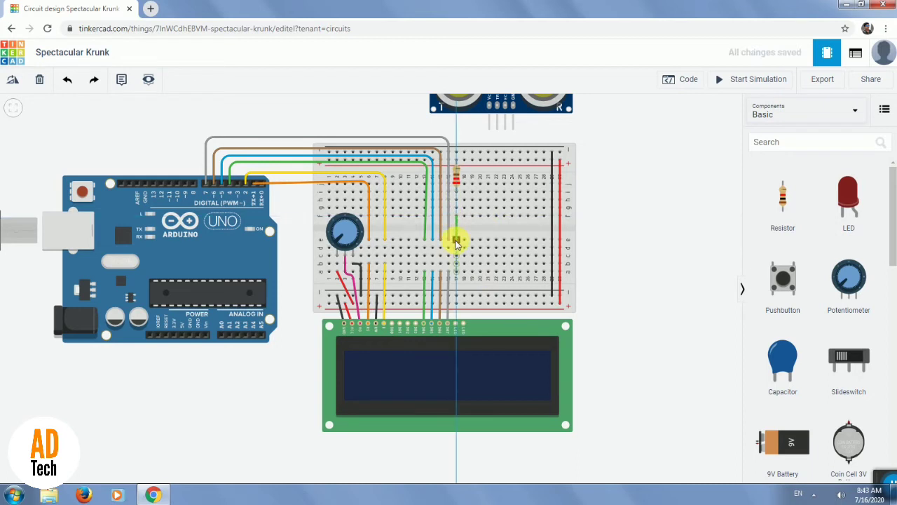
pyautogui.click(457, 242)
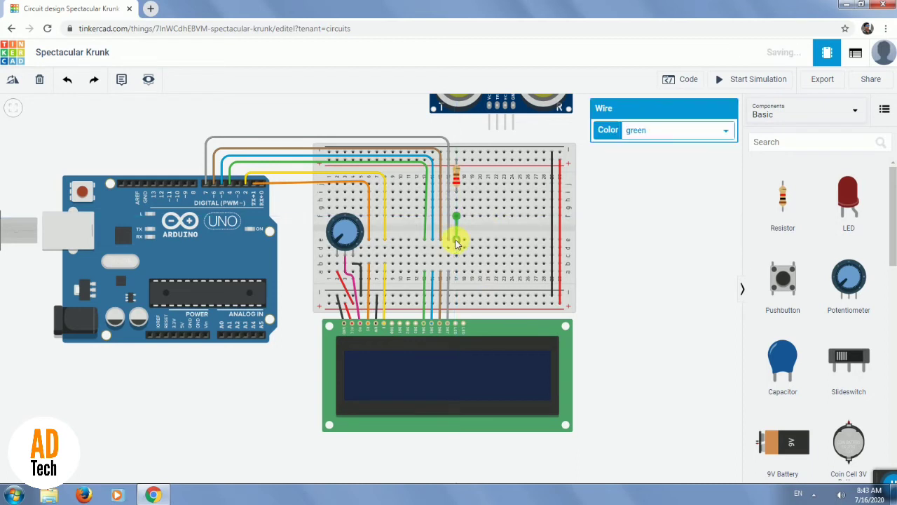
pyautogui.click(680, 130)
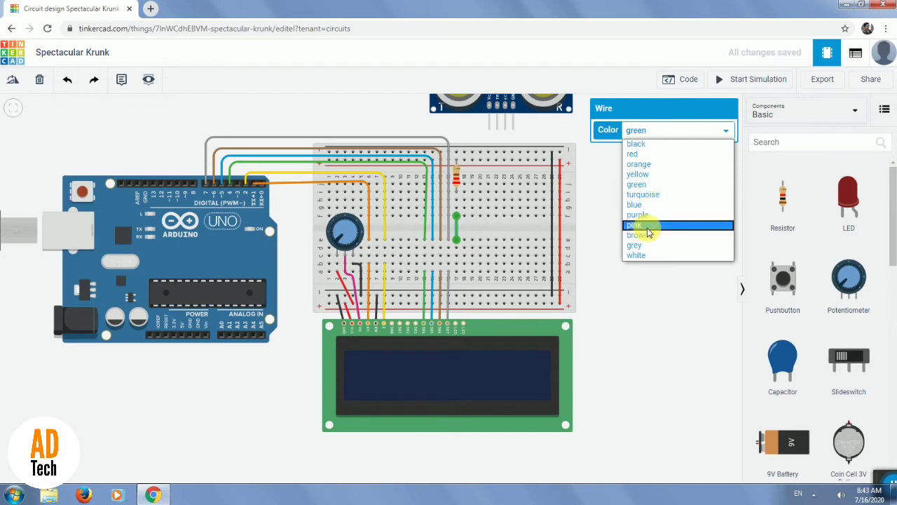
pyautogui.click(643, 256)
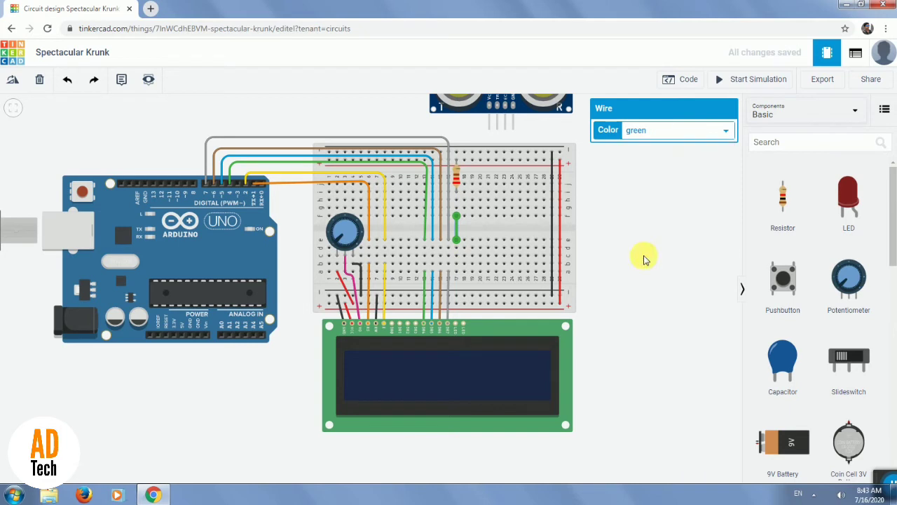
# Wire the LCD's LED Anode pin to breadboard hole a17 and color the wire white.
pyautogui.click(456, 327)
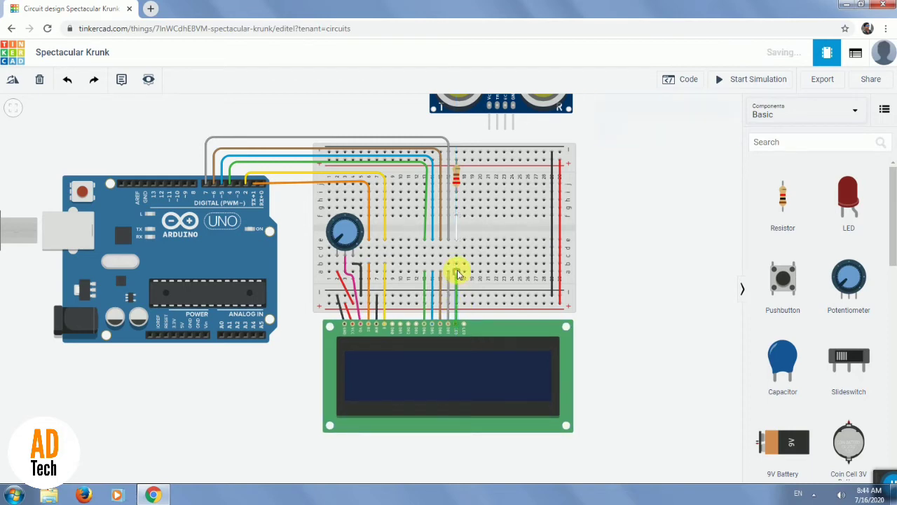
pyautogui.click(457, 272)
pyautogui.click(685, 132)
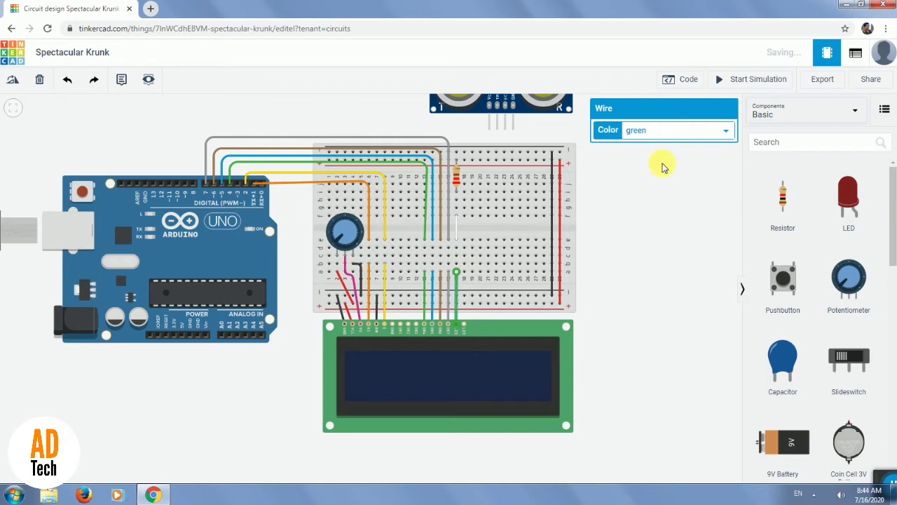
pyautogui.click(637, 256)
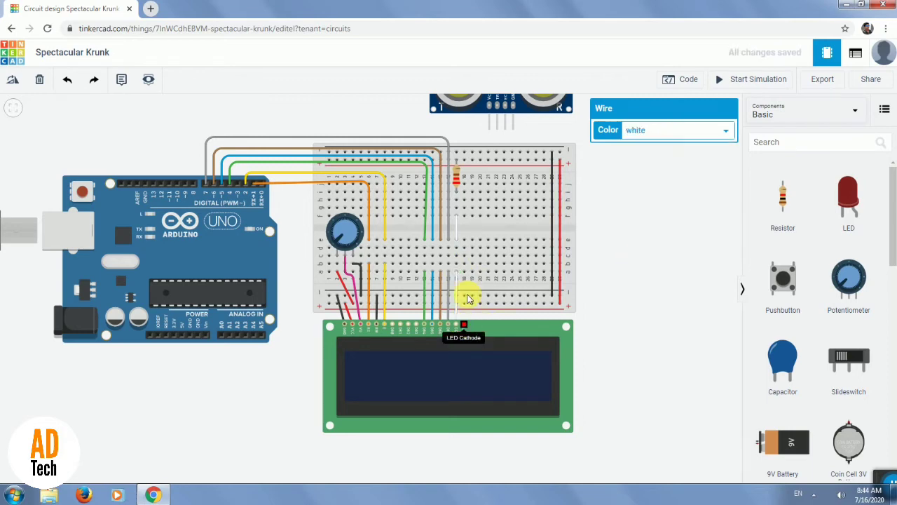
# Wire the LCD's LED Cathode pin to the breadboard's lower negative rail and color the wire black.
pyautogui.click(463, 326)
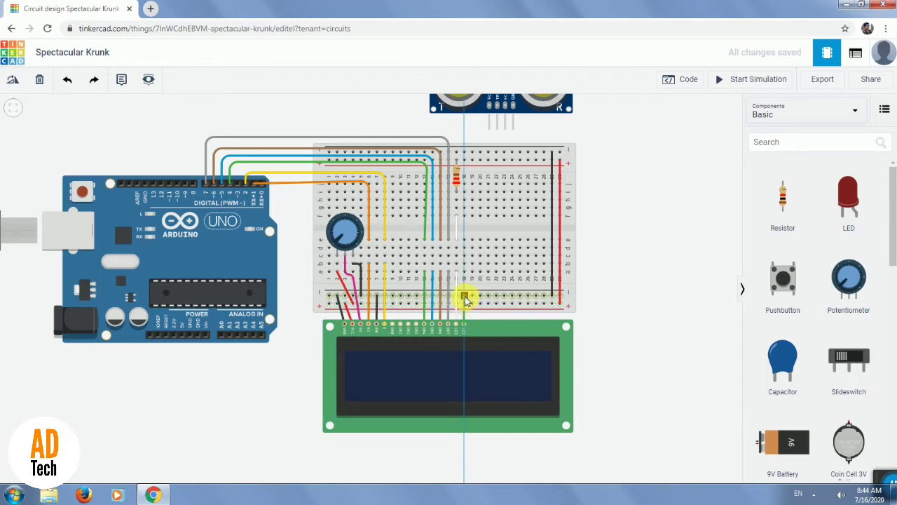
pyautogui.click(465, 297)
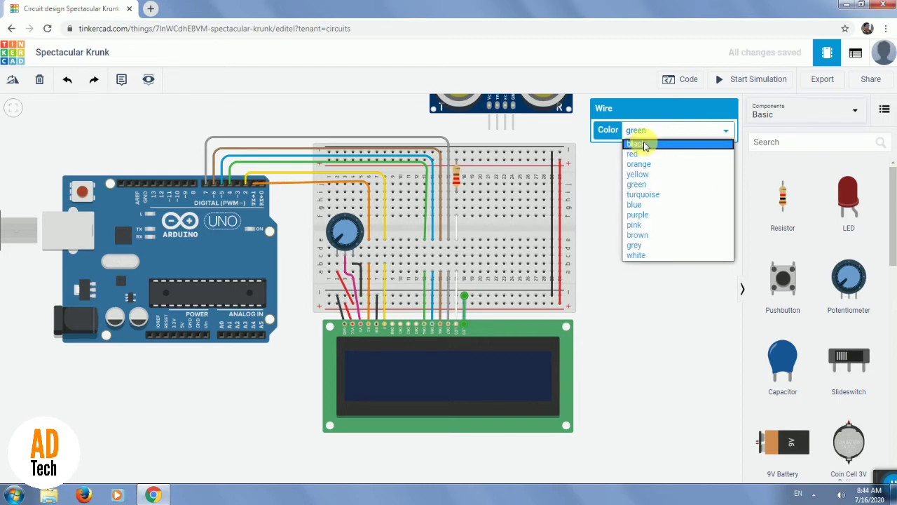
pyautogui.click(645, 146)
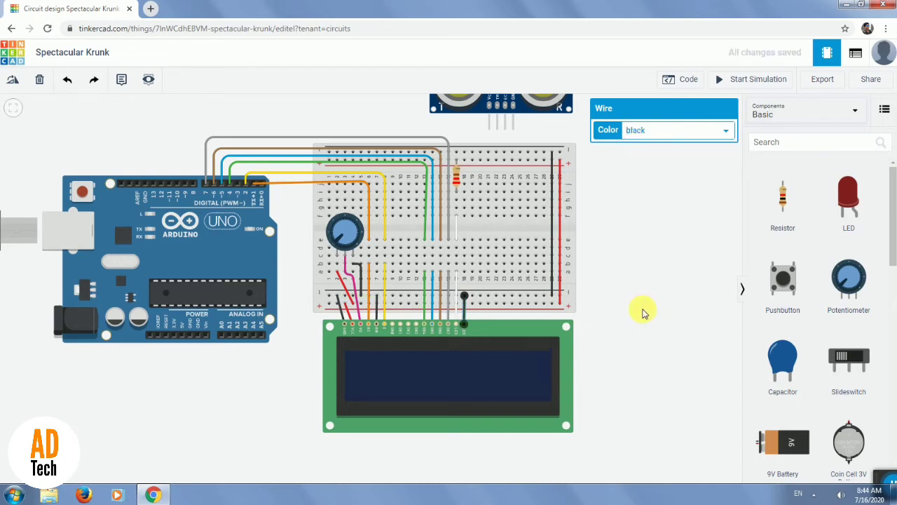
pyautogui.click(626, 309)
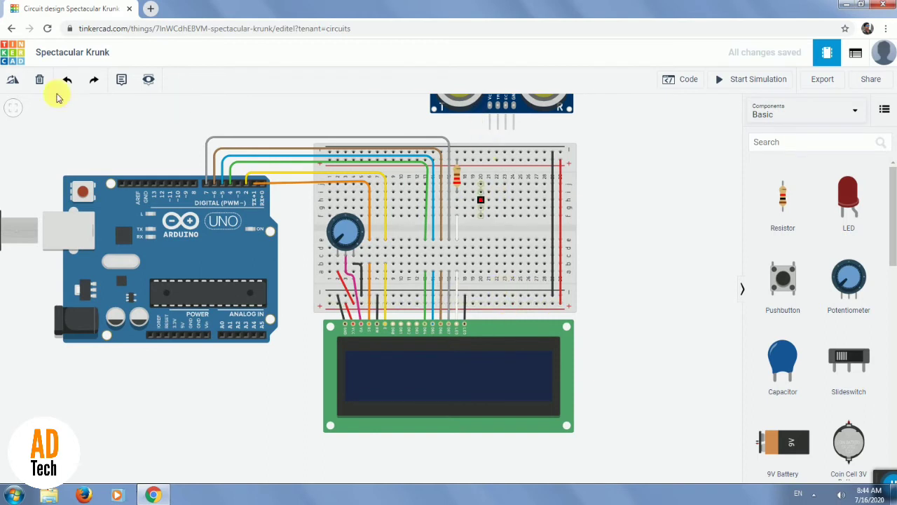
# Move the ultrasonic sensor above the Arduino and wire its Power pin to the breadboard's upper positive rail.
pyautogui.click(14, 109)
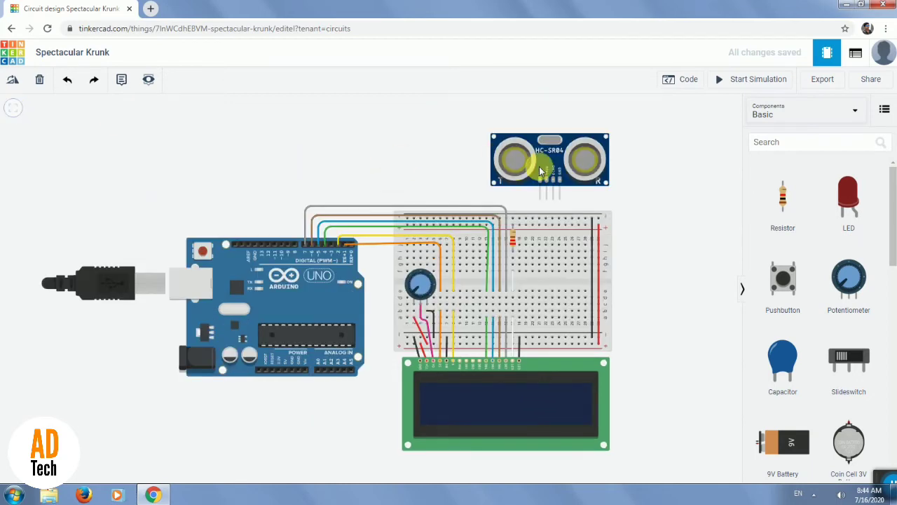
pyautogui.moveTo(547, 165); pyautogui.dragTo(274, 138)
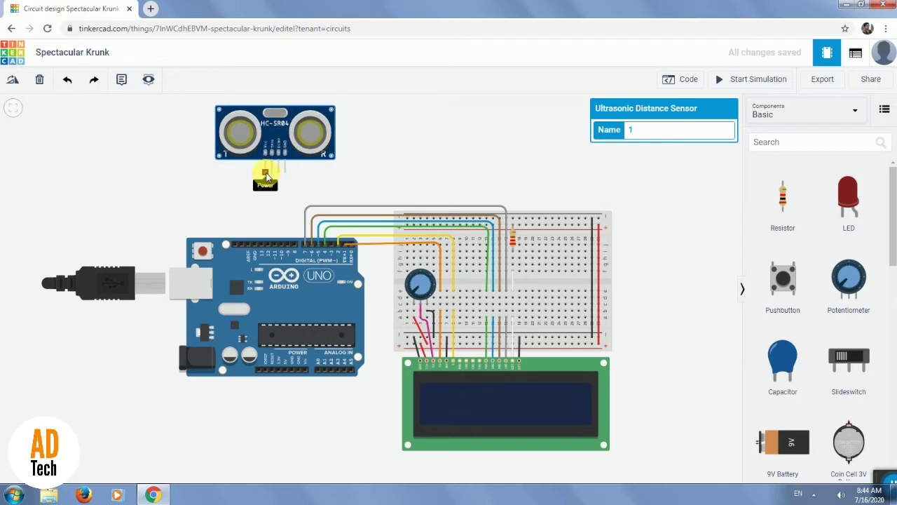
pyautogui.click(267, 175)
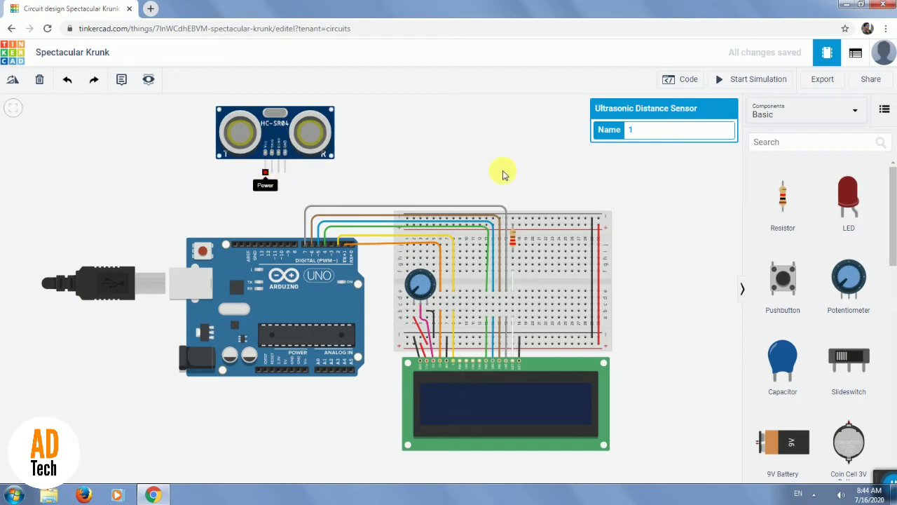
pyautogui.click(554, 217)
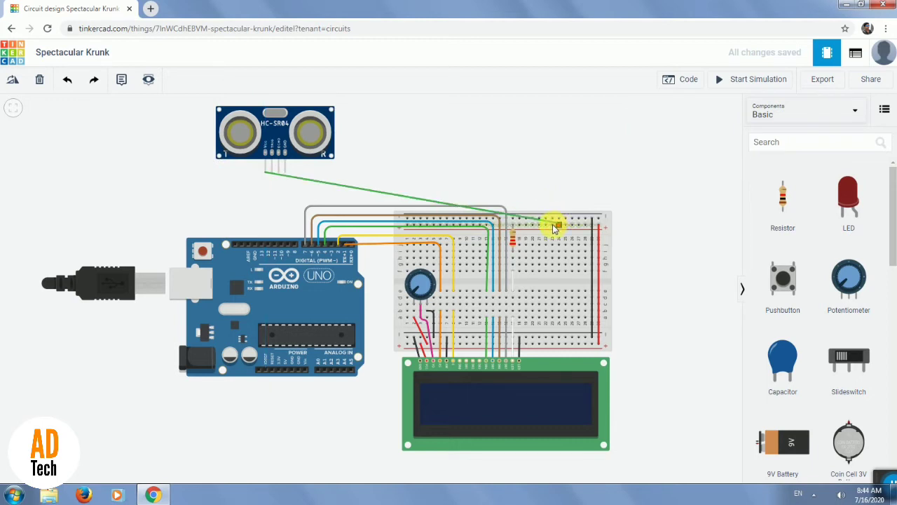
pyautogui.click(554, 225)
pyautogui.click(554, 226)
# Reposition the ultrasonic sensor higher above the Arduino and color its power wire red.
pyautogui.moveTo(278, 113); pyautogui.dragTo(9, 107)
pyautogui.moveTo(82, 110); pyautogui.dragTo(357, 133)
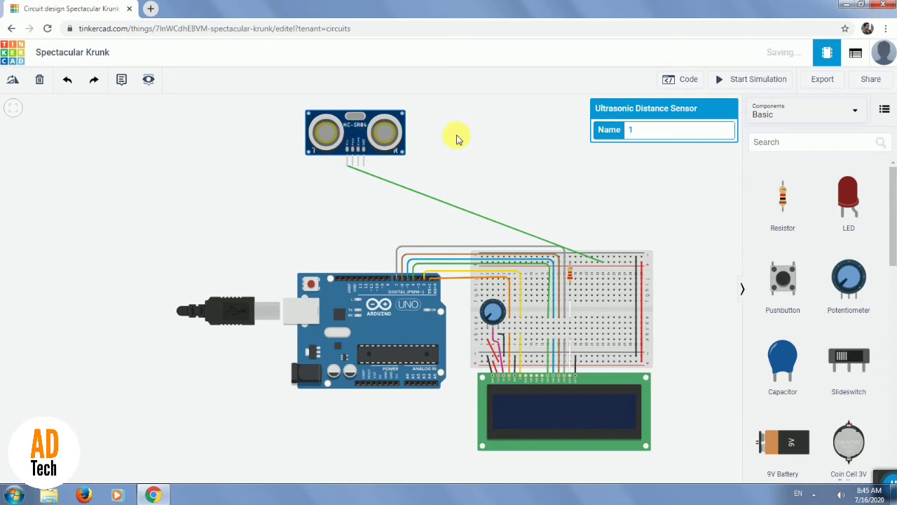
pyautogui.click(497, 225)
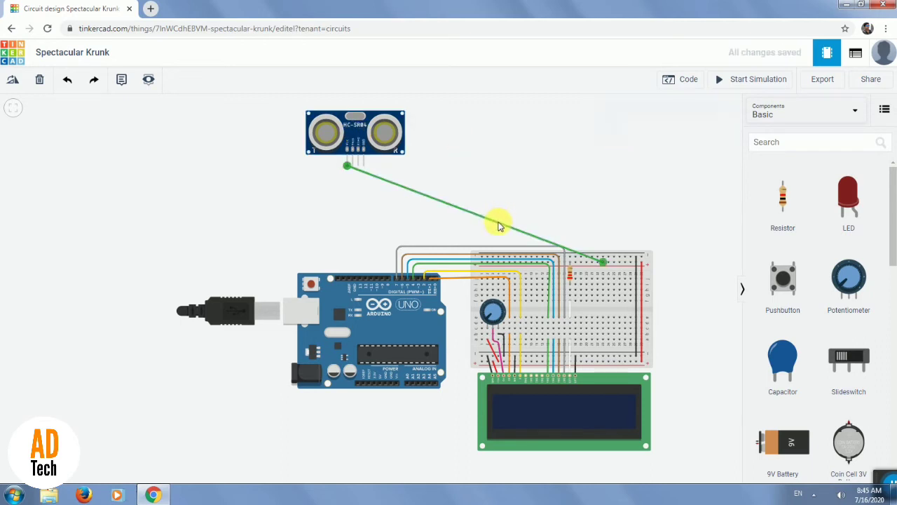
pyautogui.click(675, 133)
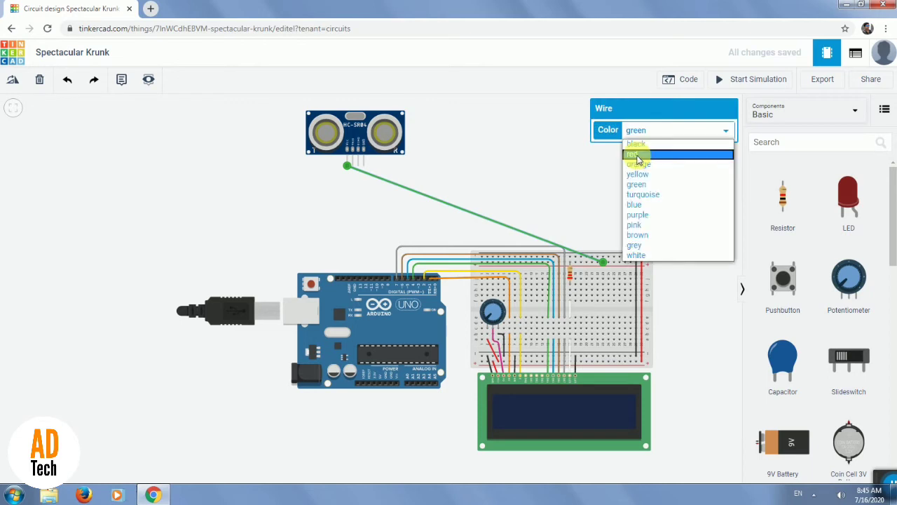
pyautogui.click(633, 154)
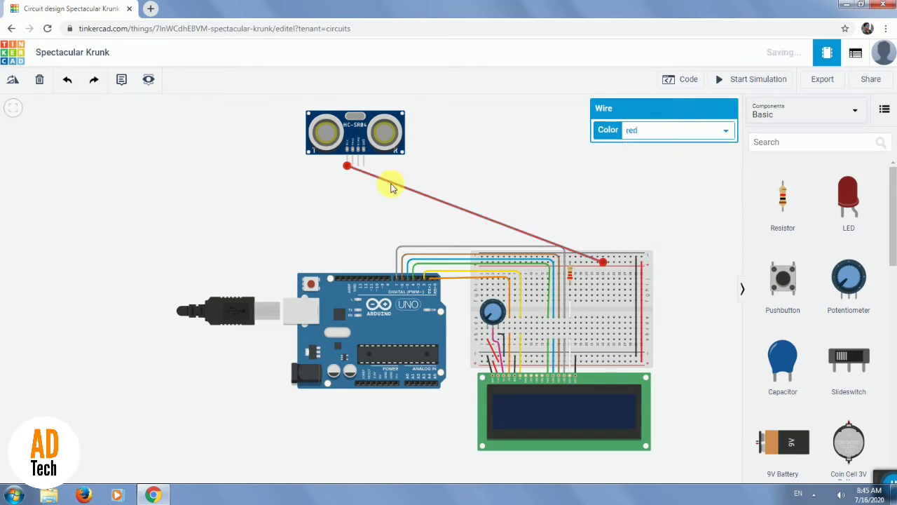
# Bend the red wire squarely, straight down from the sensor, across above the Arduino wires, and down to the positive rail.
pyautogui.click(391, 184)
pyautogui.moveTo(391, 183); pyautogui.dragTo(348, 204)
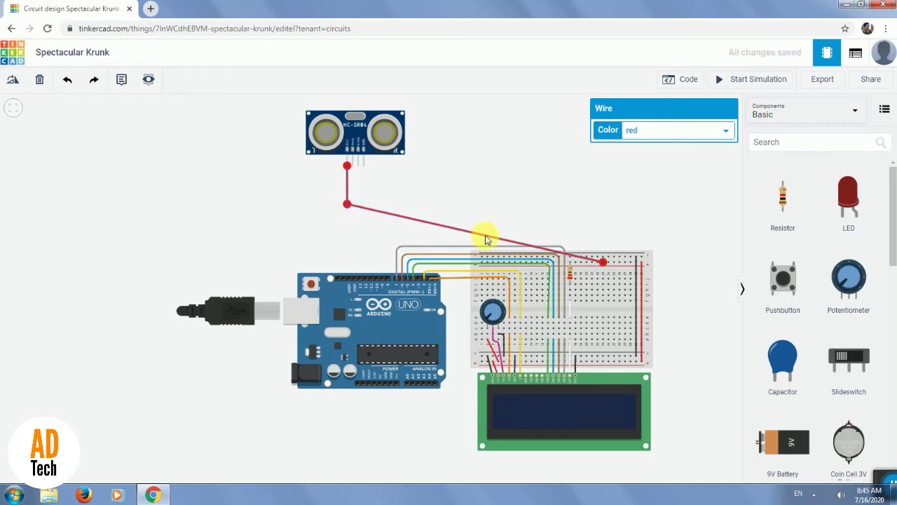
pyautogui.moveTo(486, 239); pyautogui.dragTo(607, 209)
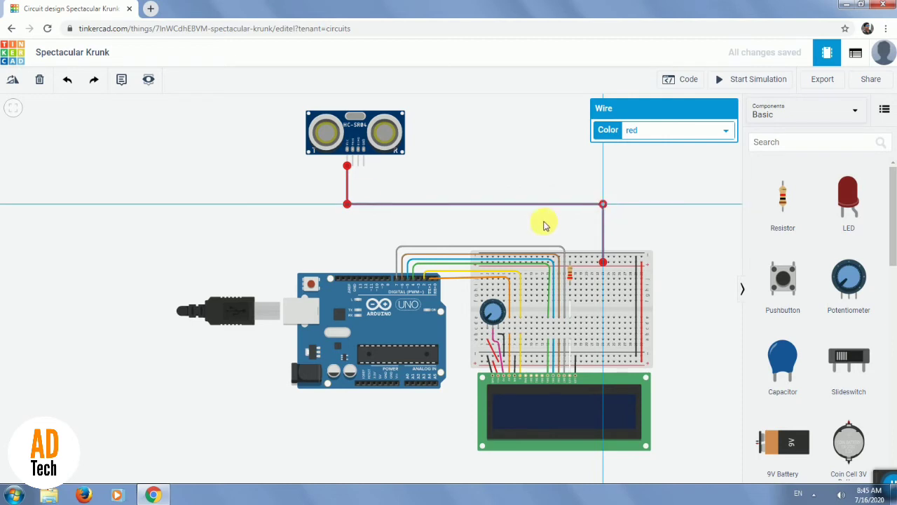
pyautogui.click(361, 193)
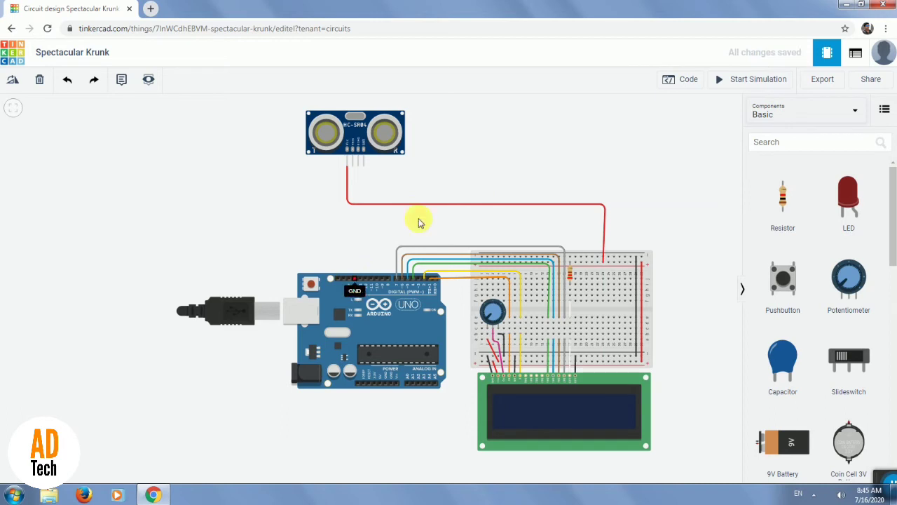
# Wire the ultrasonic sensor's GND pin to the breadboard's upper negative rail and color the wire black.
pyautogui.click(364, 169)
pyautogui.click(622, 259)
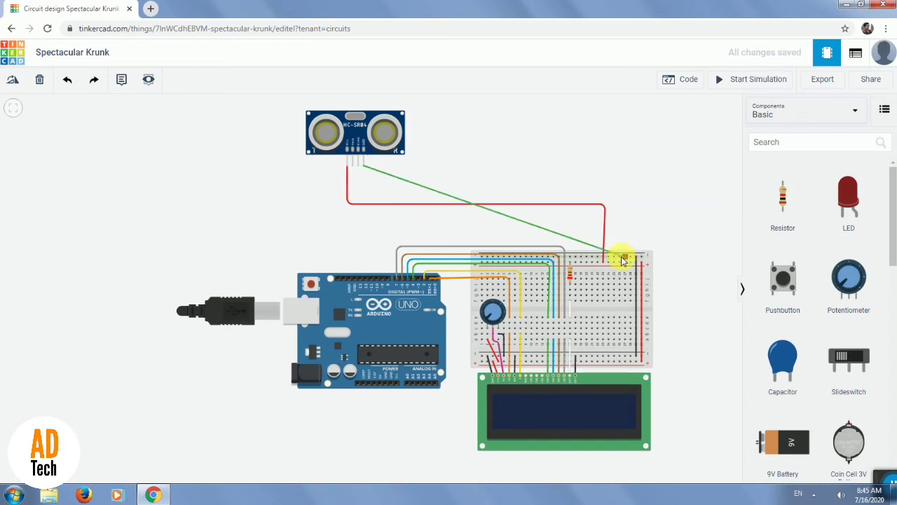
pyautogui.click(621, 258)
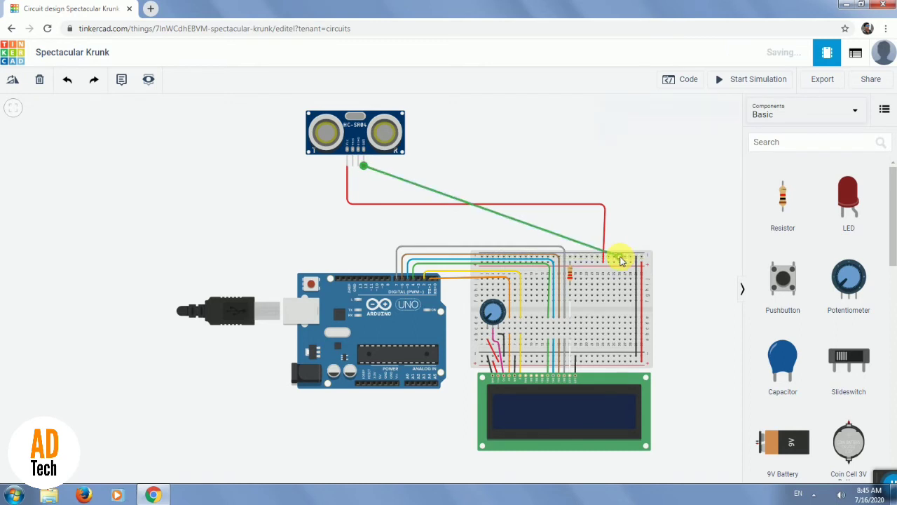
pyautogui.click(706, 129)
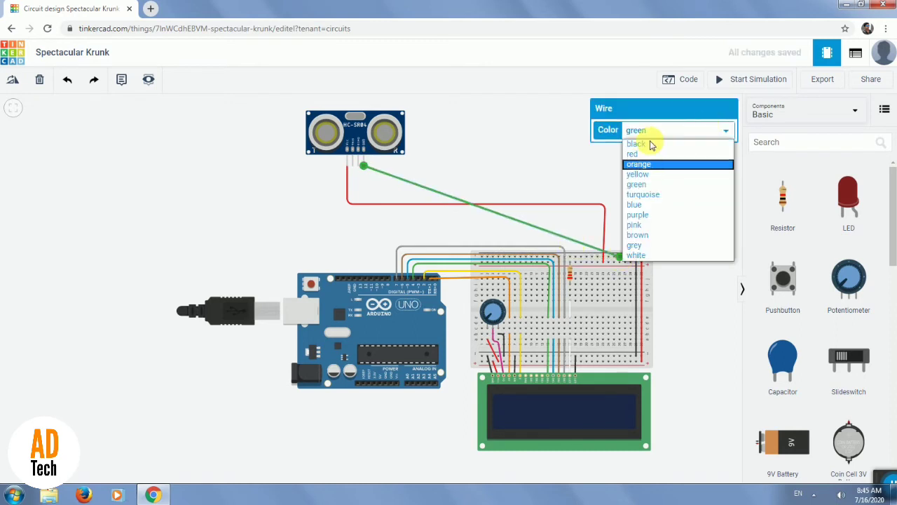
pyautogui.click(652, 144)
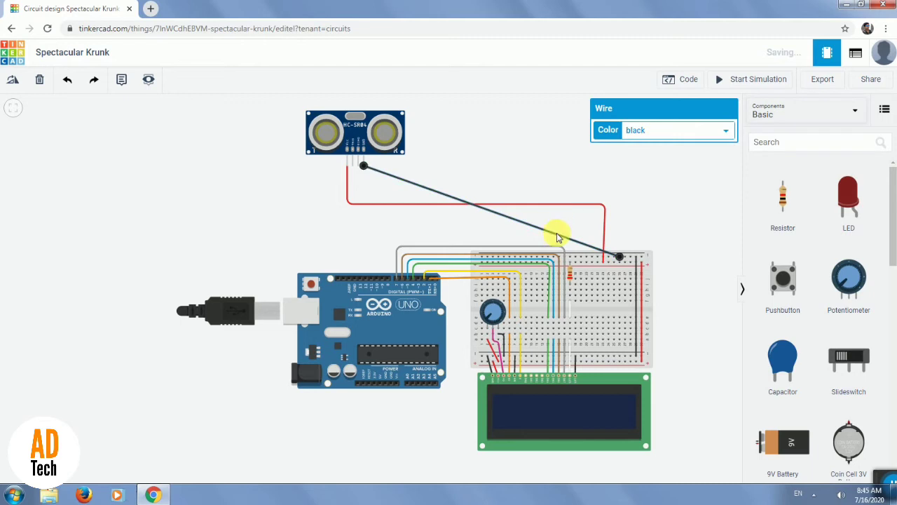
# Route the sensor's black ground wire with square bends so that it runs horizontally just above the red wire.
pyautogui.click(557, 233)
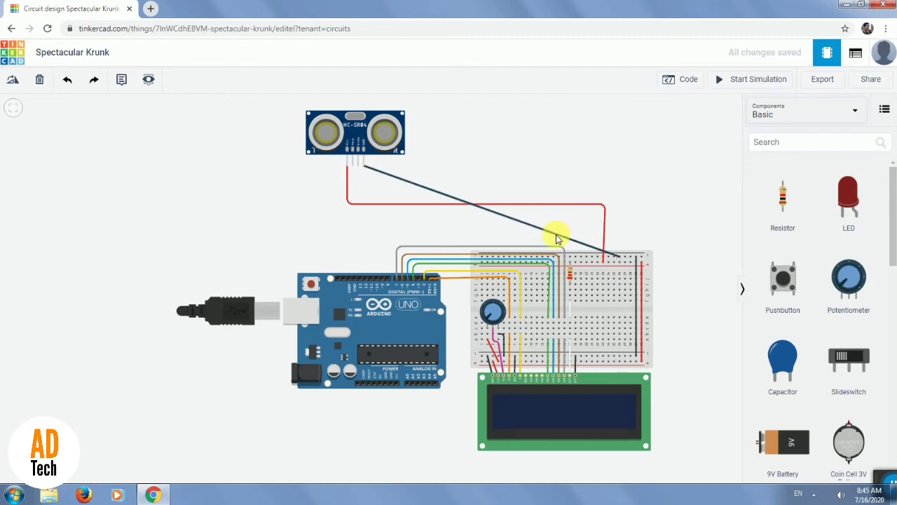
pyautogui.click(557, 234)
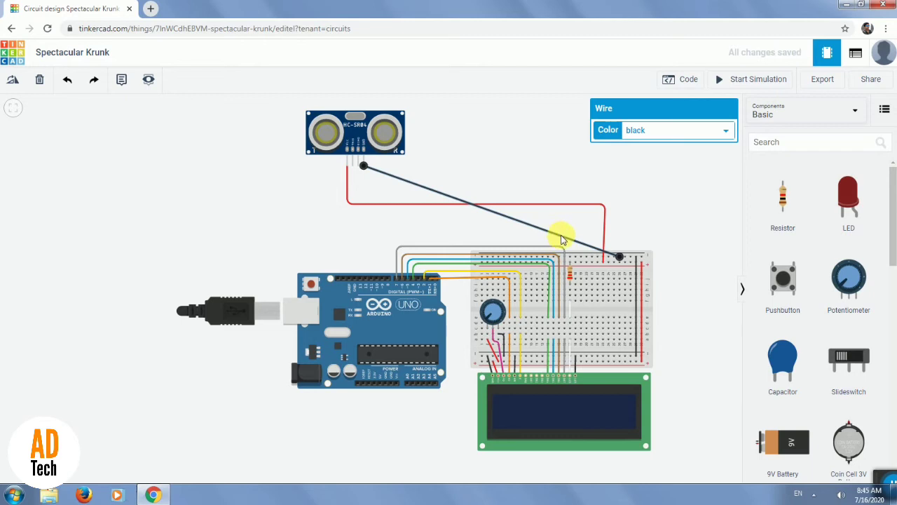
pyautogui.moveTo(561, 235); pyautogui.dragTo(619, 190)
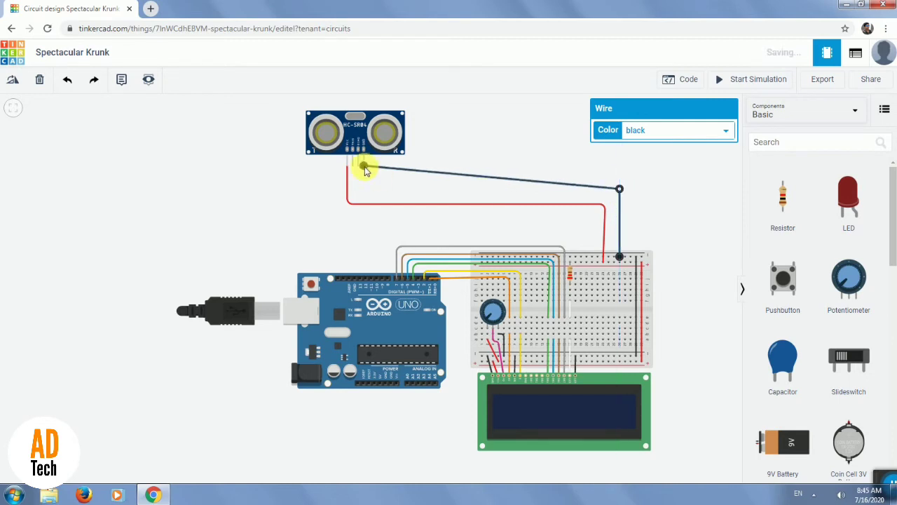
pyautogui.click(417, 172)
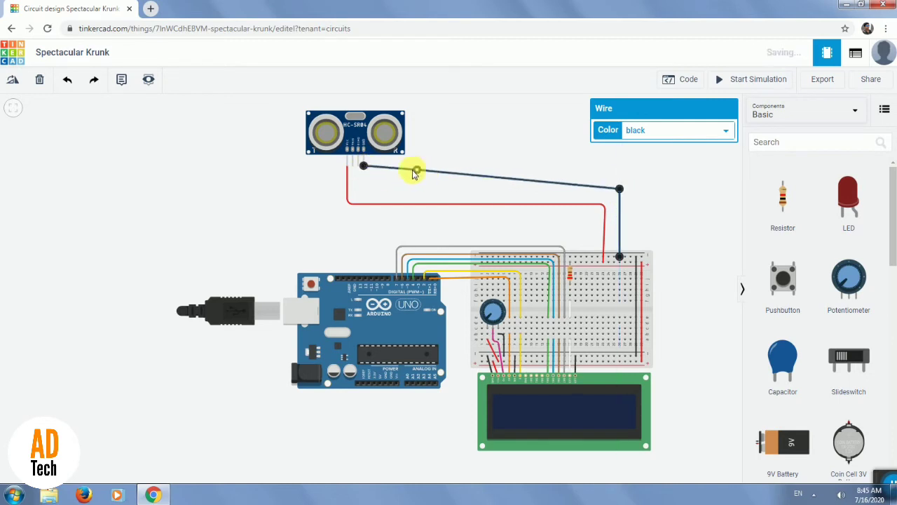
pyautogui.moveTo(371, 196); pyautogui.dragTo(363, 189)
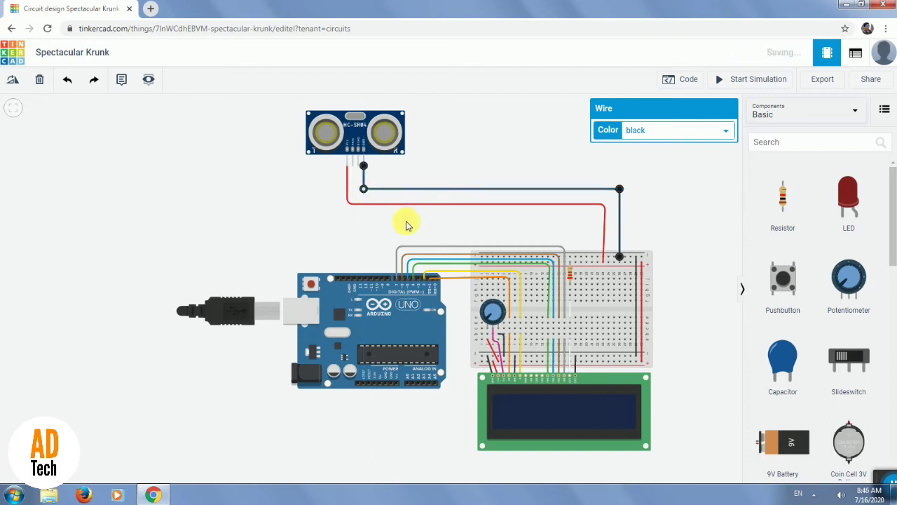
pyautogui.click(396, 215)
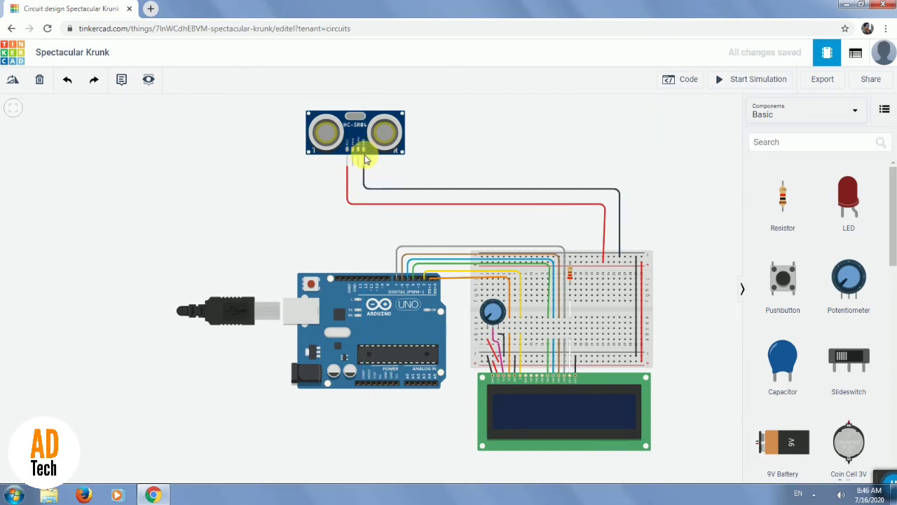
# Check the sensor pin assignments in the Arduino code and wire the ultrasonic sensor's Trig pin to Arduino pin D9.
pyautogui.scroll(1, 361, 162)
pyautogui.scroll(1, 352, 166)
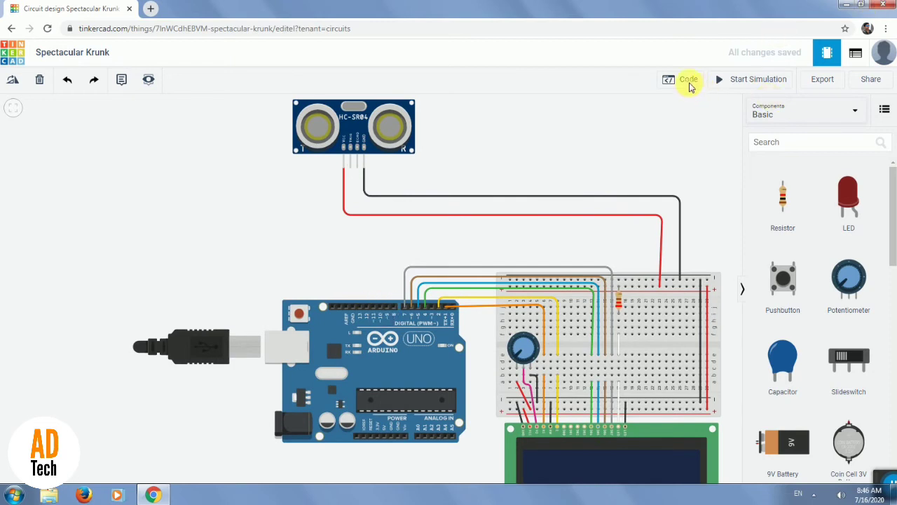
pyautogui.click(691, 82)
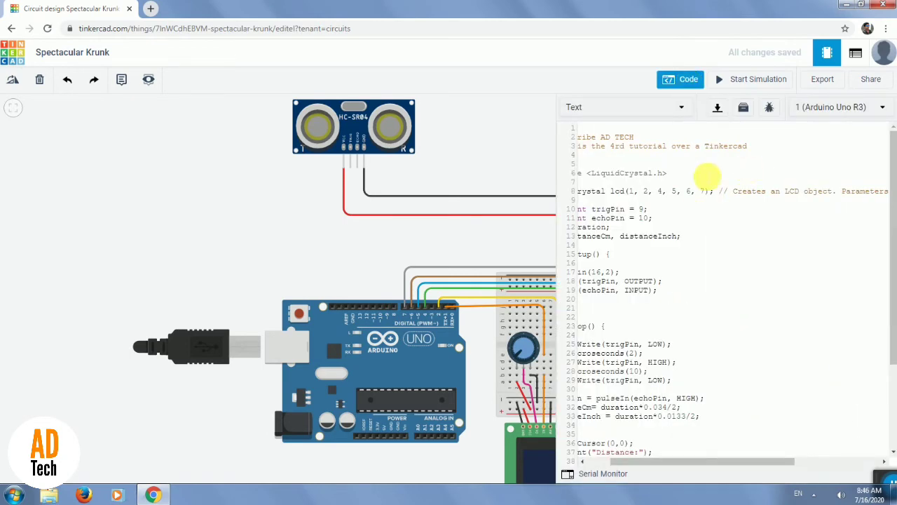
pyautogui.scroll(-5, 771, 336)
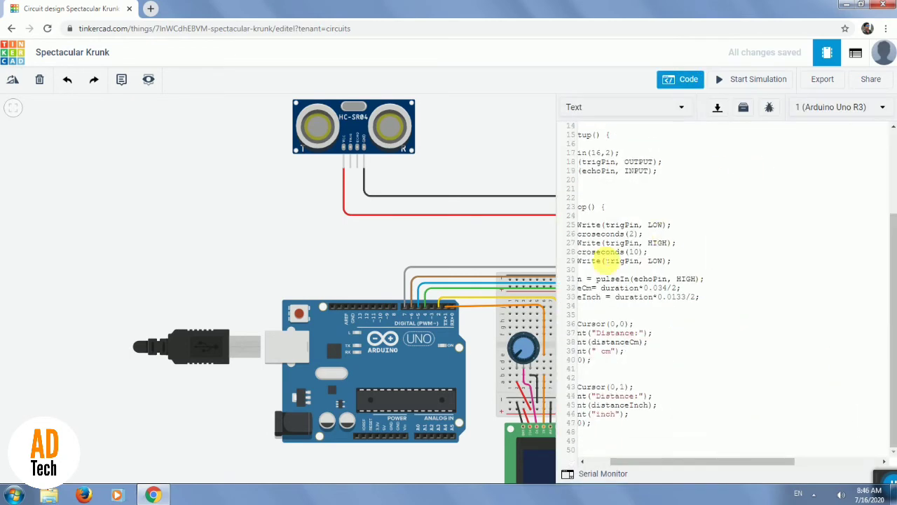
pyautogui.scroll(5, 685, 208)
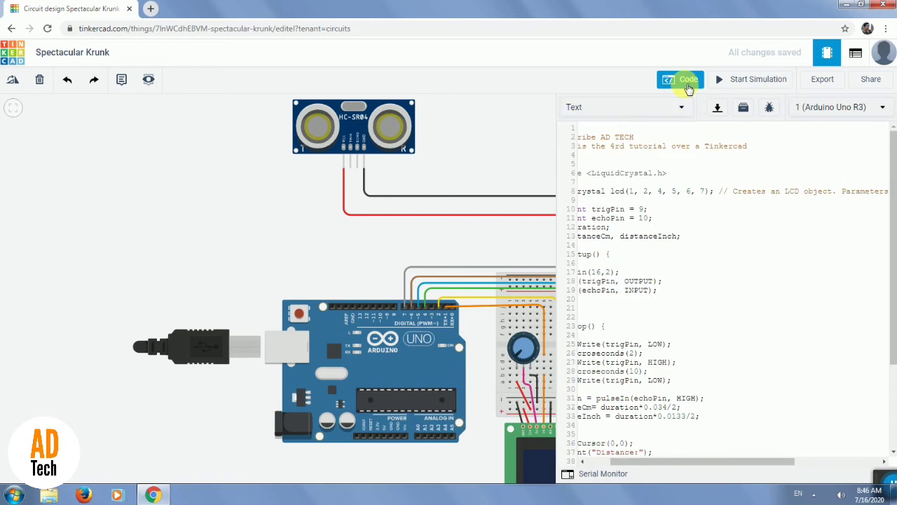
pyautogui.click(687, 81)
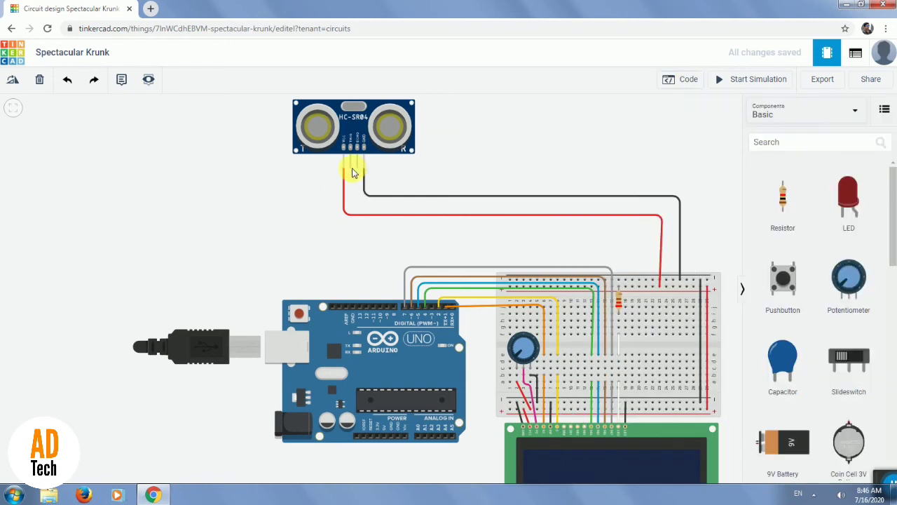
pyautogui.click(350, 169)
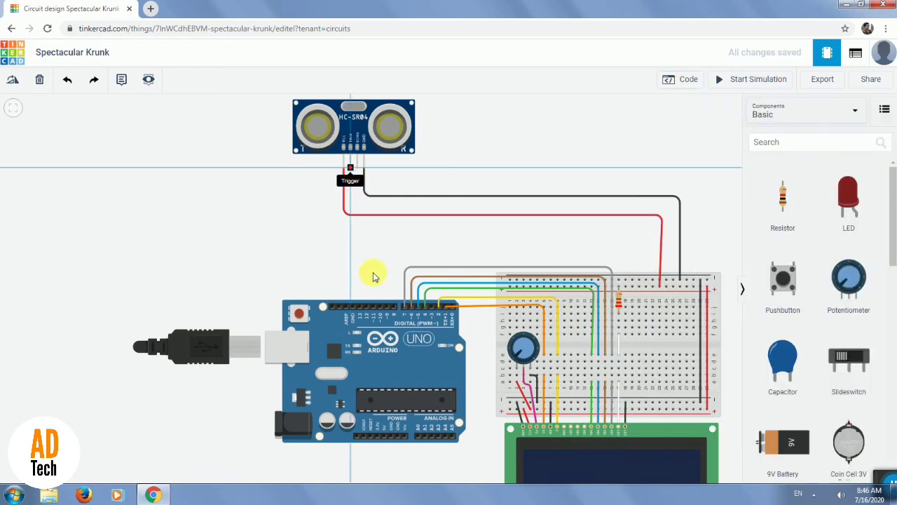
pyautogui.click(386, 308)
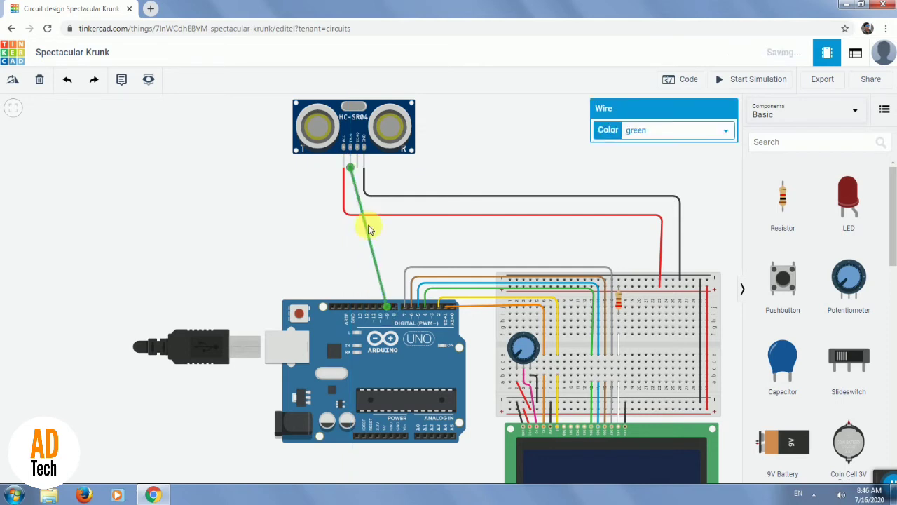
# Bend the Trig wire squarely between the sensor and the Arduino and color it turquoise.
pyautogui.moveTo(360, 209); pyautogui.dragTo(383, 247)
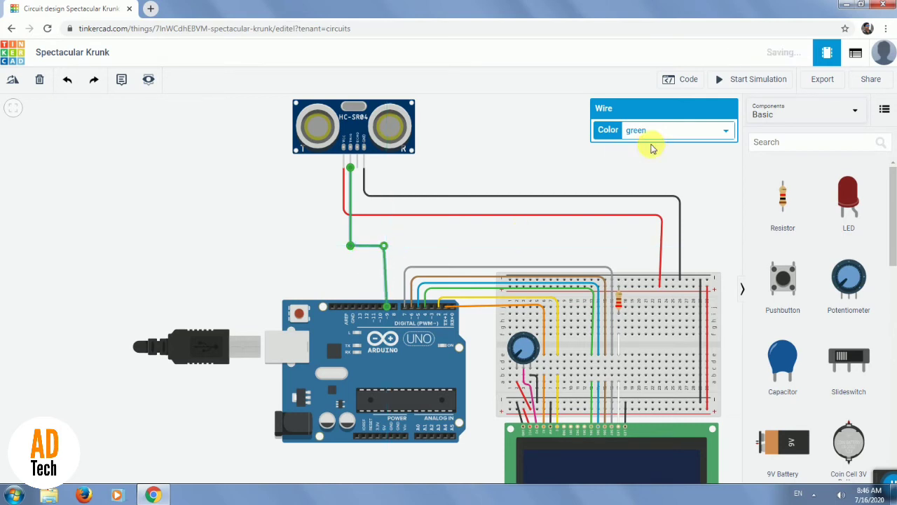
pyautogui.click(677, 136)
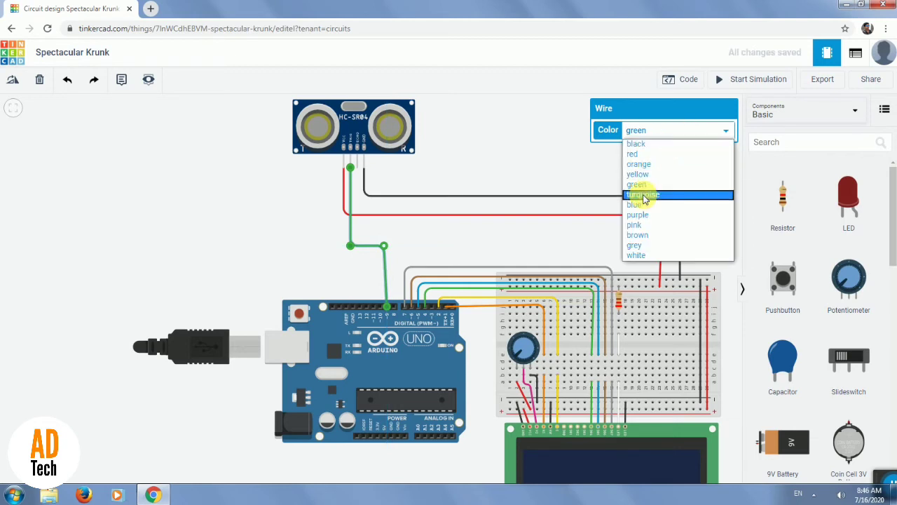
pyautogui.click(645, 199)
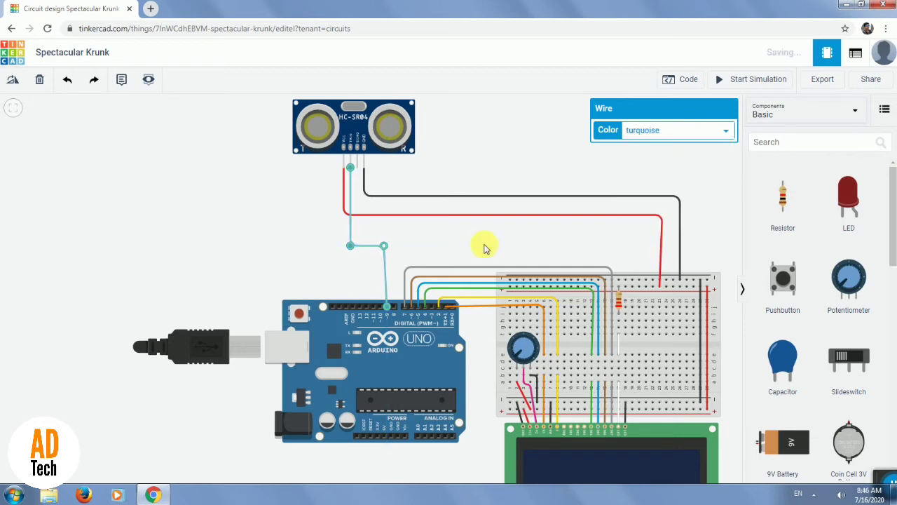
# Wire the sensor's Echo pin to Arduino pin D10 and bend the wire squarely, running horizontally just below the turquoise wire's bend.
pyautogui.click(358, 171)
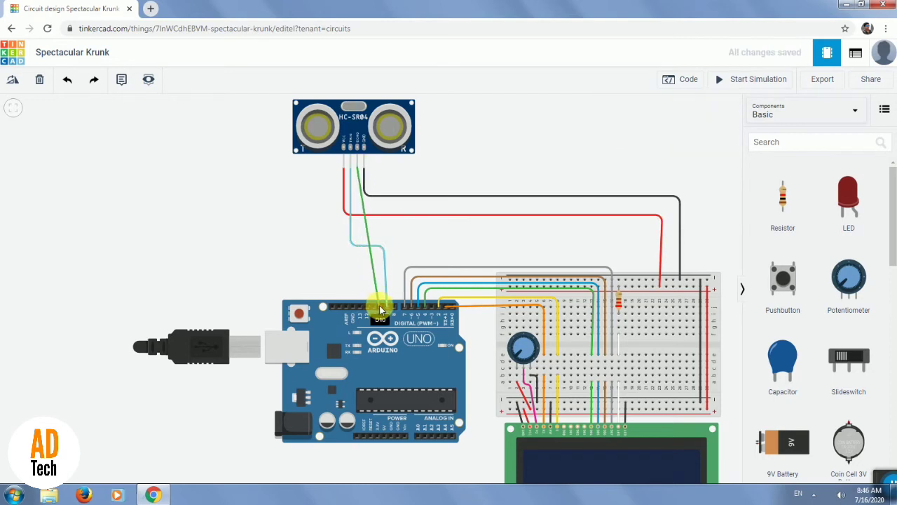
pyautogui.click(381, 308)
pyautogui.click(368, 238)
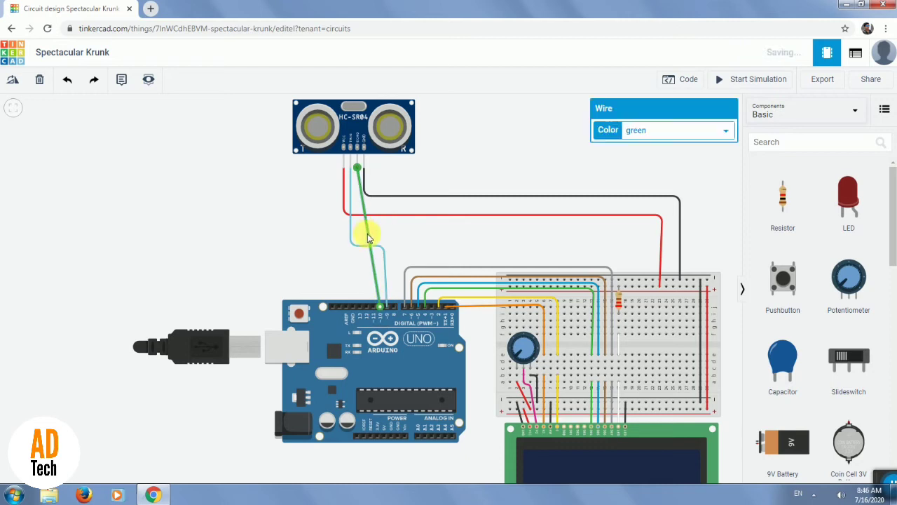
pyautogui.doubleClick(367, 234)
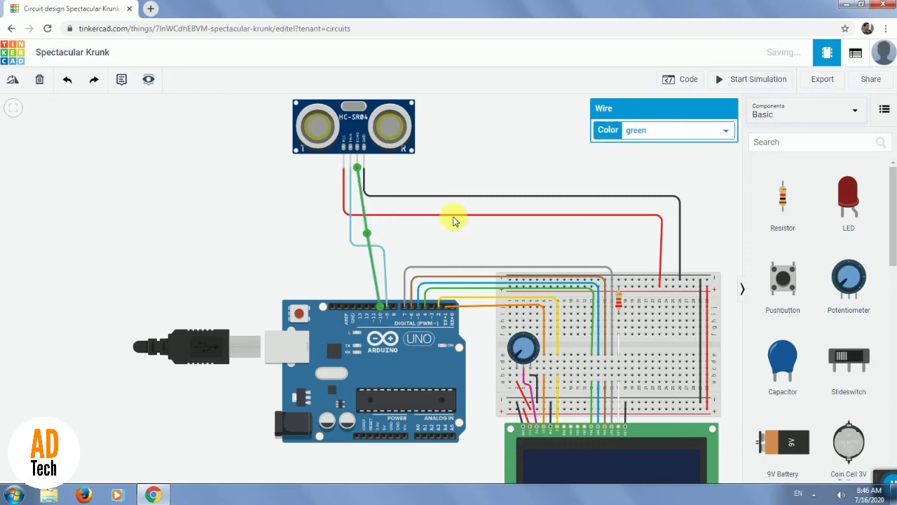
pyautogui.moveTo(367, 234); pyautogui.dragTo(370, 292)
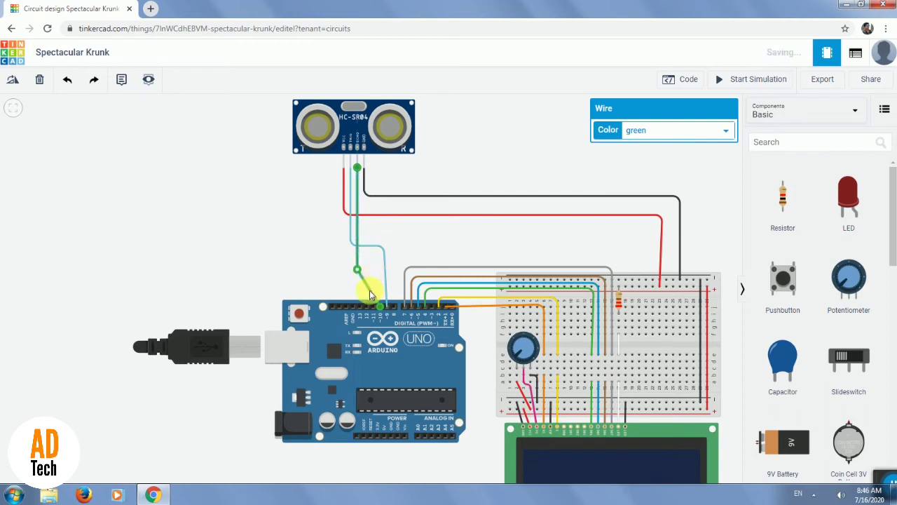
pyautogui.click(369, 290)
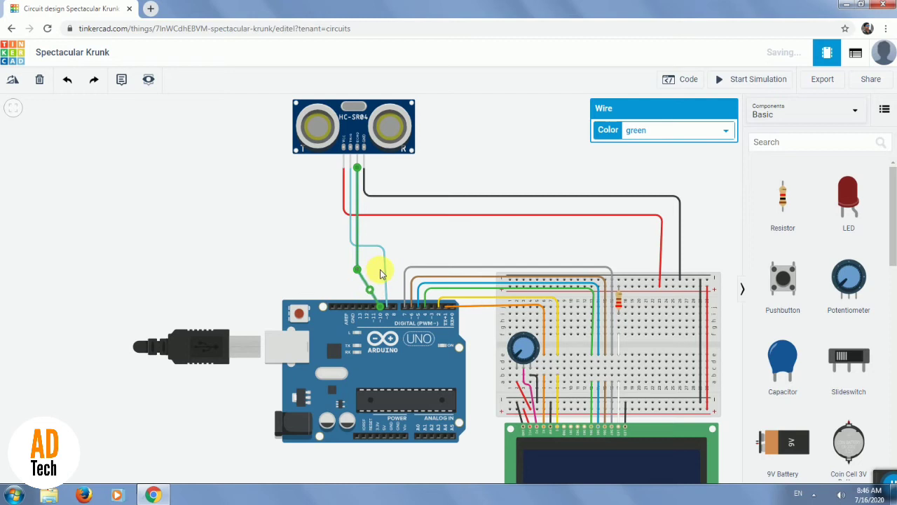
pyautogui.moveTo(369, 290); pyautogui.dragTo(381, 270)
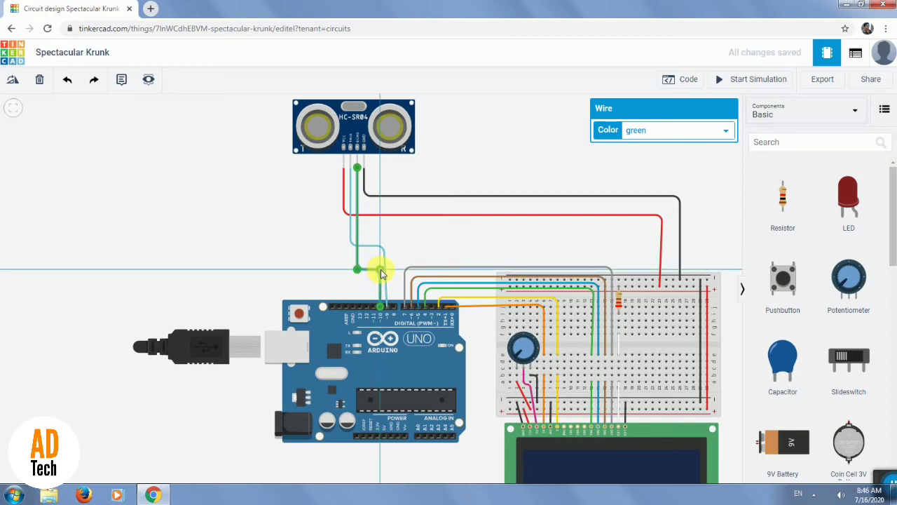
# Color the sensor's Echo wire pink, trying blue first, and deselect the wire.
pyautogui.click(665, 130)
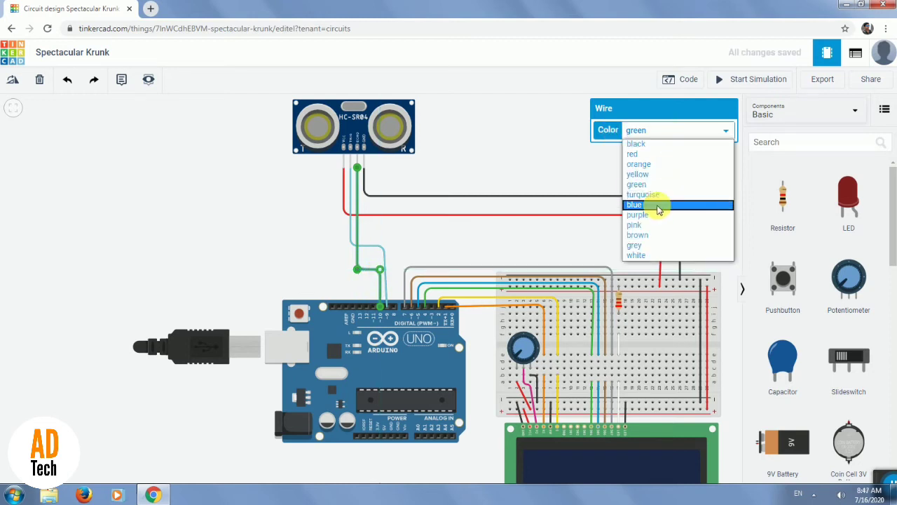
pyautogui.click(655, 203)
pyautogui.click(695, 131)
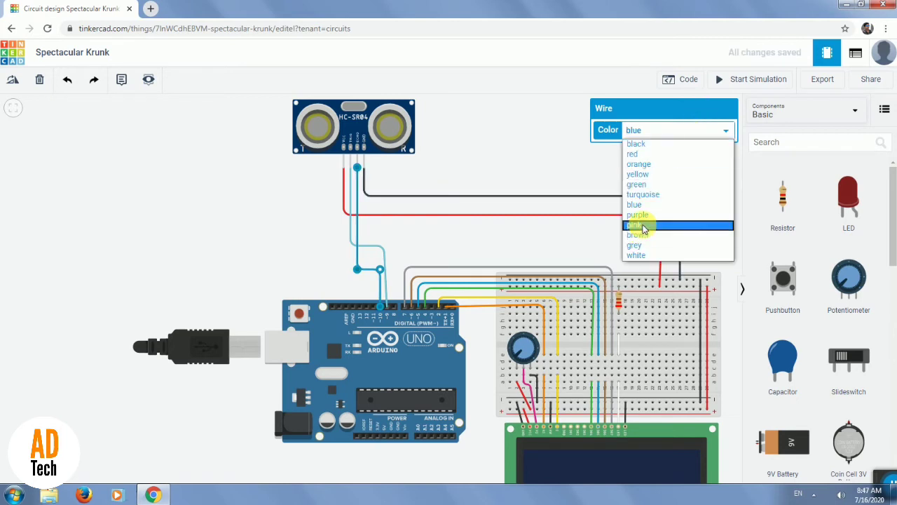
pyautogui.click(642, 224)
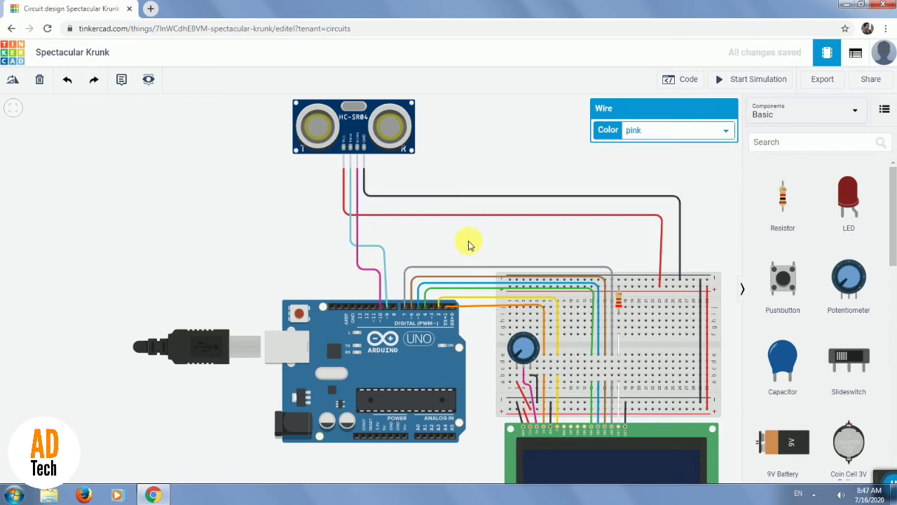
pyautogui.click(468, 241)
# Select the ultrasonic sensor and review the Arduino code's pin definitions, distance calculations and LCD output lines.
pyautogui.scroll(-2, 451, 341)
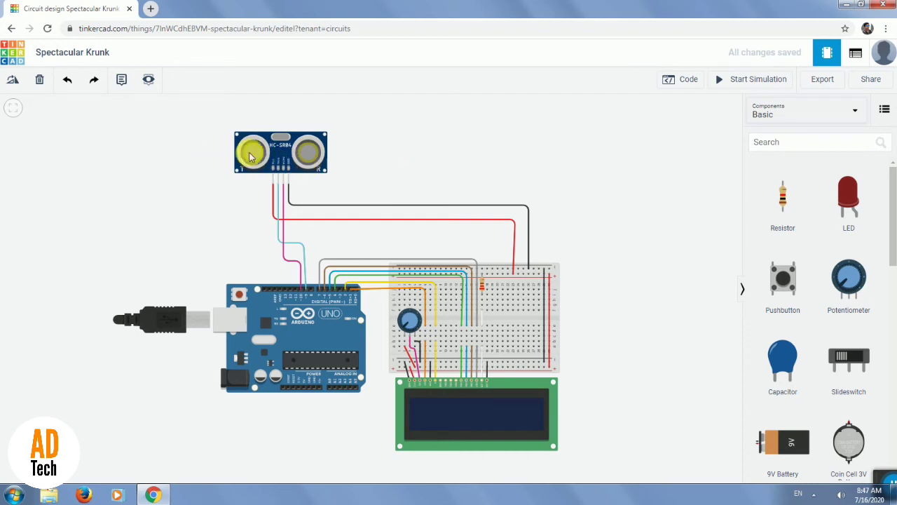
pyautogui.click(270, 157)
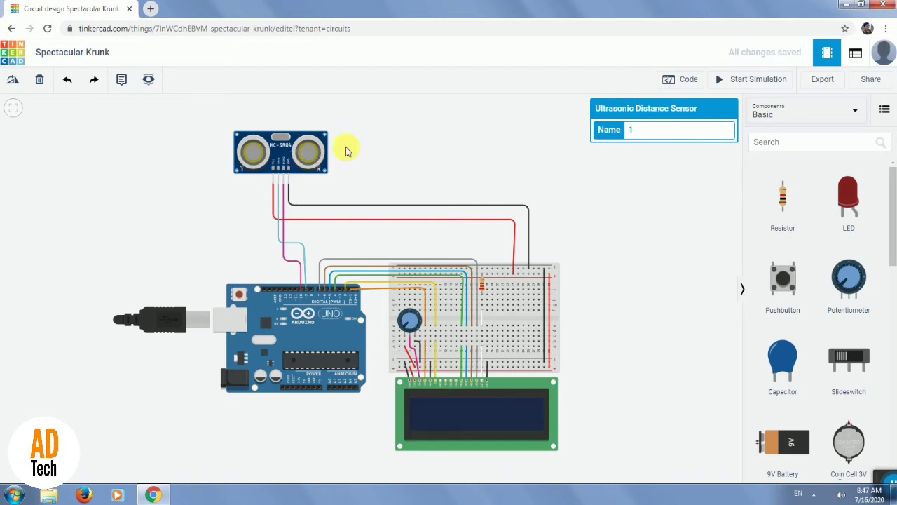
pyautogui.click(669, 80)
pyautogui.scroll(-2, 681, 417)
pyautogui.moveTo(656, 466); pyautogui.dragTo(635, 465)
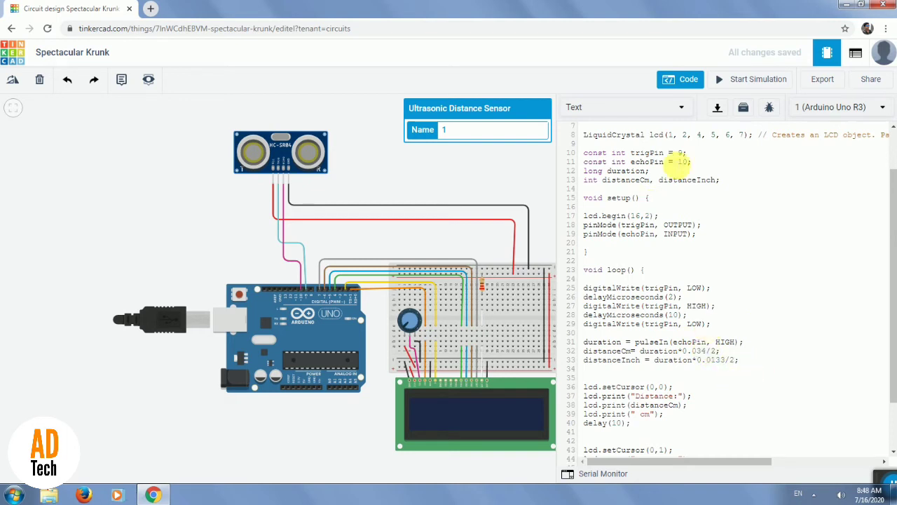
pyautogui.scroll(-2, 745, 352)
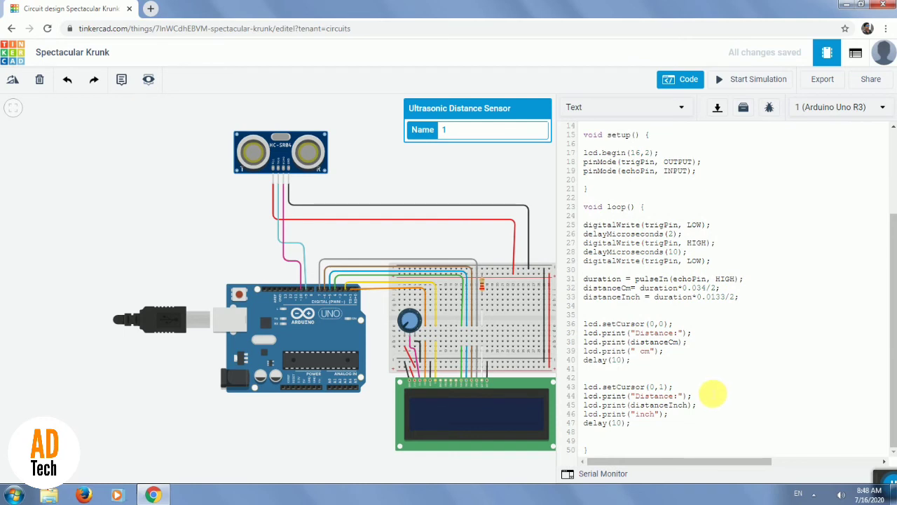
pyautogui.scroll(4, 691, 278)
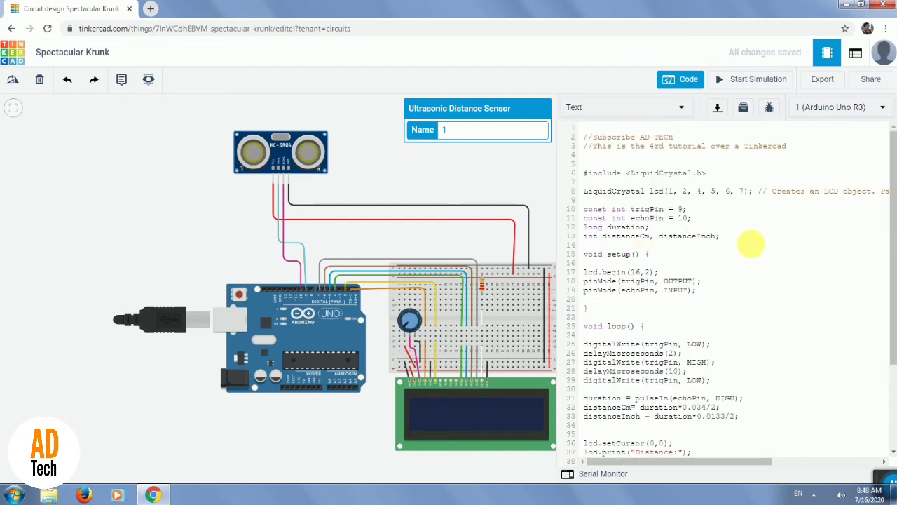
# Start the simulation with the code kept in text mode and hide the code editor.
pyautogui.click(687, 109)
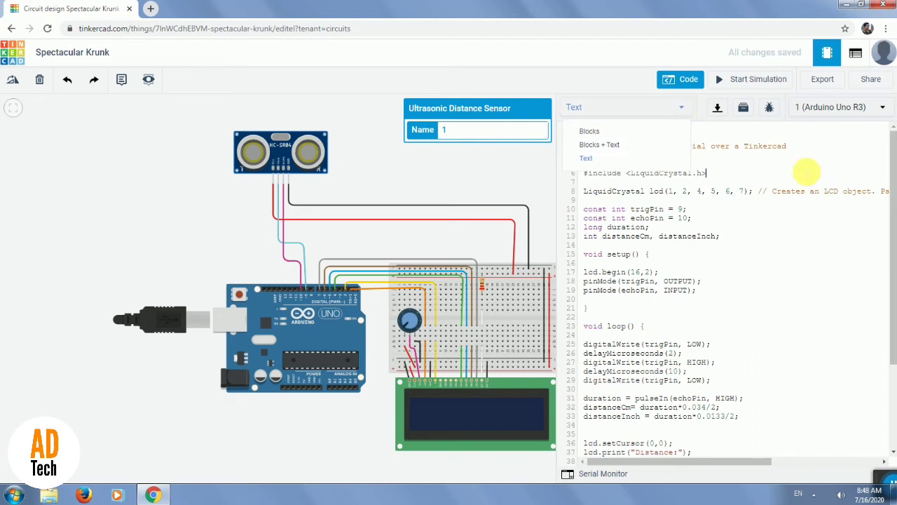
pyautogui.click(756, 80)
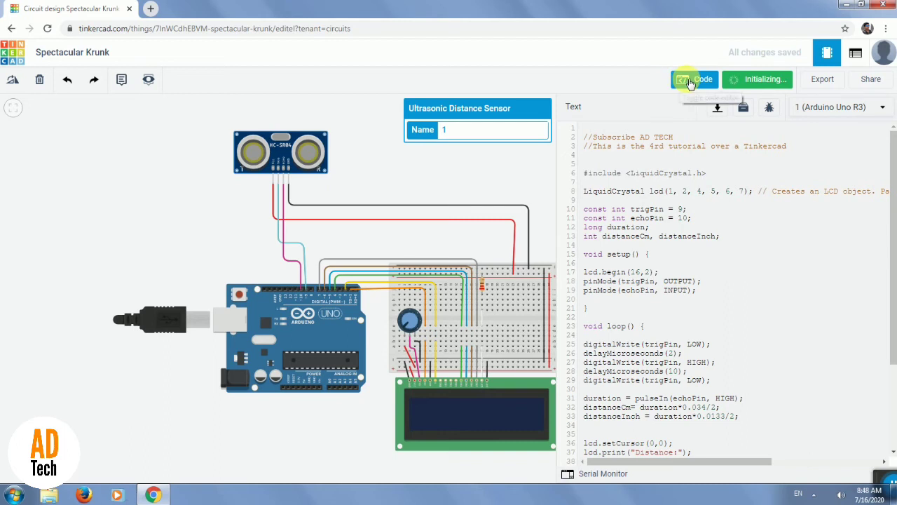
pyautogui.click(690, 81)
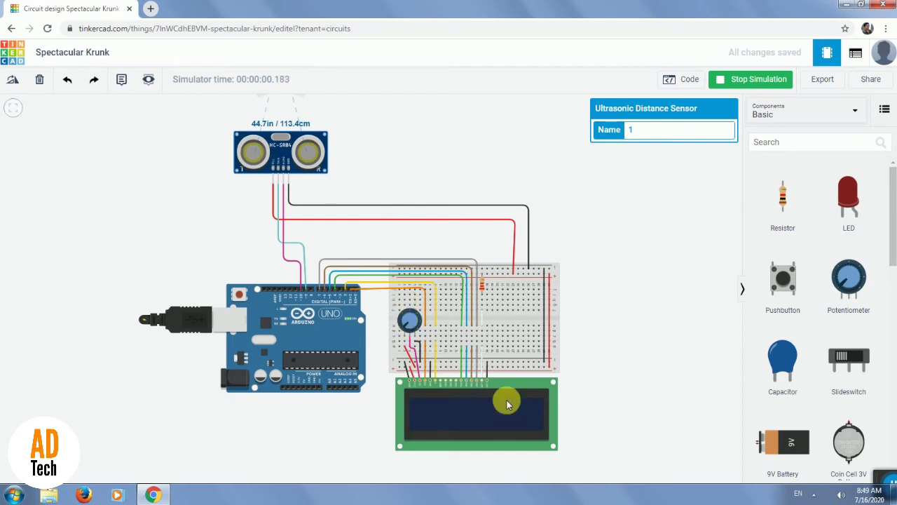
# Turn the contrast potentiometer's knob clockwise so that it points to the right in the running simulation.
pyautogui.scroll(1, 480, 389)
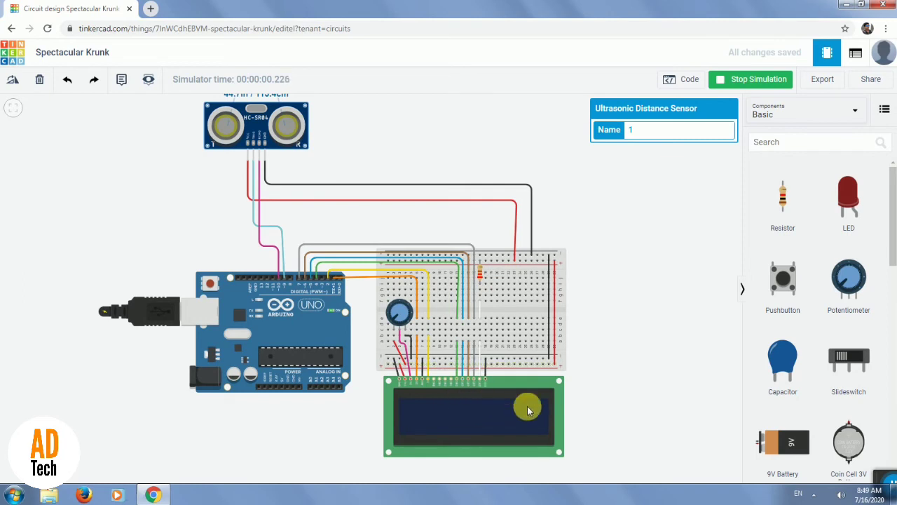
pyautogui.click(398, 317)
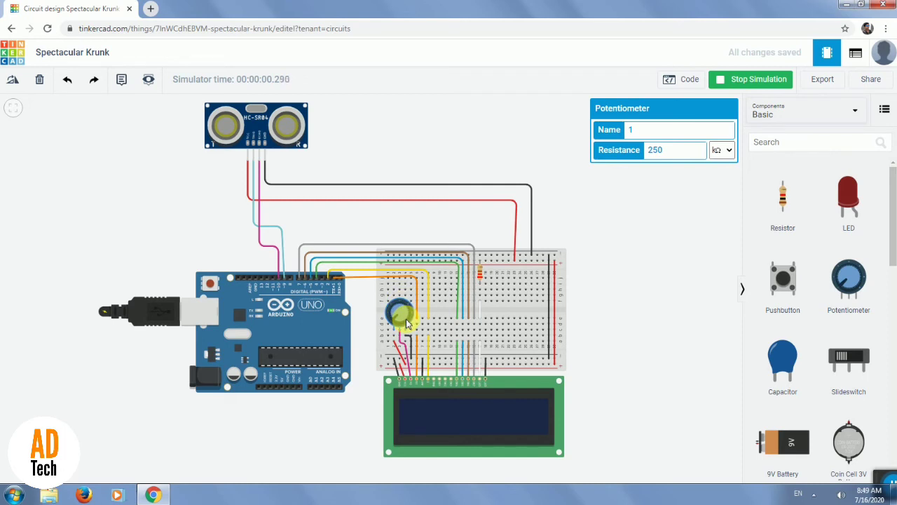
pyautogui.moveTo(406, 318)
pyautogui.mouseDown()
pyautogui.moveTo(399, 314)
pyautogui.moveTo(413, 321)
pyautogui.mouseUp()
# Show the ultrasonic sensor's detection range in the running simulation and dismiss the Windows color scheme prompt.
pyautogui.click(14, 111)
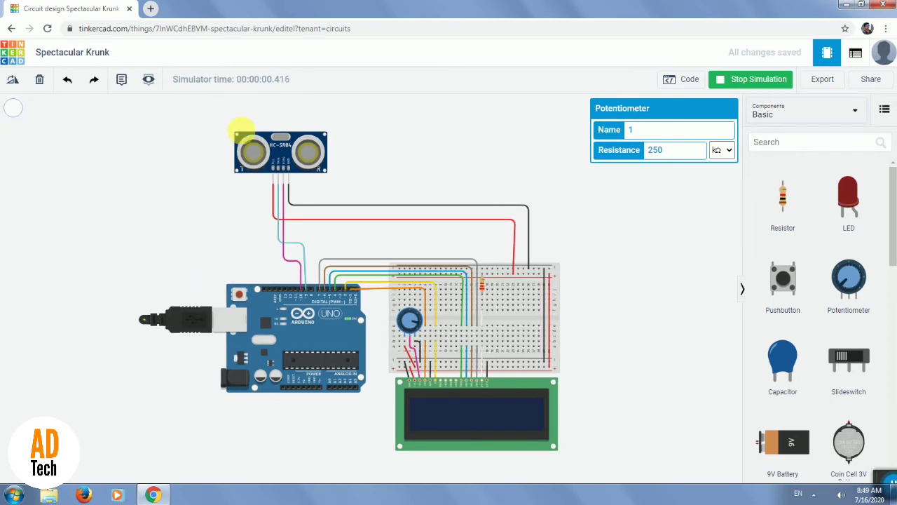
pyautogui.scroll(1, 276, 153)
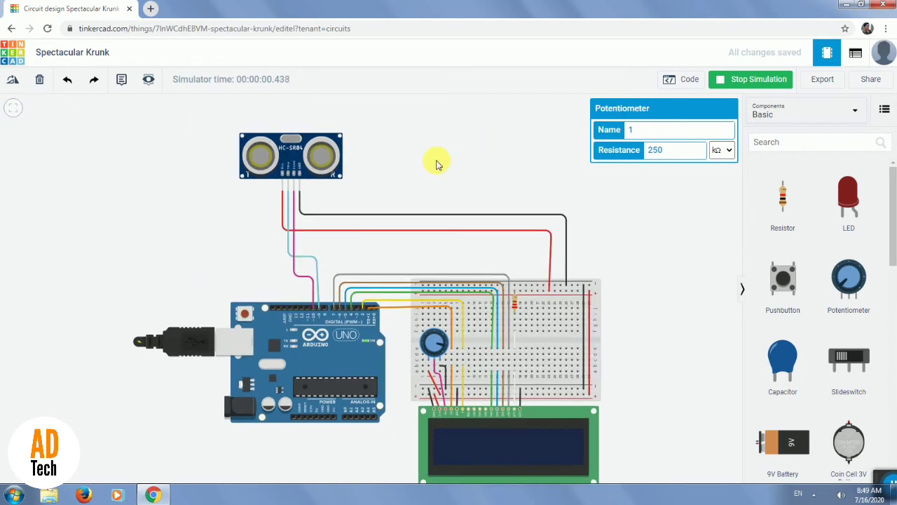
pyautogui.scroll(-1, 308, 174)
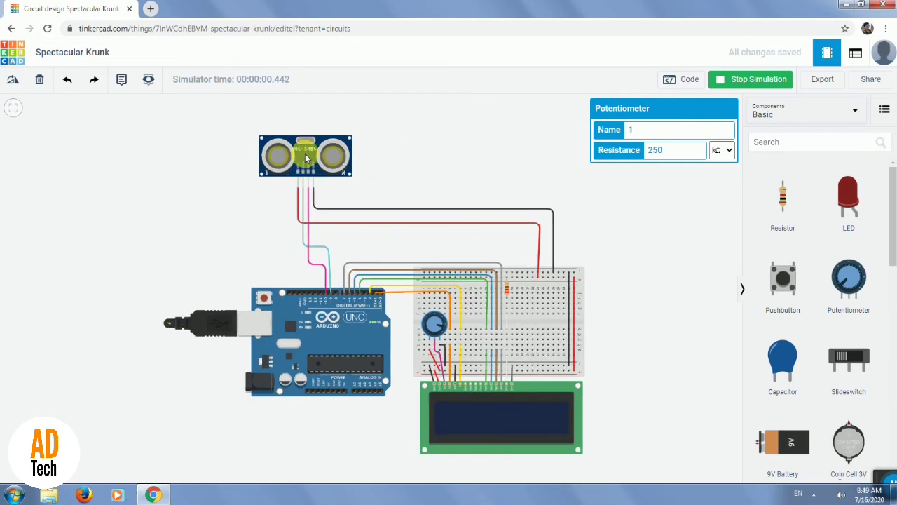
pyautogui.scroll(-1, 306, 155)
pyautogui.click(306, 156)
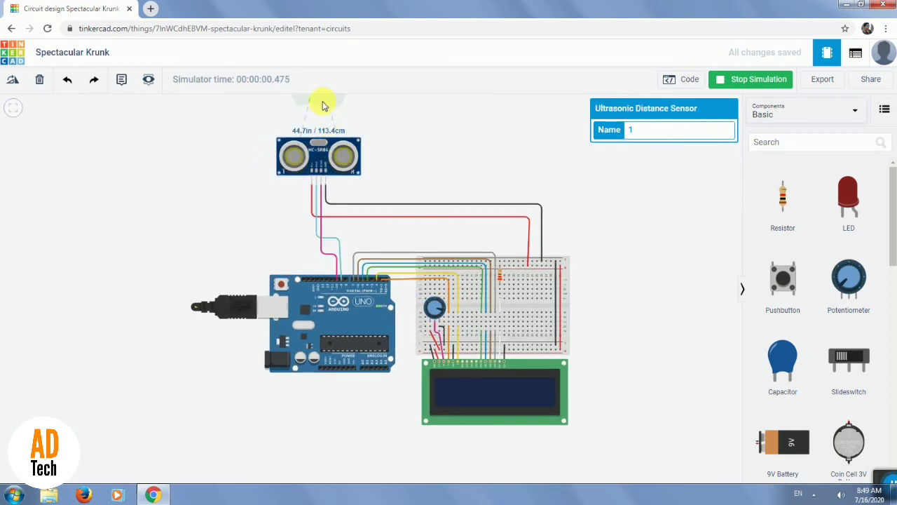
pyautogui.moveTo(317, 108); pyautogui.dragTo(309, 117)
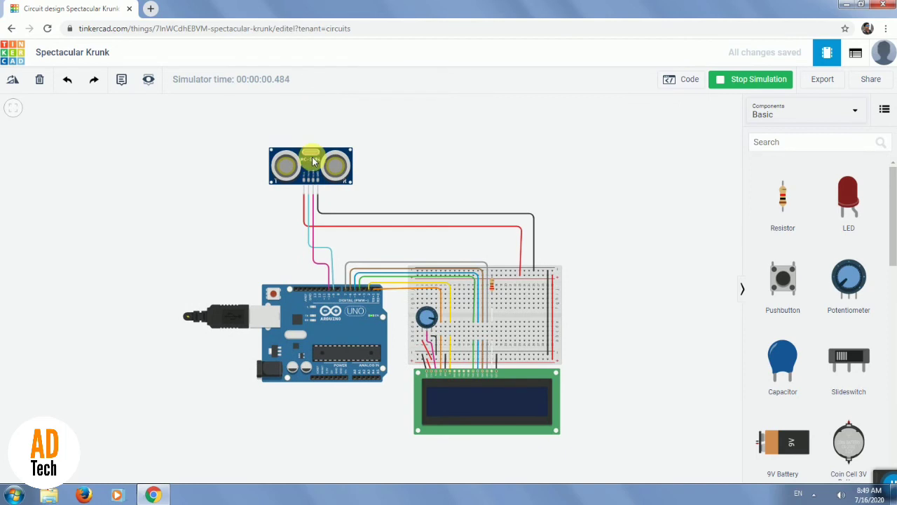
pyautogui.click(310, 112)
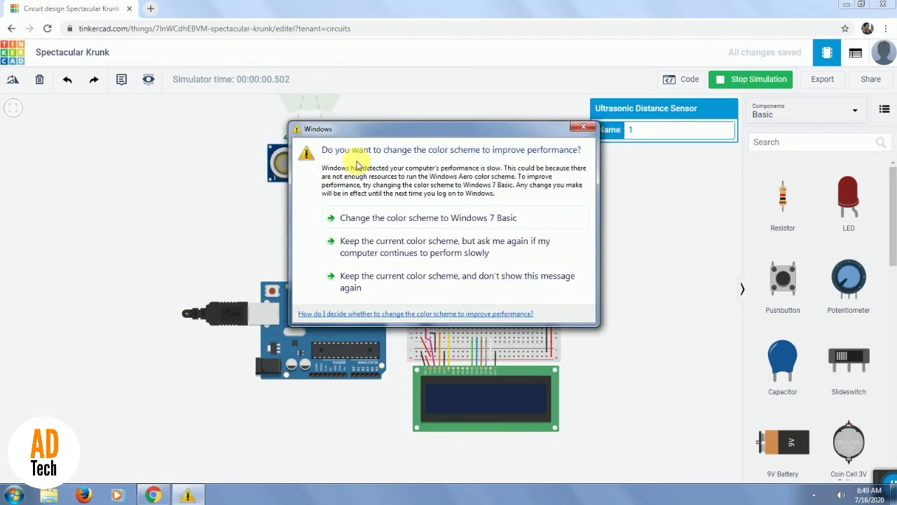
pyautogui.click(585, 129)
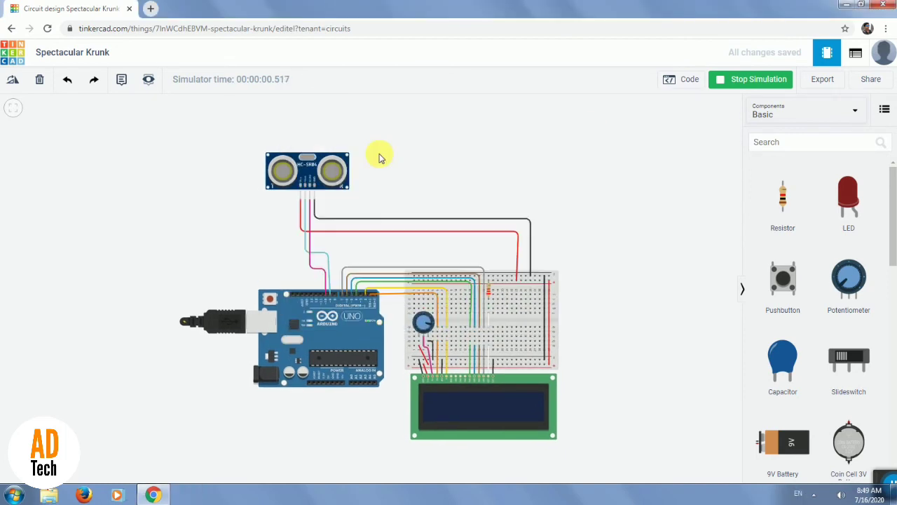
# Show the ultrasonic sensor's detection range again and move the simulated target to about 92.8 cm from the sensor.
pyautogui.click(305, 173)
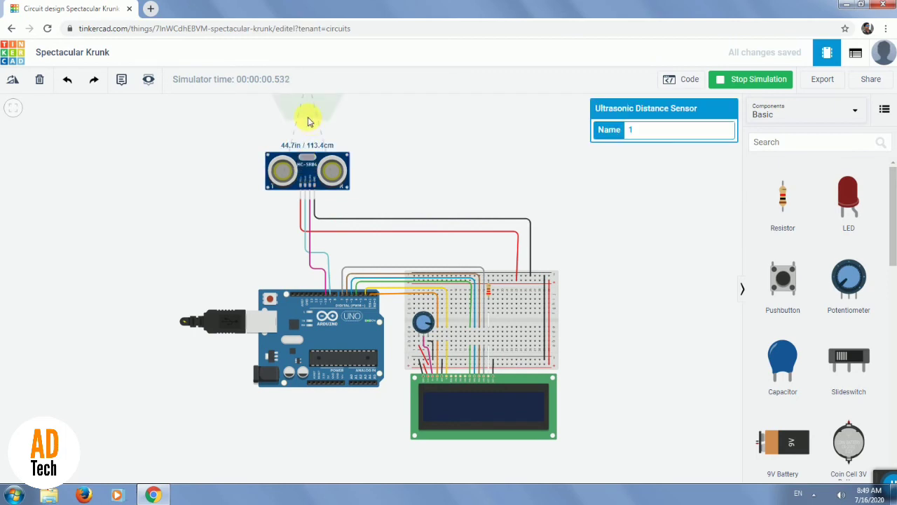
pyautogui.click(308, 117)
pyautogui.moveTo(313, 172); pyautogui.dragTo(307, 172)
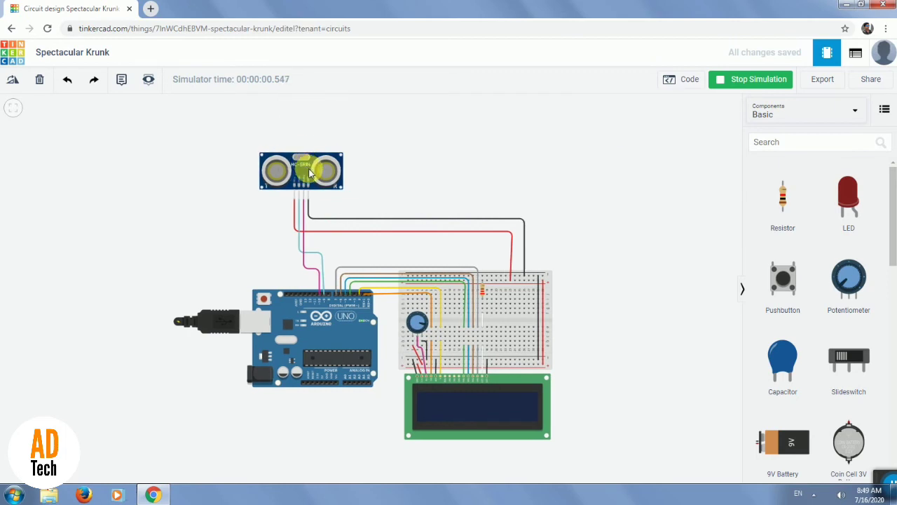
pyautogui.click(306, 175)
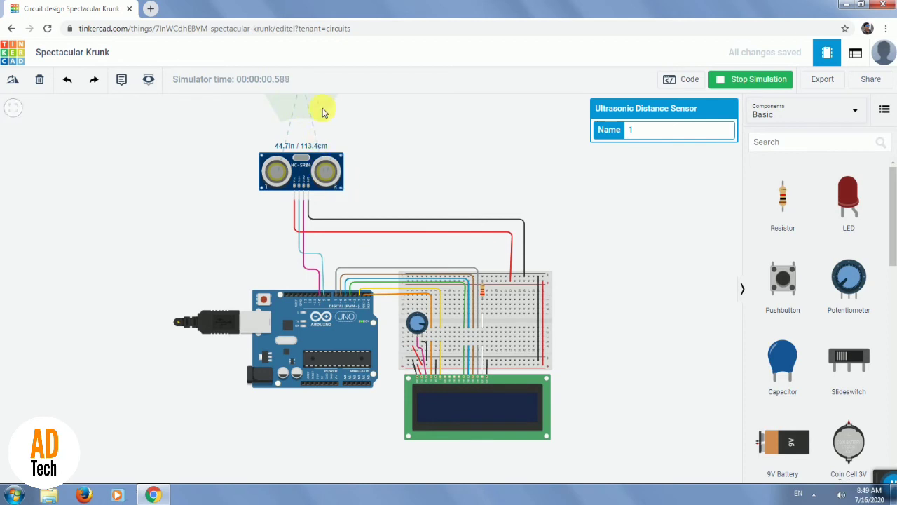
pyautogui.scroll(1, 323, 112)
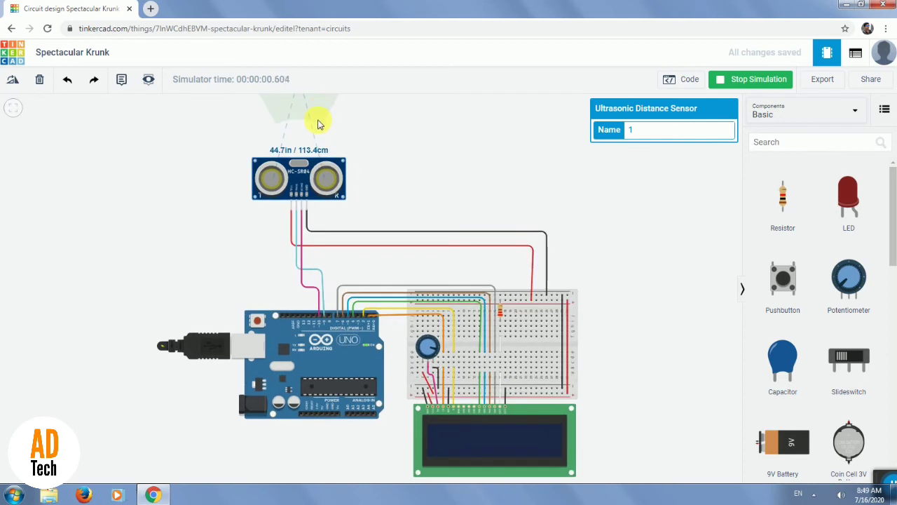
pyautogui.scroll(-3, 317, 118)
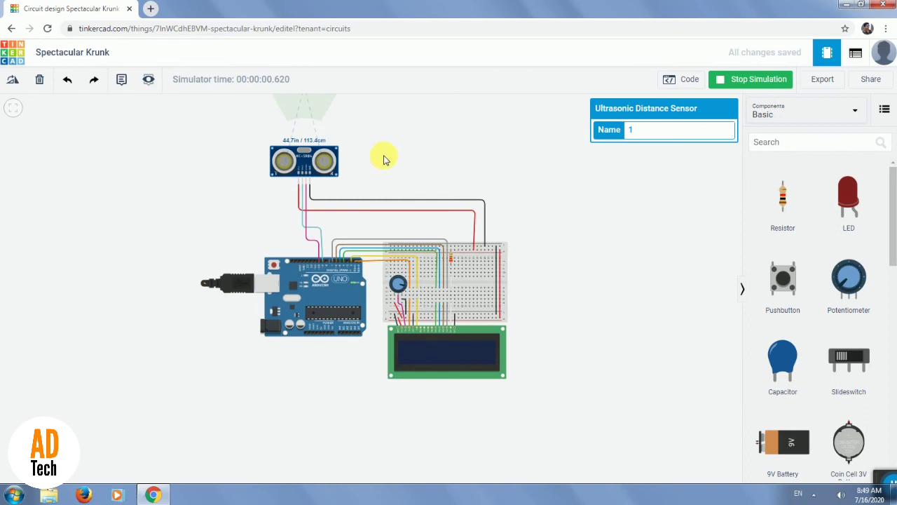
pyautogui.moveTo(382, 128); pyautogui.dragTo(386, 177)
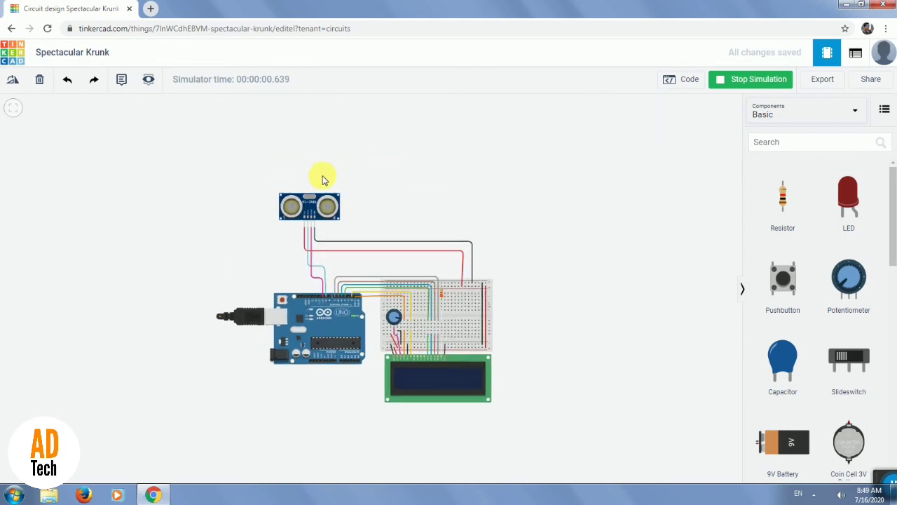
pyautogui.click(314, 204)
pyautogui.moveTo(309, 152)
pyautogui.mouseDown()
pyautogui.moveTo(309, 167)
pyautogui.moveTo(317, 166)
pyautogui.moveTo(296, 148)
pyautogui.moveTo(306, 124)
pyautogui.moveTo(325, 116)
pyautogui.moveTo(306, 115)
pyautogui.moveTo(296, 148)
pyautogui.mouseUp()
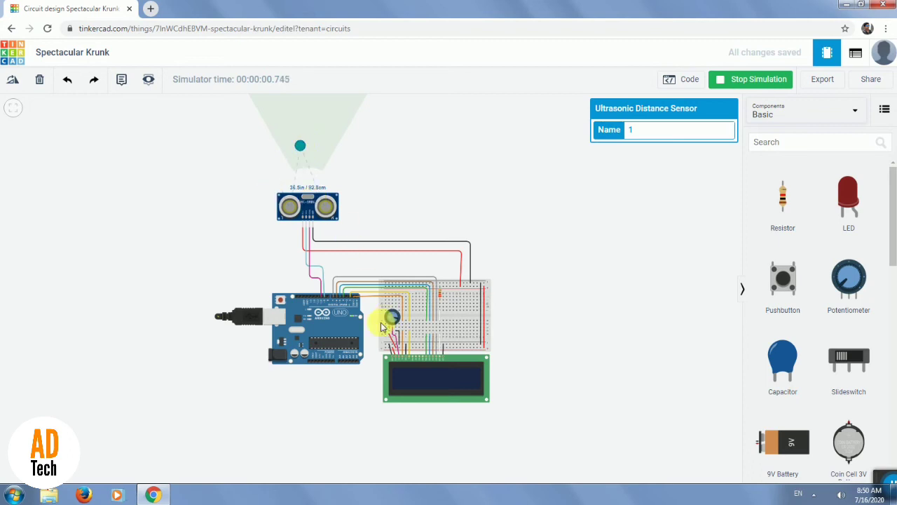
# Check the LCD for a distance reading and stop the simulation.
pyautogui.scroll(-1, 433, 370)
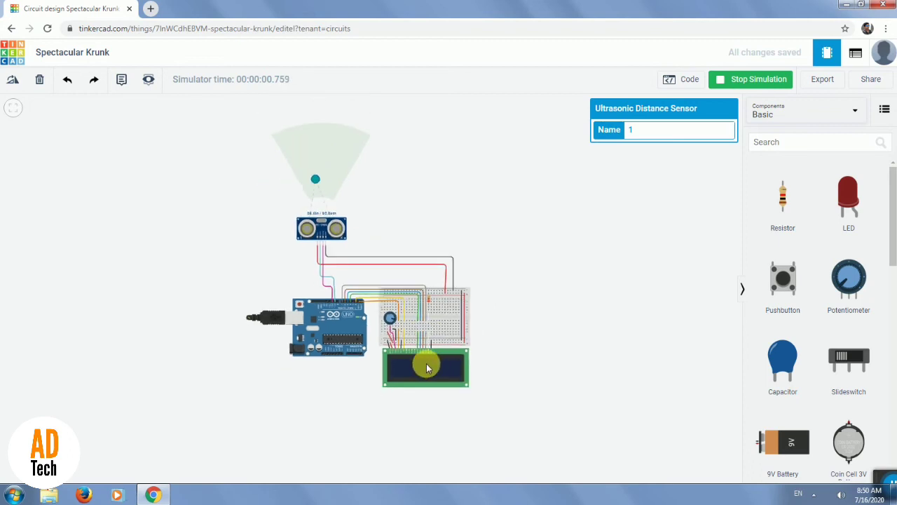
pyautogui.scroll(1, 426, 363)
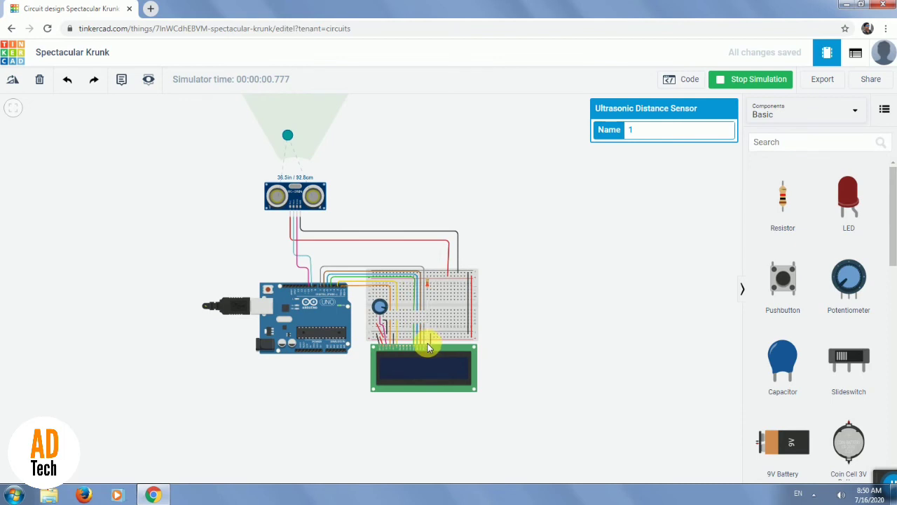
pyautogui.scroll(1, 427, 341)
pyautogui.scroll(1, 311, 317)
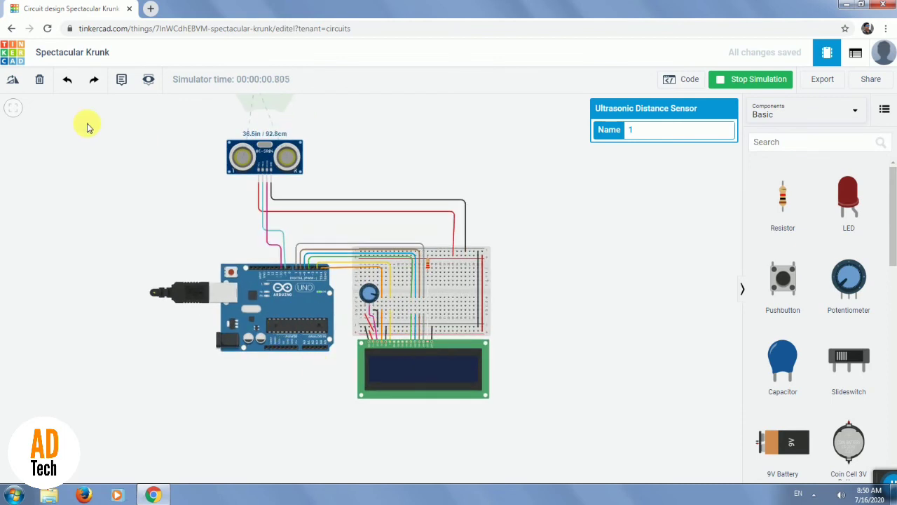
pyautogui.click(759, 81)
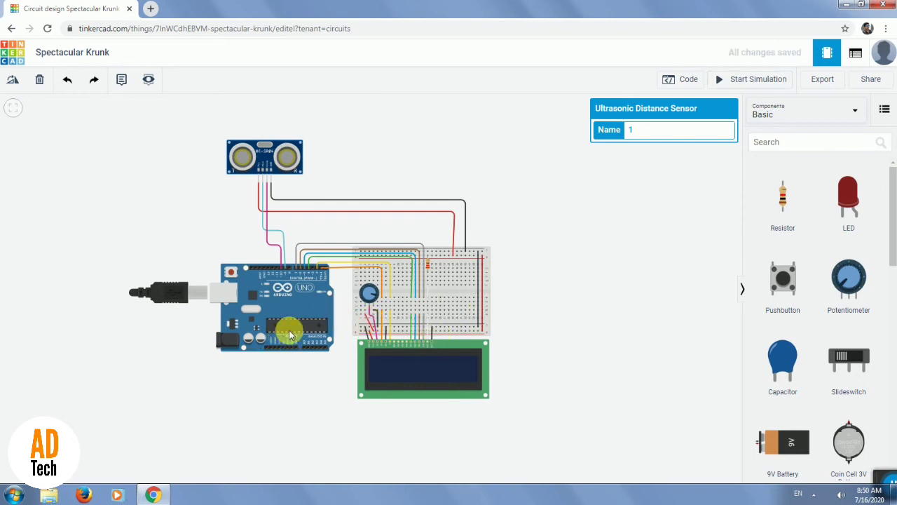
# Wire the Arduino's power-side GND pin to the first hole of the breadboard's lower negative rail.
pyautogui.scroll(1, 284, 340)
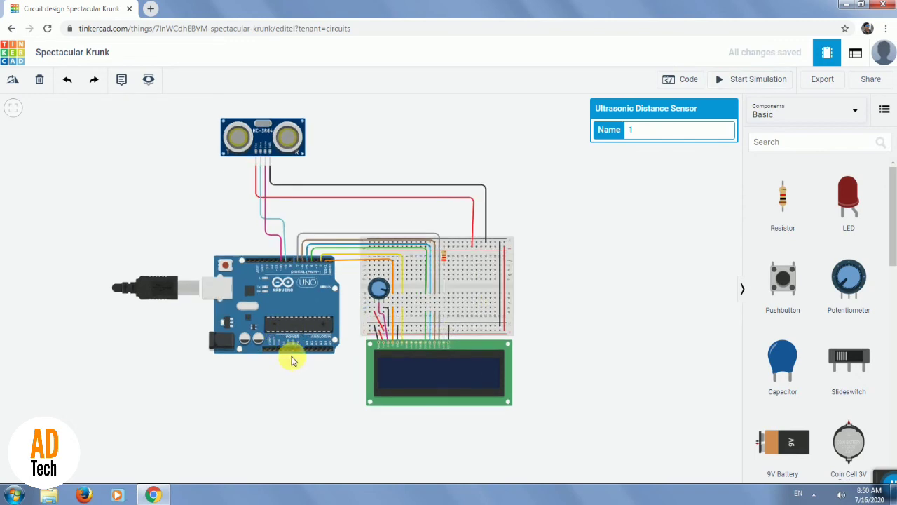
pyautogui.scroll(1, 293, 359)
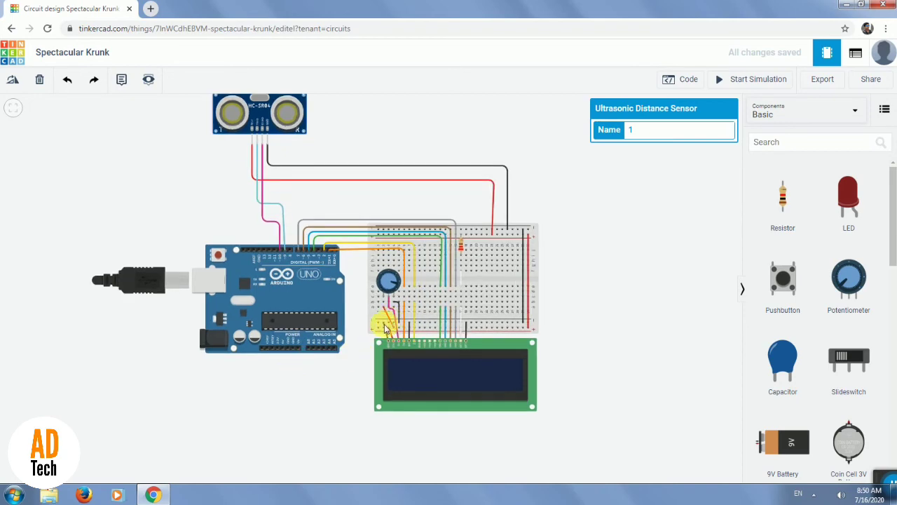
pyautogui.scroll(1, 290, 352)
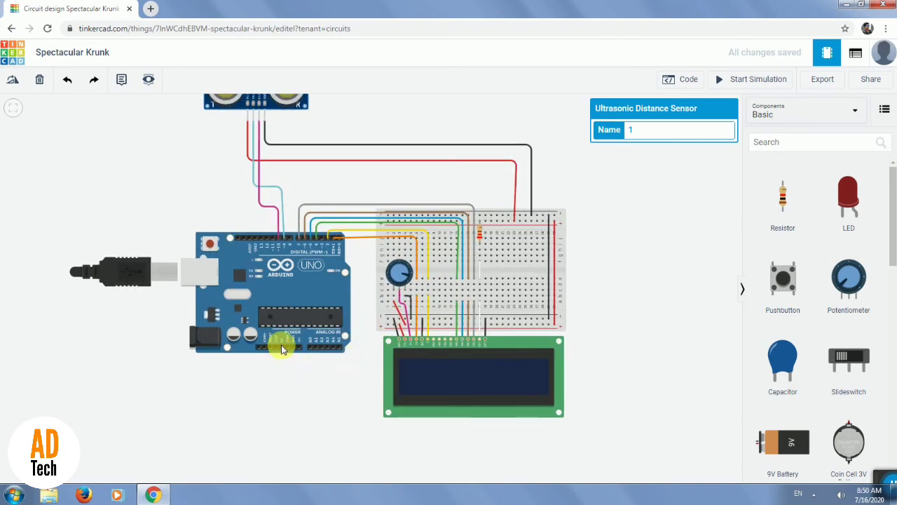
pyautogui.scroll(3, 281, 346)
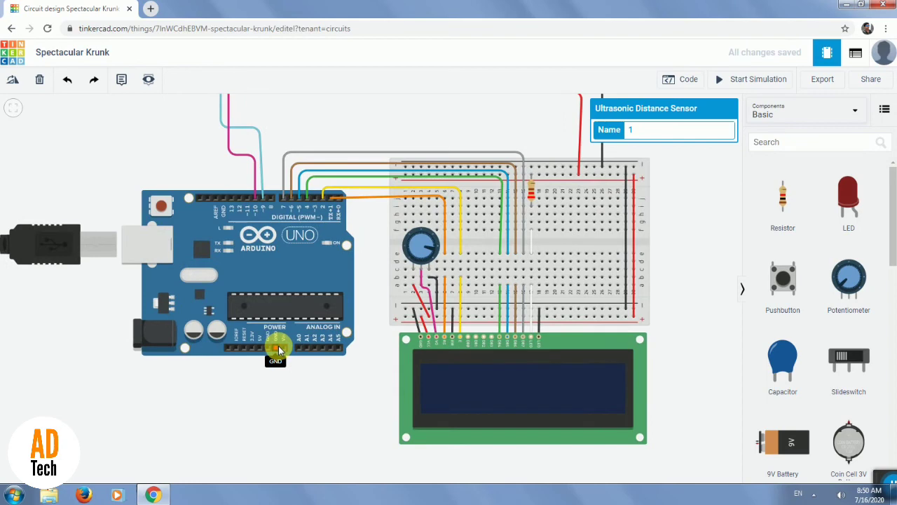
pyautogui.scroll(1, 278, 345)
pyautogui.click(265, 351)
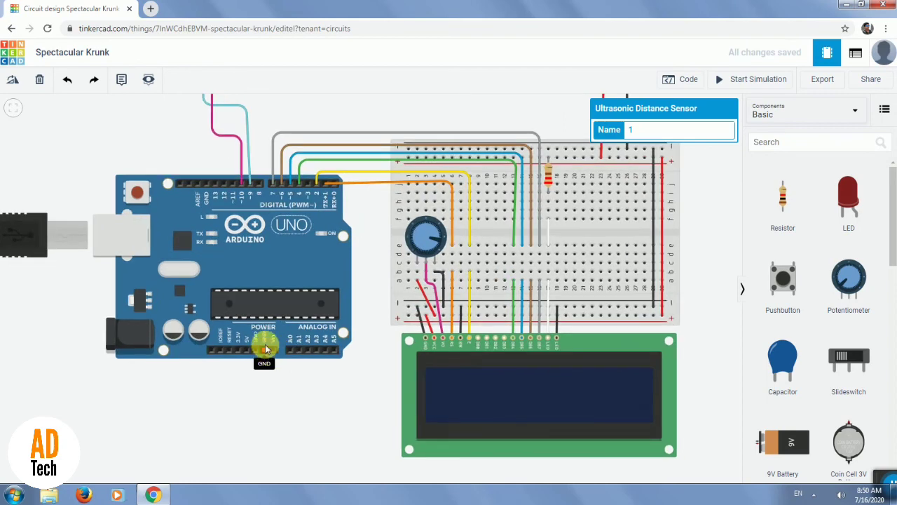
pyautogui.click(408, 307)
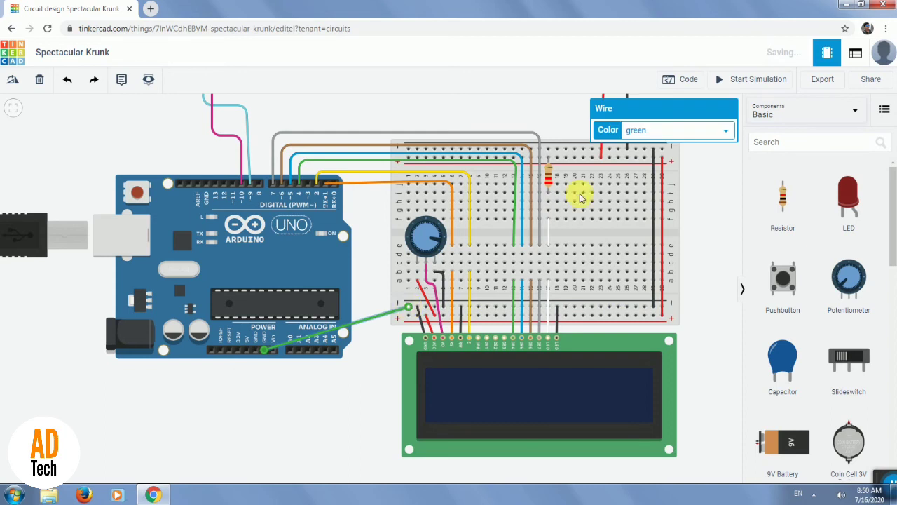
# Color the Arduino GND wire black and route it with a right-angle bend level with the lower negative rail.
pyautogui.click(662, 130)
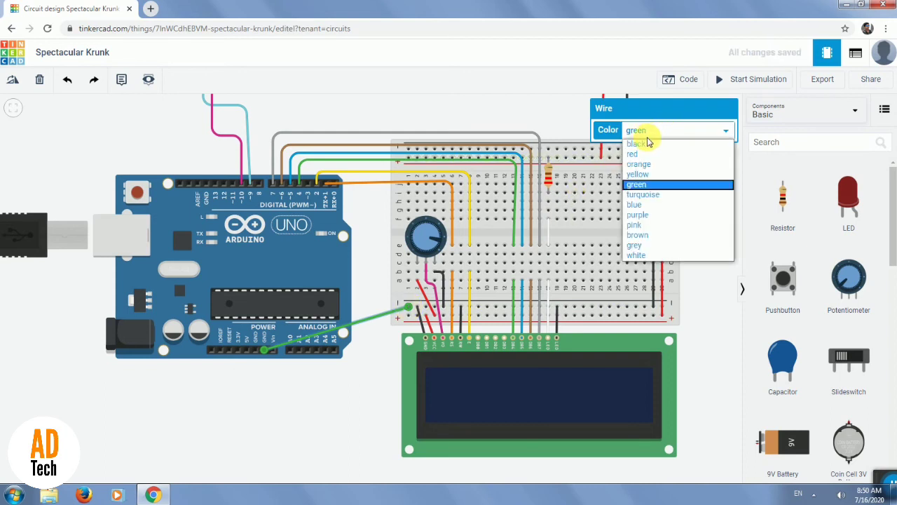
pyautogui.click(645, 144)
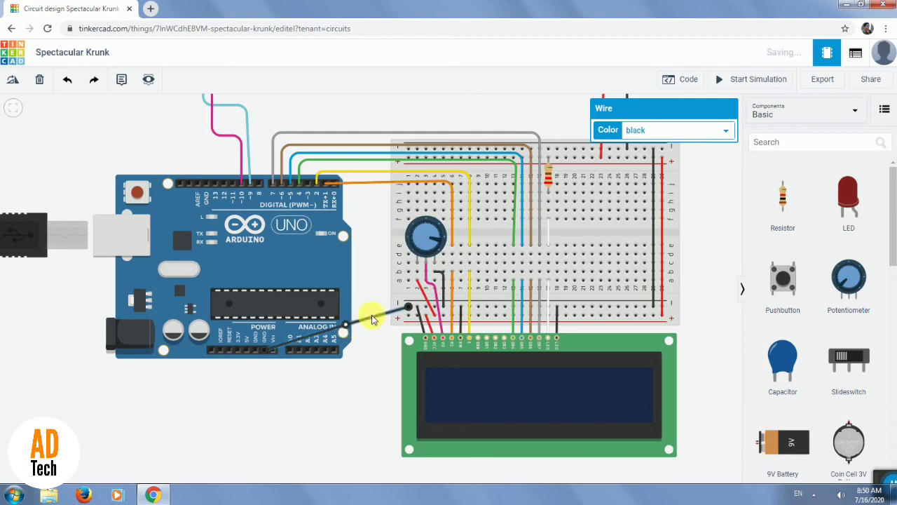
pyautogui.moveTo(367, 310); pyautogui.dragTo(365, 306)
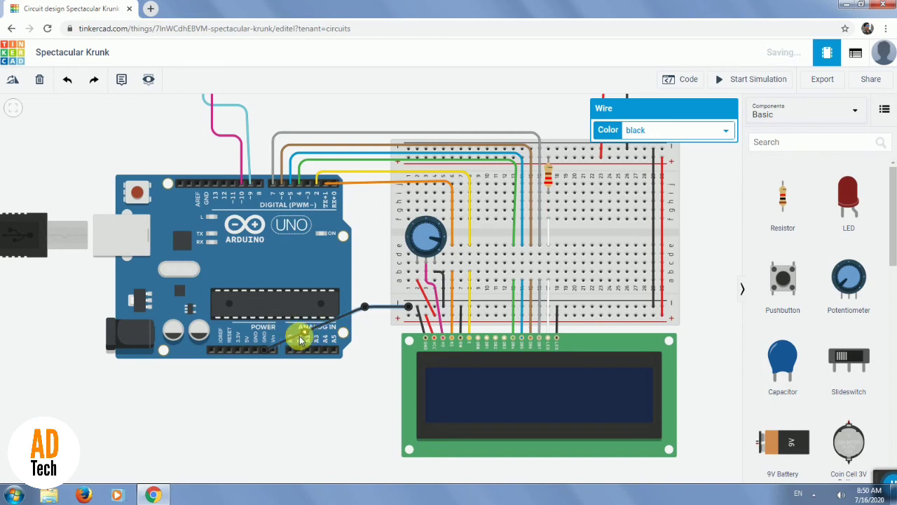
pyautogui.moveTo(292, 321); pyautogui.dragTo(263, 307)
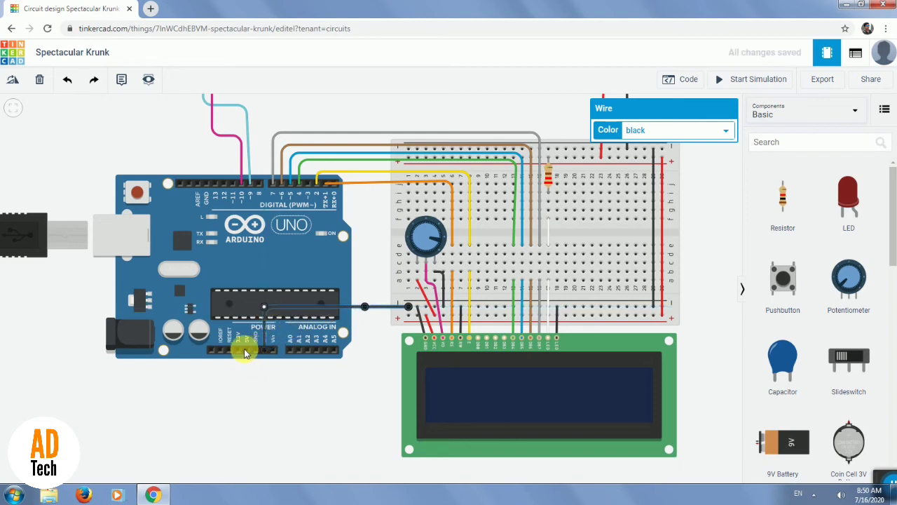
# Wire the Arduino's 5V pin to the first hole of the breadboard's lower positive rail and color the wire red.
pyautogui.click(255, 349)
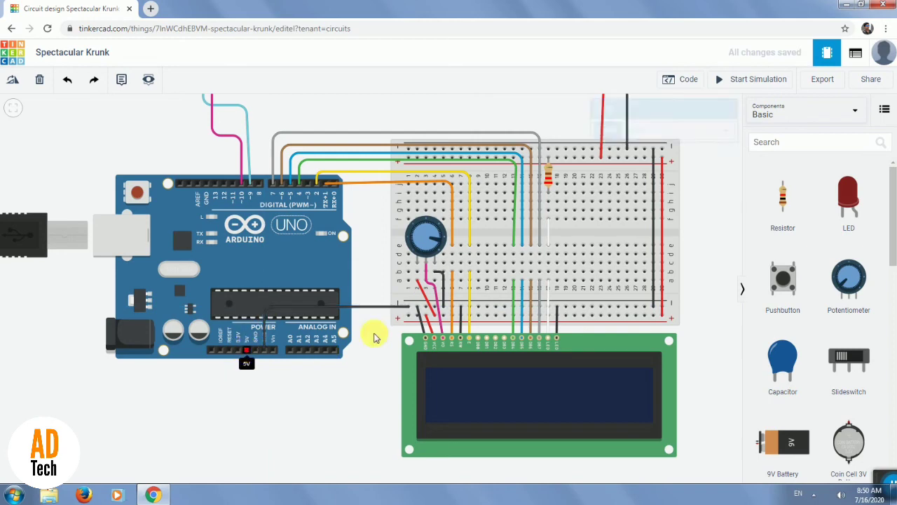
pyautogui.click(409, 317)
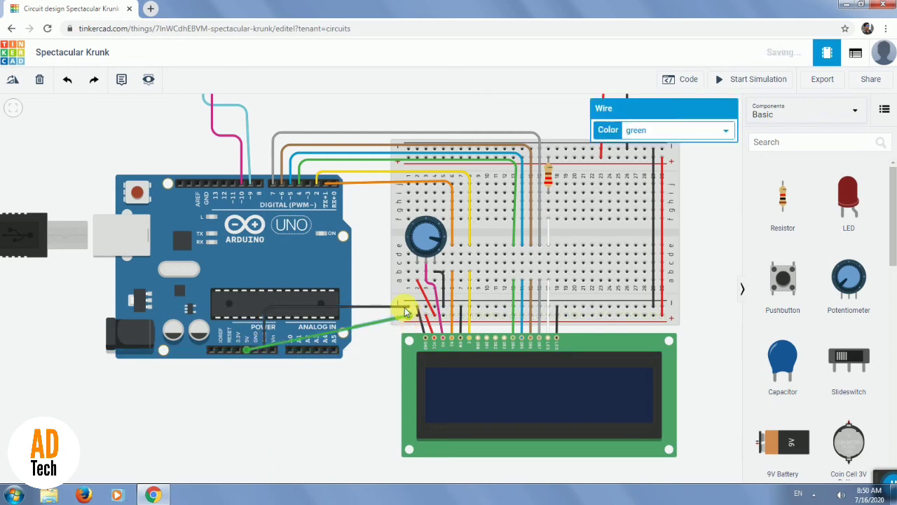
pyautogui.click(670, 134)
pyautogui.click(642, 155)
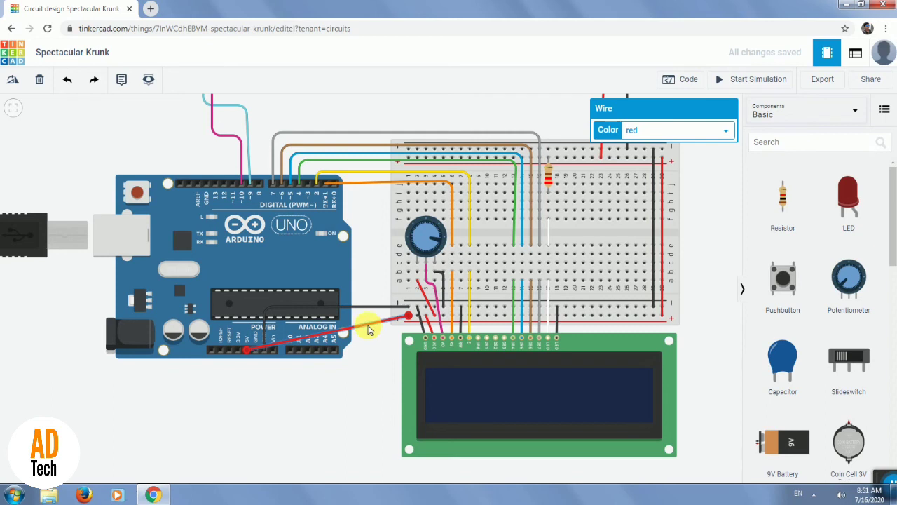
# Route the red 5V wire with right-angle bends below the Arduino and up through the gap beside the breadboard.
pyautogui.click(365, 317)
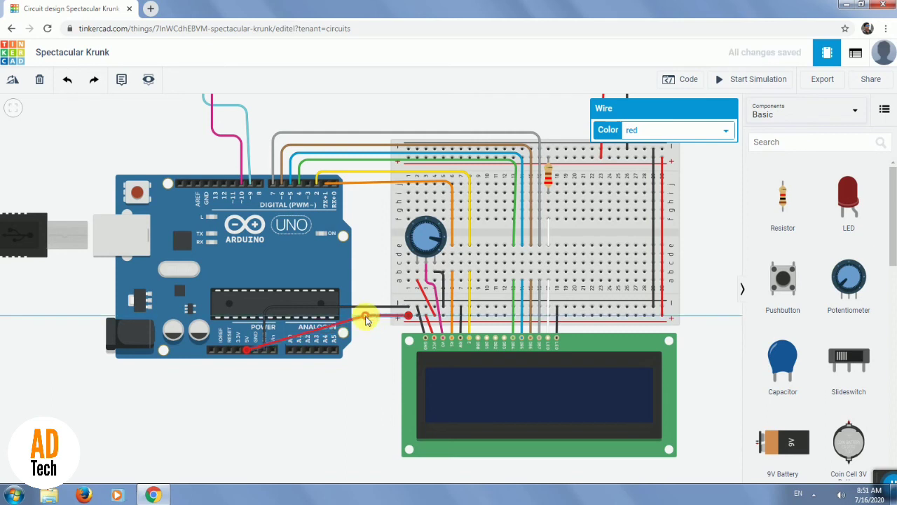
pyautogui.click(294, 336)
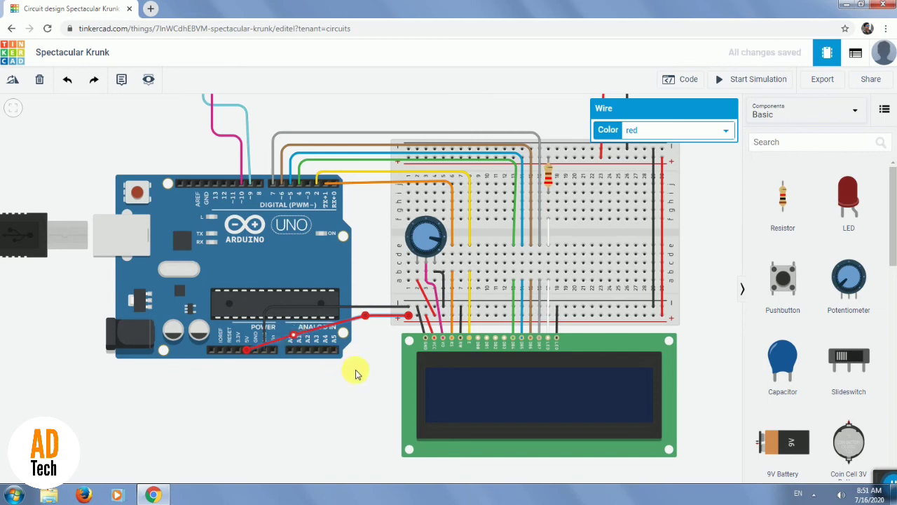
pyautogui.moveTo(355, 377); pyautogui.dragTo(369, 385)
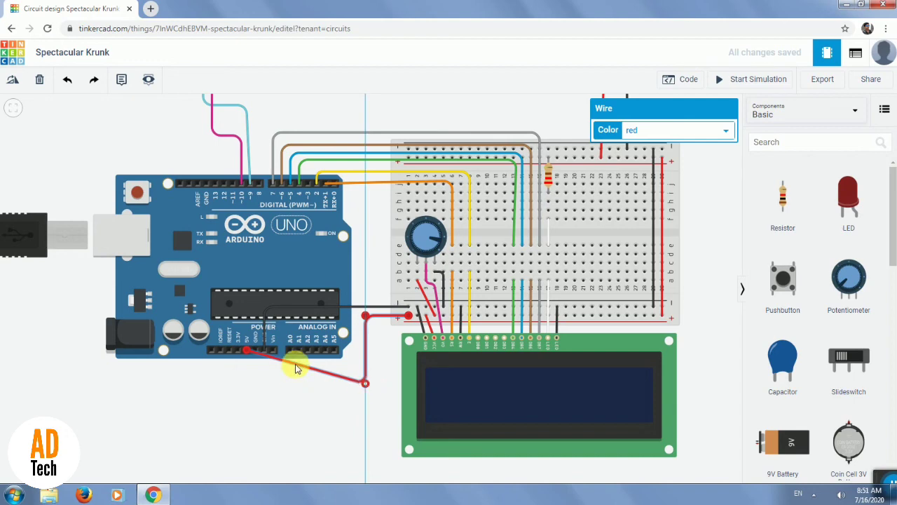
pyautogui.moveTo(295, 365); pyautogui.dragTo(247, 383)
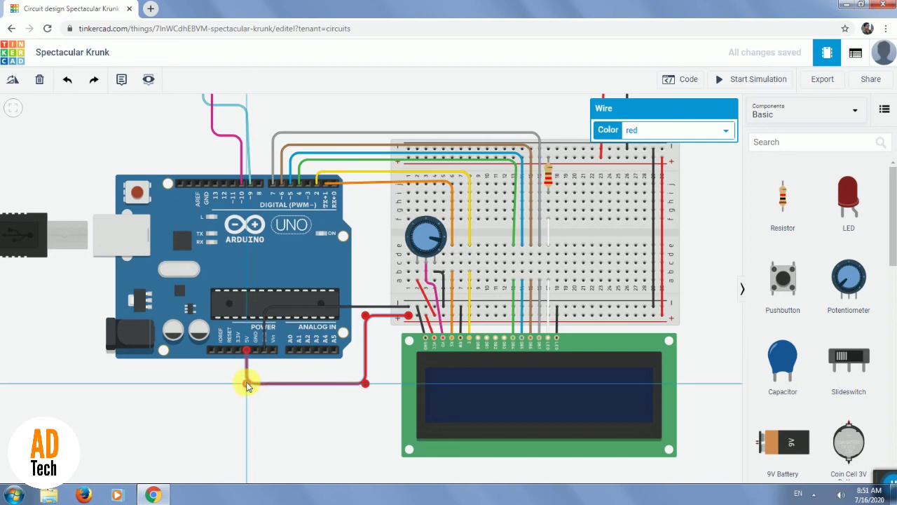
# Fit the whole circuit in view and start the simulation.
pyautogui.click(298, 427)
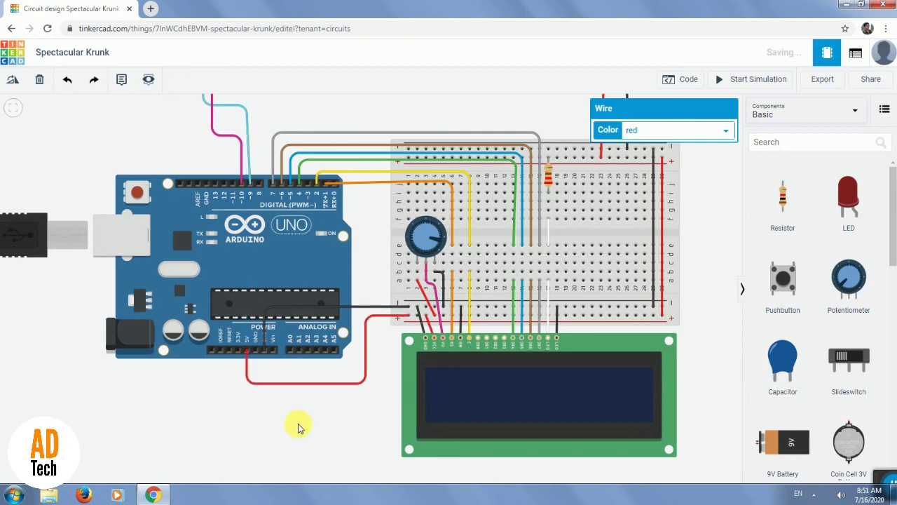
pyautogui.click(13, 108)
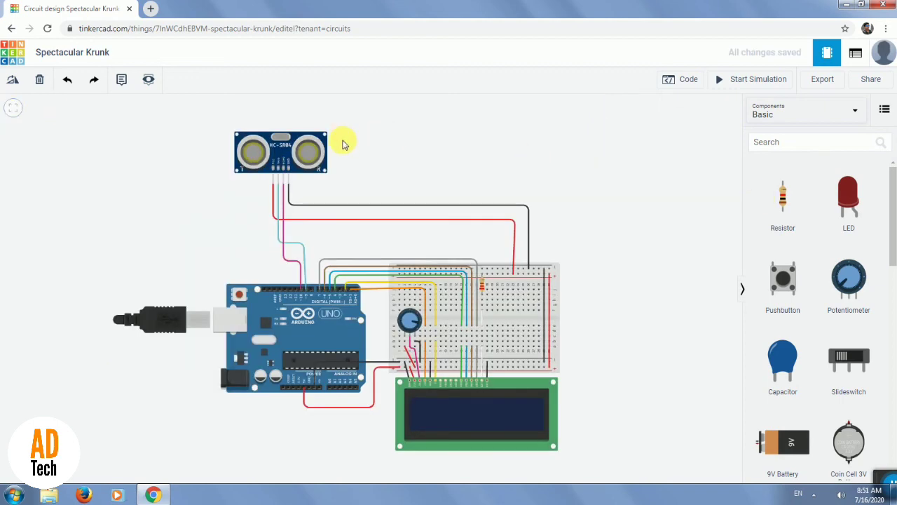
pyautogui.scroll(1, 339, 143)
pyautogui.scroll(-3, 337, 143)
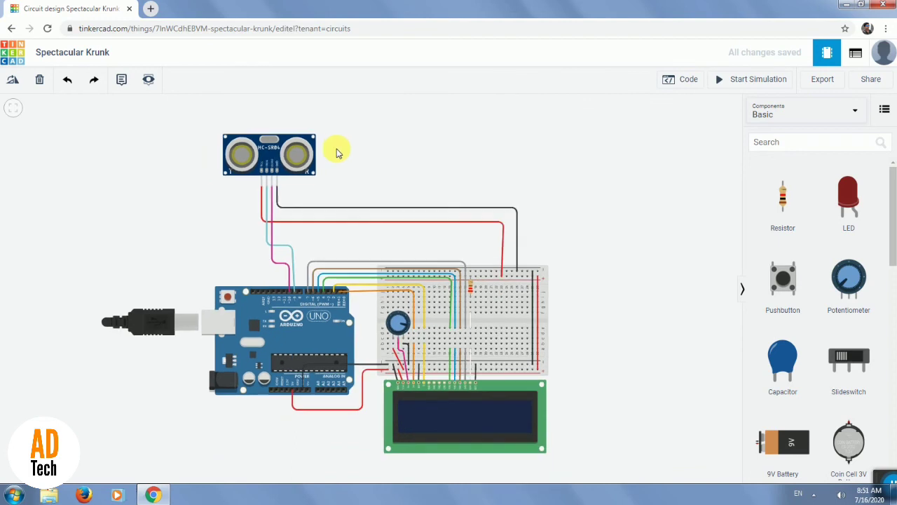
pyautogui.scroll(-2, 336, 159)
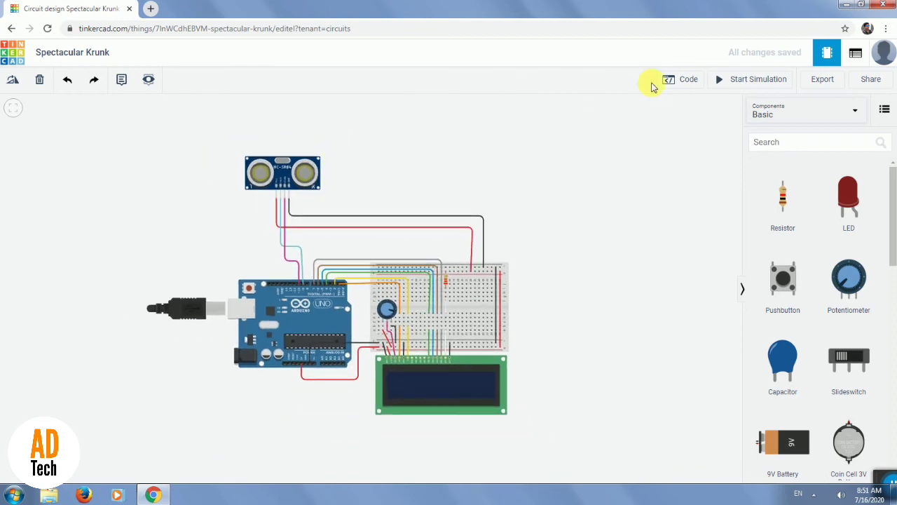
pyautogui.click(745, 82)
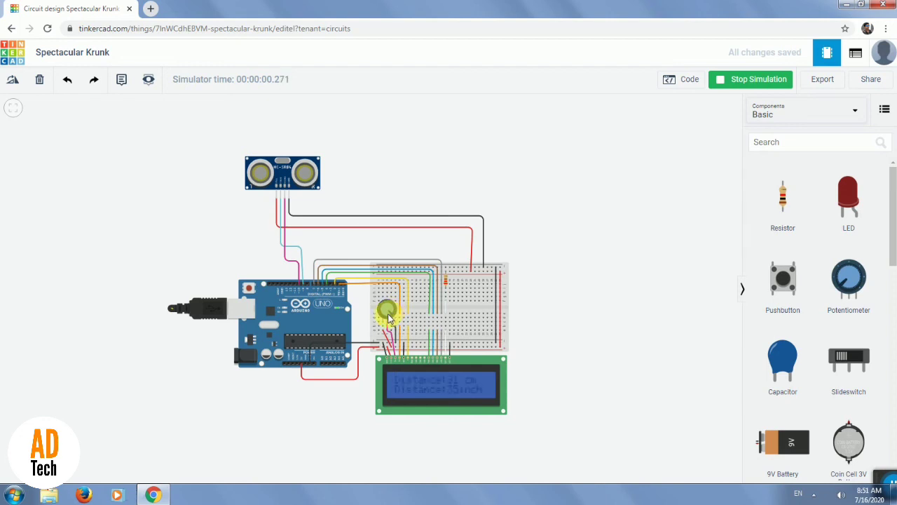
# Show the ultrasonic sensor's target, dismiss the Windows color scheme prompt and place the target about 57 cm from the sensor.
pyautogui.click(286, 182)
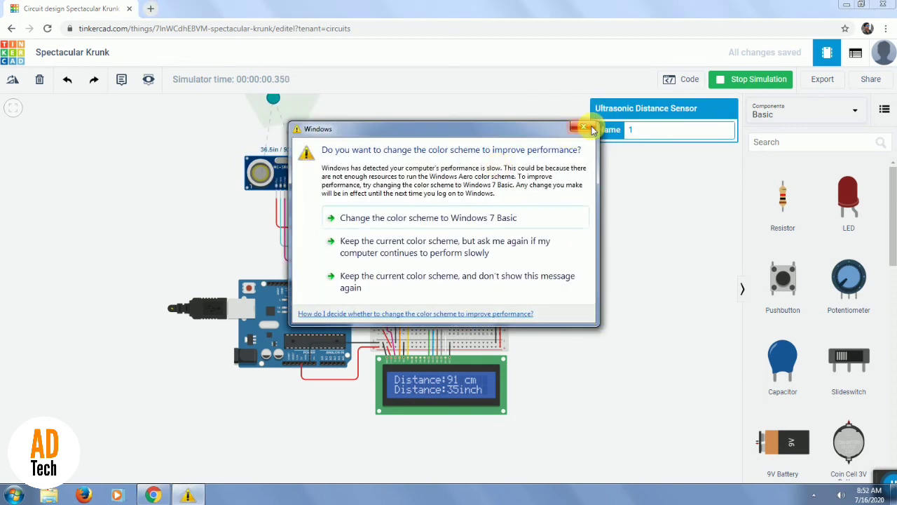
pyautogui.click(590, 130)
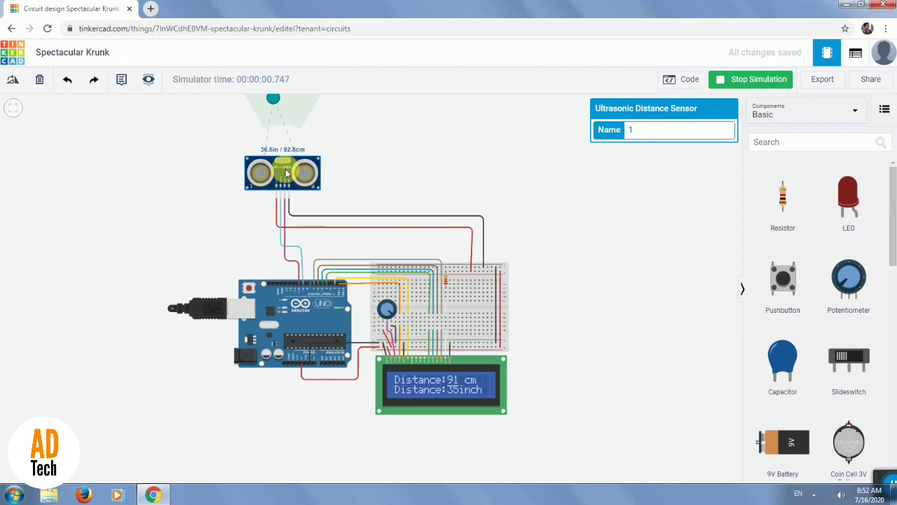
pyautogui.moveTo(272, 103)
pyautogui.mouseDown()
pyautogui.moveTo(297, 109)
pyautogui.moveTo(272, 95)
pyautogui.moveTo(273, 112)
pyautogui.mouseUp()
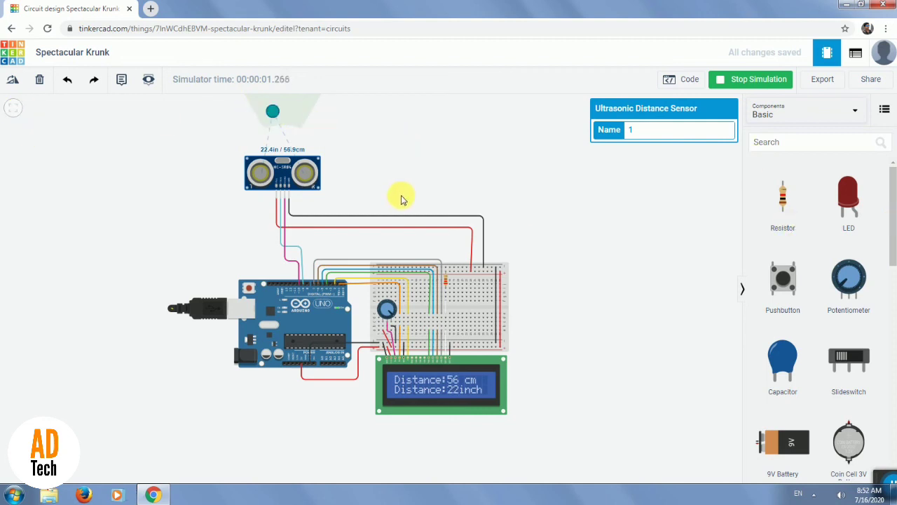
# Reselect the ultrasonic sensor and test a far reading with its target about 249 cm away.
pyautogui.moveTo(396, 144); pyautogui.dragTo(404, 207)
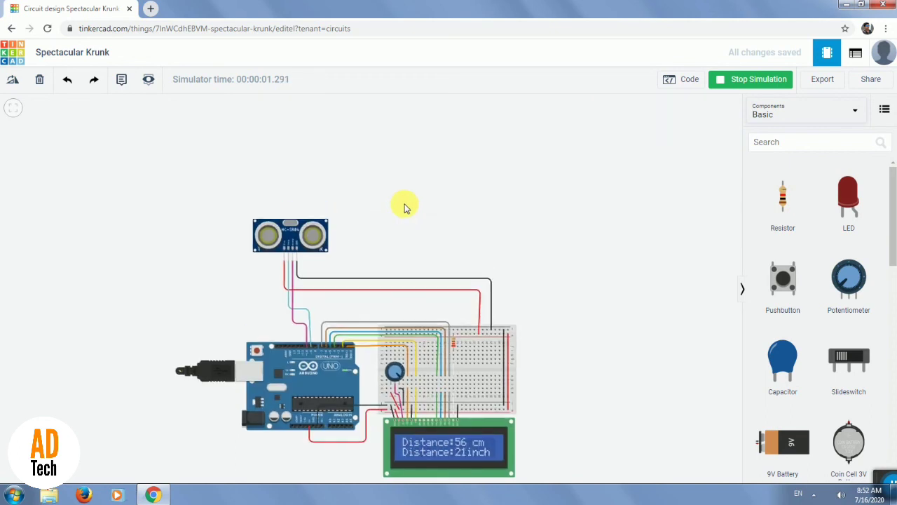
pyautogui.click(295, 230)
pyautogui.moveTo(288, 175); pyautogui.dragTo(346, 90)
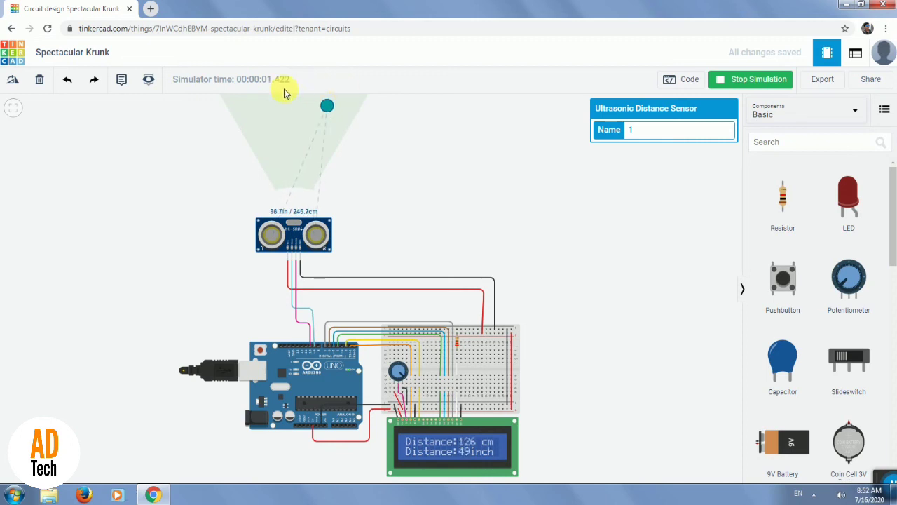
pyautogui.moveTo(279, 98); pyautogui.dragTo(308, 105)
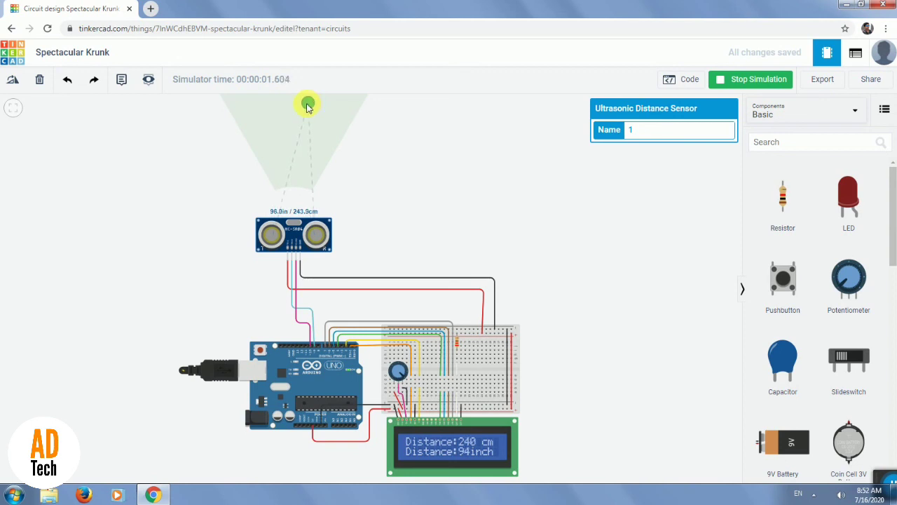
pyautogui.moveTo(308, 106)
pyautogui.mouseDown()
pyautogui.moveTo(272, 104)
pyautogui.moveTo(306, 104)
pyautogui.mouseUp()
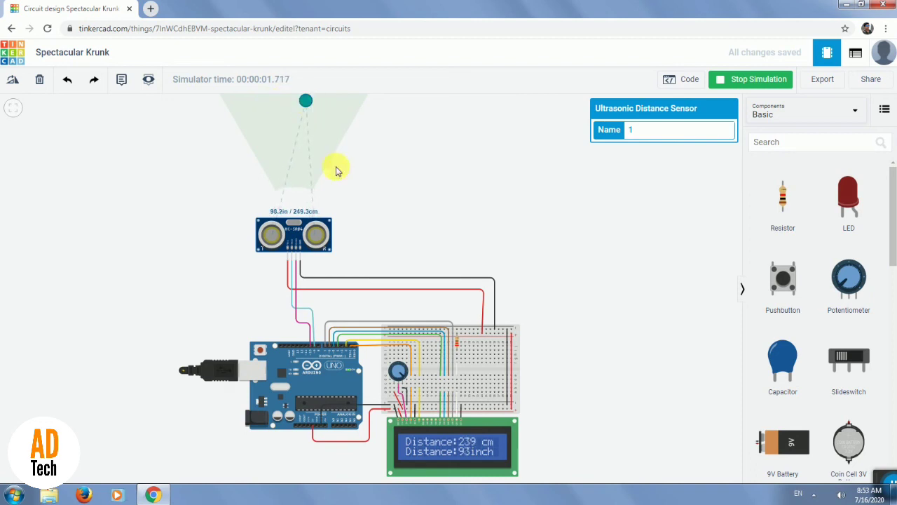
# Test the sensor with its target at about 156 cm and at about 239 cm.
pyautogui.moveTo(307, 103); pyautogui.dragTo(287, 139)
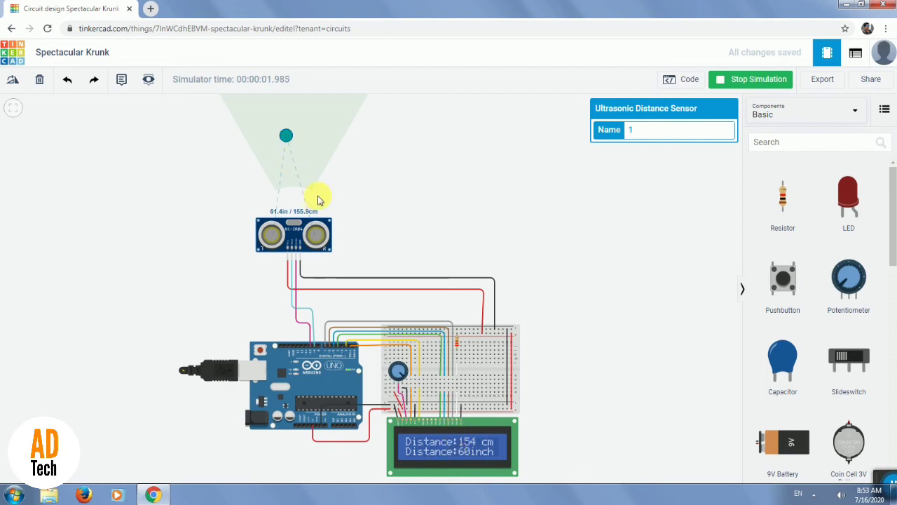
pyautogui.moveTo(286, 135); pyautogui.dragTo(268, 106)
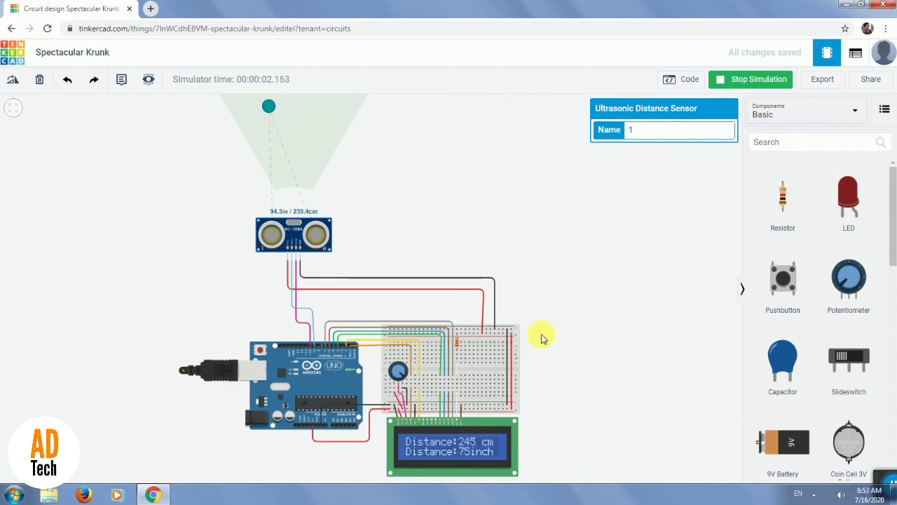